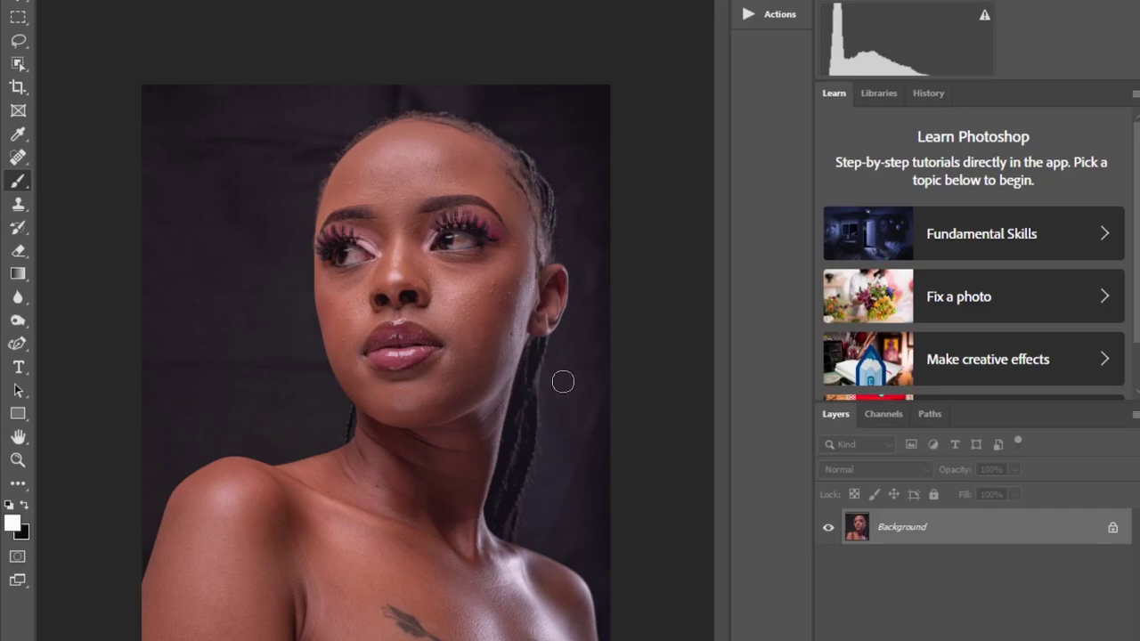
- Remove the blemishes on the ear-side cheek and beside the outer eye corner with the Patch tool
key(ctrl+plus)
key(ctrl+plus)
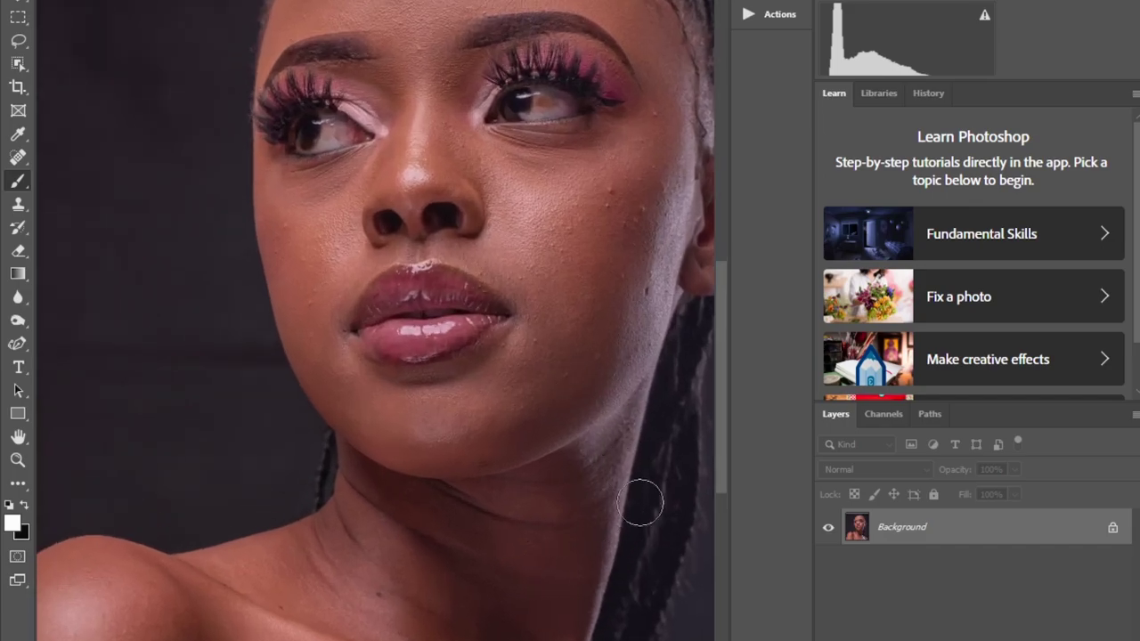
drag(724, 456, 724, 407)
right_click(17, 158)
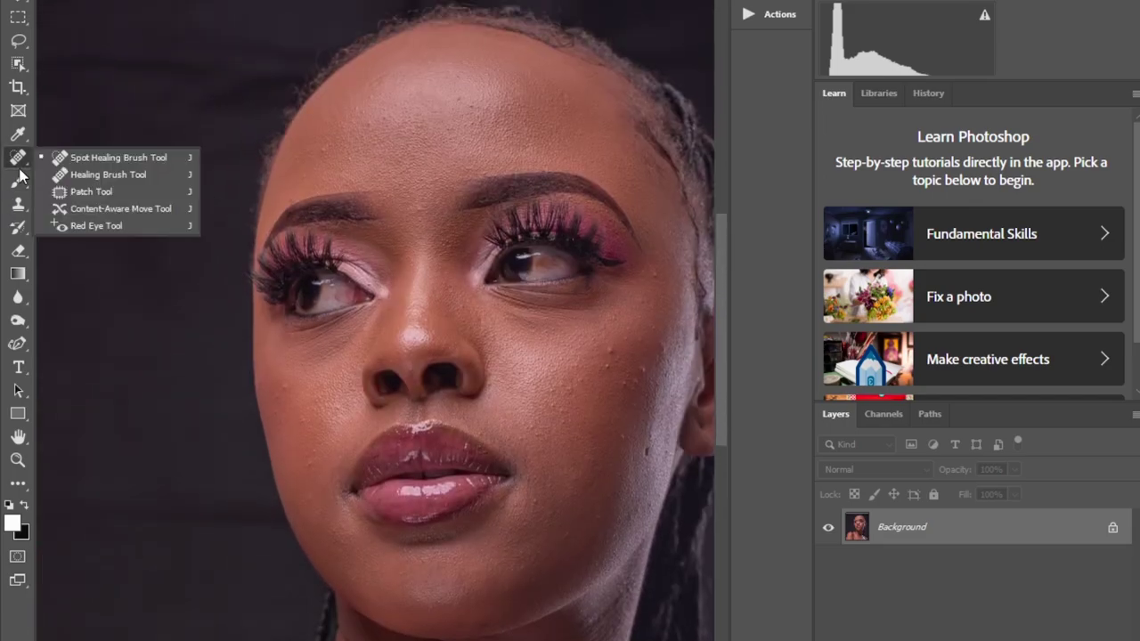
click(85, 159)
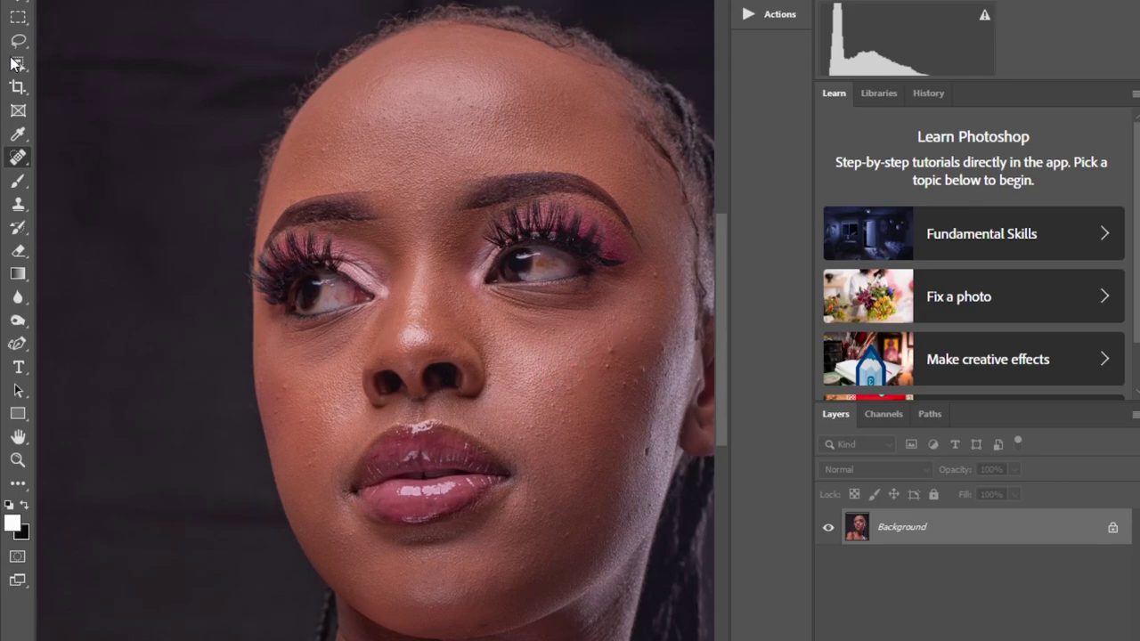
right_click(8, 159)
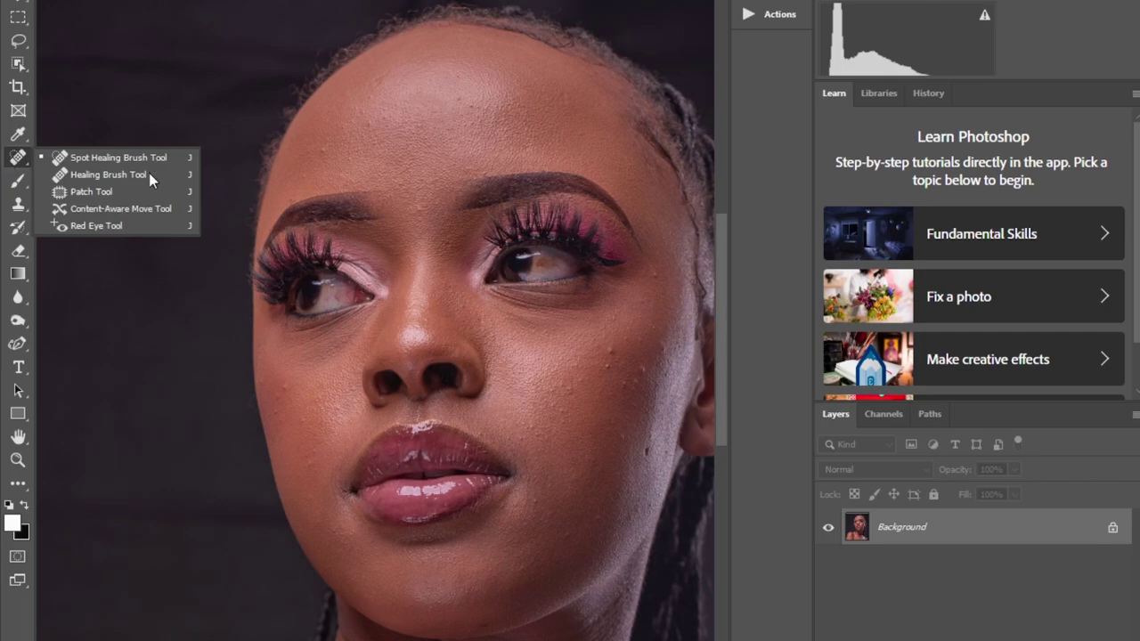
click(81, 193)
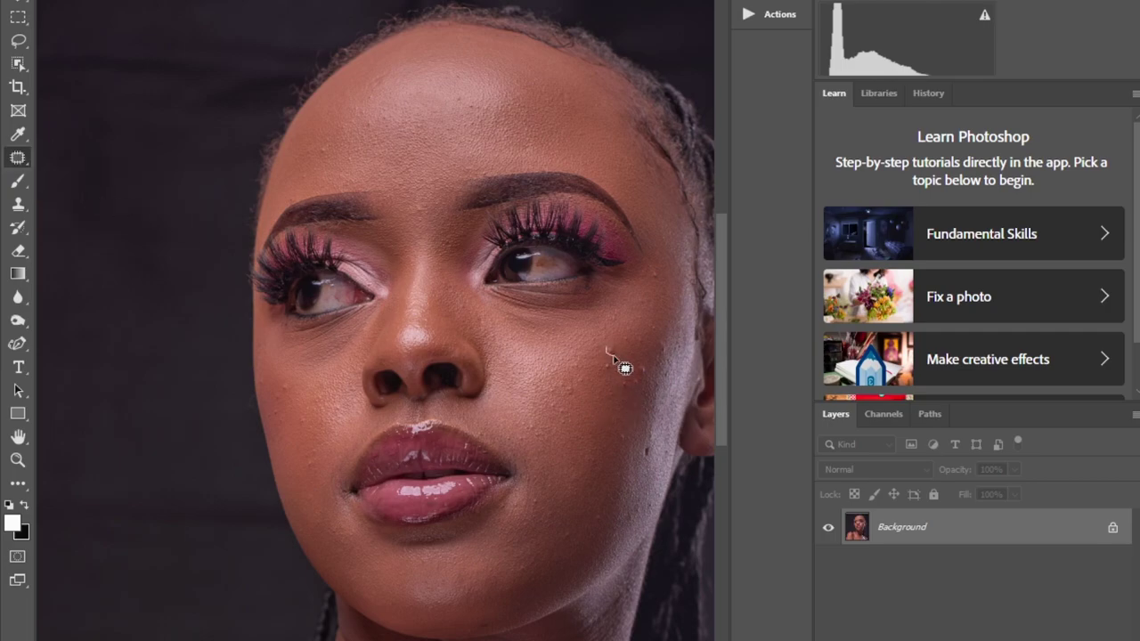
drag(609, 346, 585, 362)
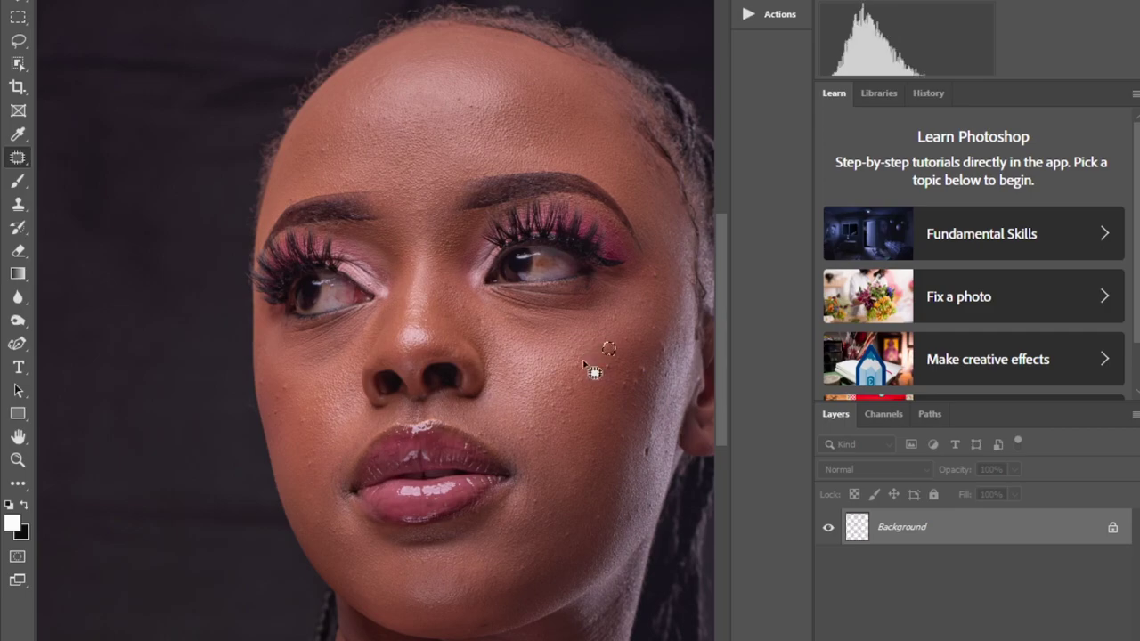
key(ctrl+d)
mouse_move(652, 269)
mouse_down()
mouse_move(654, 284)
mouse_move(651, 271)
mouse_up()
key(ctrl+d)
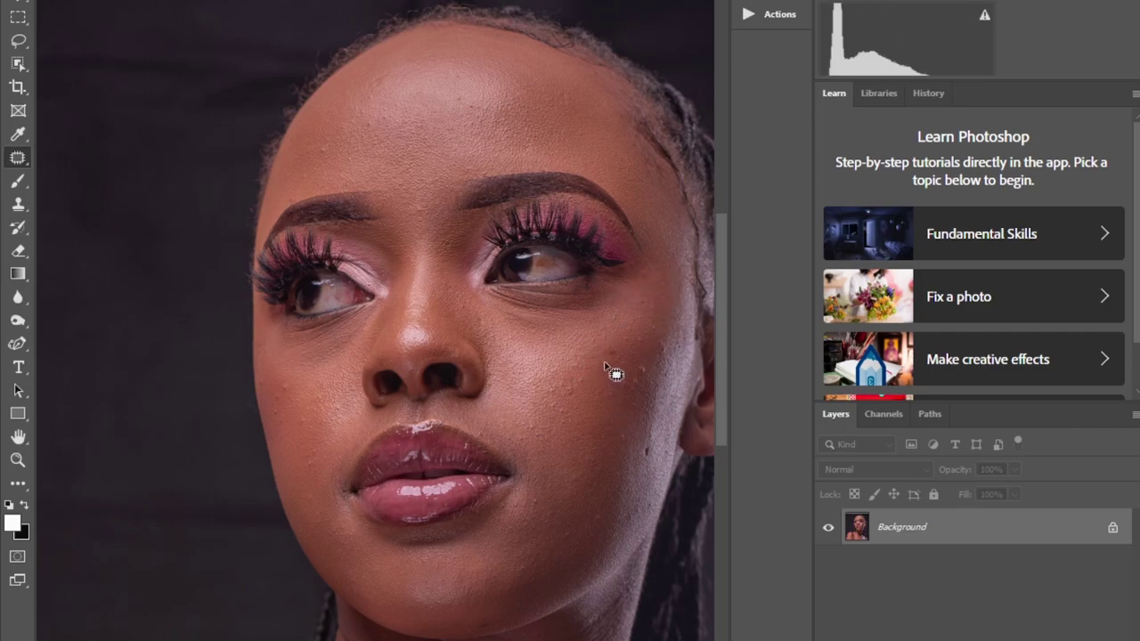
- Patch the small bumps across the upper part of the ear-side cheek using nearby clean skin
mouse_move(604, 362)
mouse_down()
mouse_move(604, 396)
mouse_move(646, 377)
mouse_move(634, 366)
mouse_up()
key(ctrl+d)
drag(643, 373, 576, 386)
key(ctrl+d)
mouse_move(641, 334)
mouse_down()
mouse_move(659, 357)
mouse_move(593, 409)
mouse_up()
key(ctrl+d)
key(ctrl+d)
- Patch the dark spot on the jaw below the ear and the blemishes on the cheek beside the mouth
mouse_move(639, 446)
mouse_down()
mouse_move(641, 466)
mouse_move(653, 454)
mouse_move(633, 451)
mouse_move(622, 431)
mouse_move(593, 463)
mouse_up()
key(ctrl+d)
key(ctrl+d)
drag(539, 438, 527, 416)
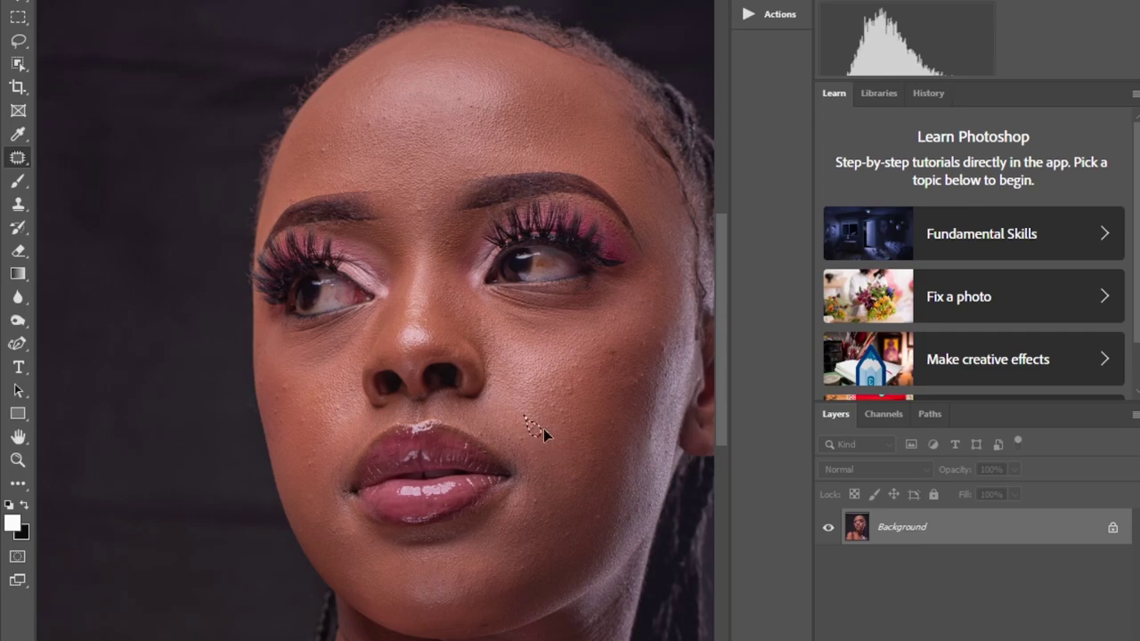
- Patch the blemishes down the cheek on the side of the face away from the ear
mouse_move(275, 388)
mouse_down()
mouse_move(296, 428)
mouse_move(311, 427)
mouse_move(299, 408)
mouse_move(318, 453)
mouse_up()
key(ctrl+d)
key(ctrl+d)
key(ctrl+d)
mouse_move(298, 411)
mouse_down()
mouse_move(293, 425)
mouse_move(309, 416)
mouse_move(299, 412)
mouse_up()
mouse_move(318, 454)
mouse_down()
mouse_move(315, 476)
mouse_move(307, 452)
mouse_move(322, 505)
mouse_up()
key(ctrl+d)
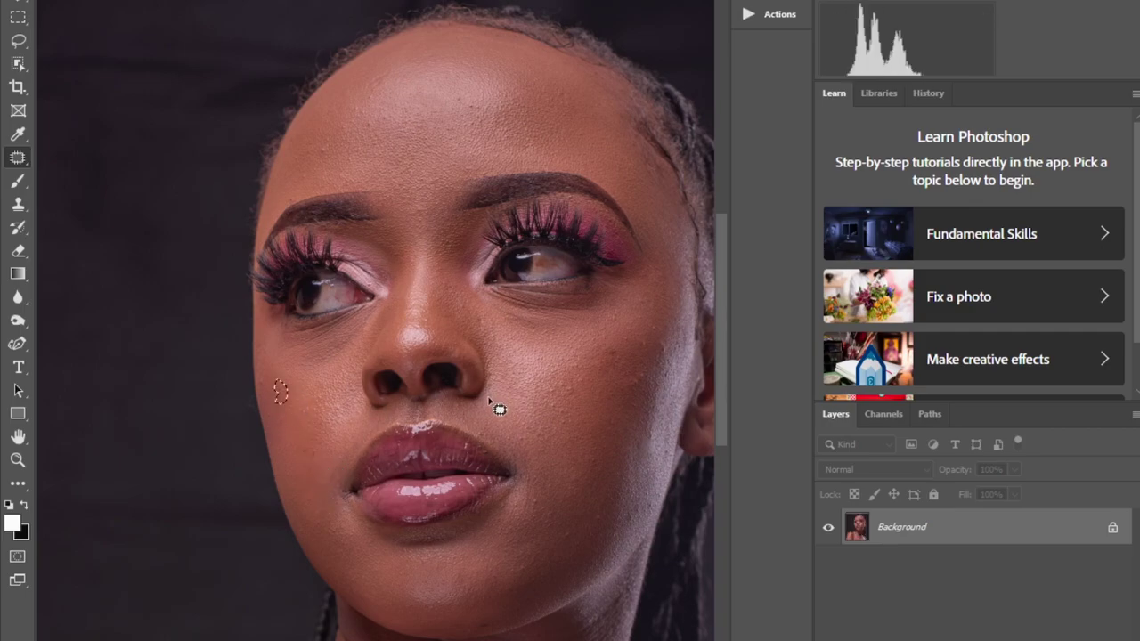
- Patch the spot on the cheek next to the ear and the bumps on the forehead above the far eyebrow
mouse_move(650, 342)
mouse_down()
mouse_move(631, 344)
mouse_move(648, 353)
mouse_move(643, 336)
mouse_move(662, 323)
mouse_move(659, 354)
mouse_move(664, 338)
mouse_up()
key(ctrl+d)
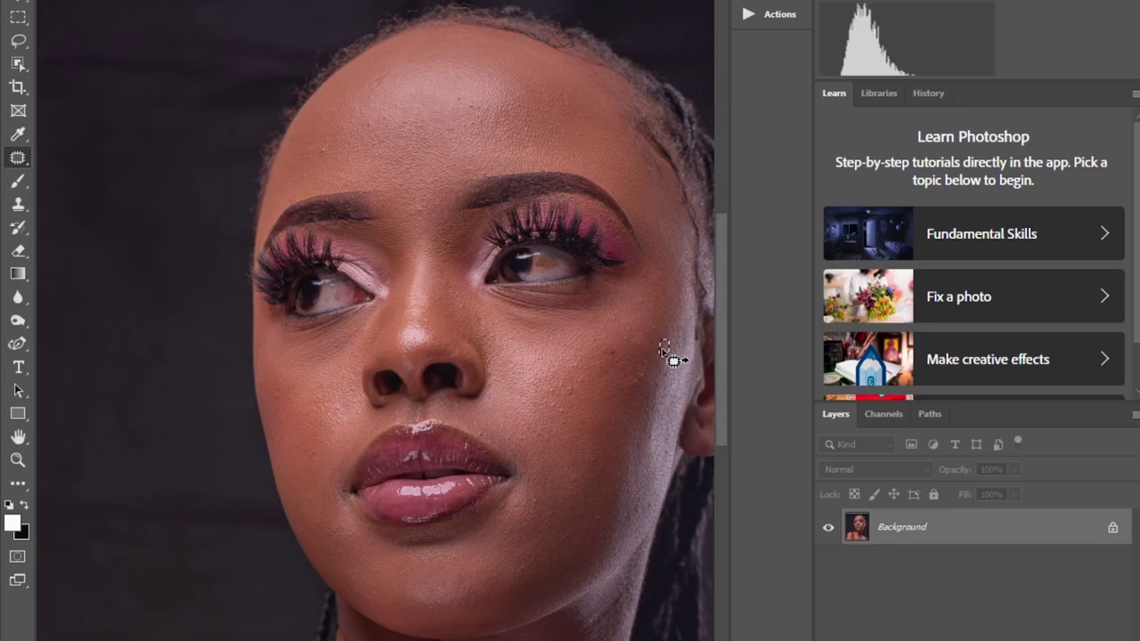
scroll(579, 205, up, 2)
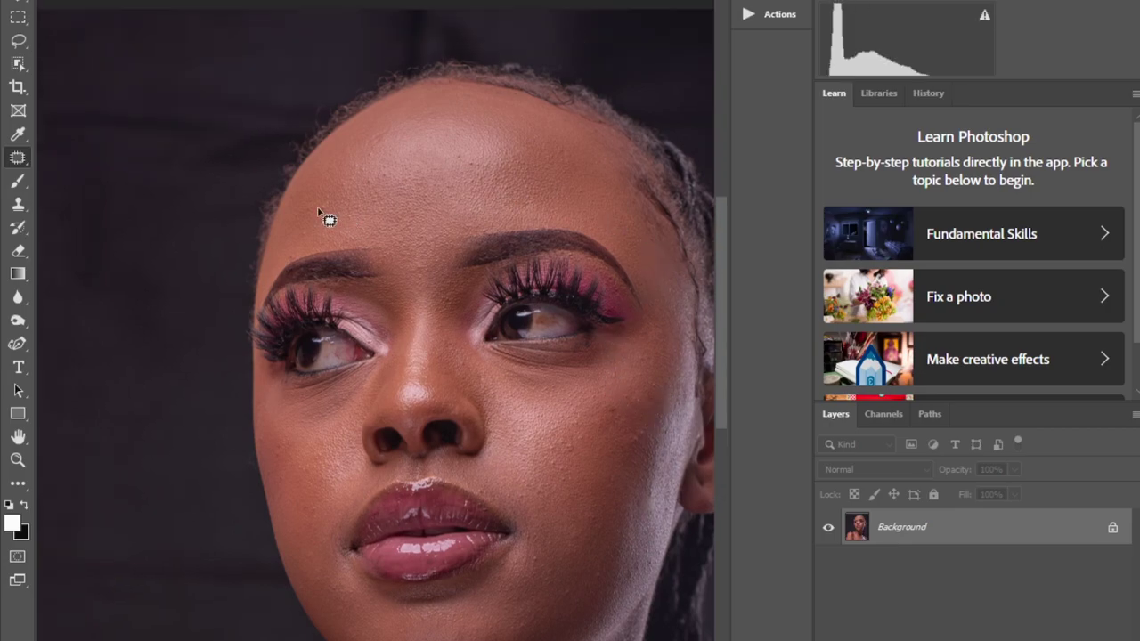
mouse_move(318, 208)
mouse_down()
mouse_move(332, 202)
mouse_move(320, 196)
mouse_move(320, 206)
mouse_up()
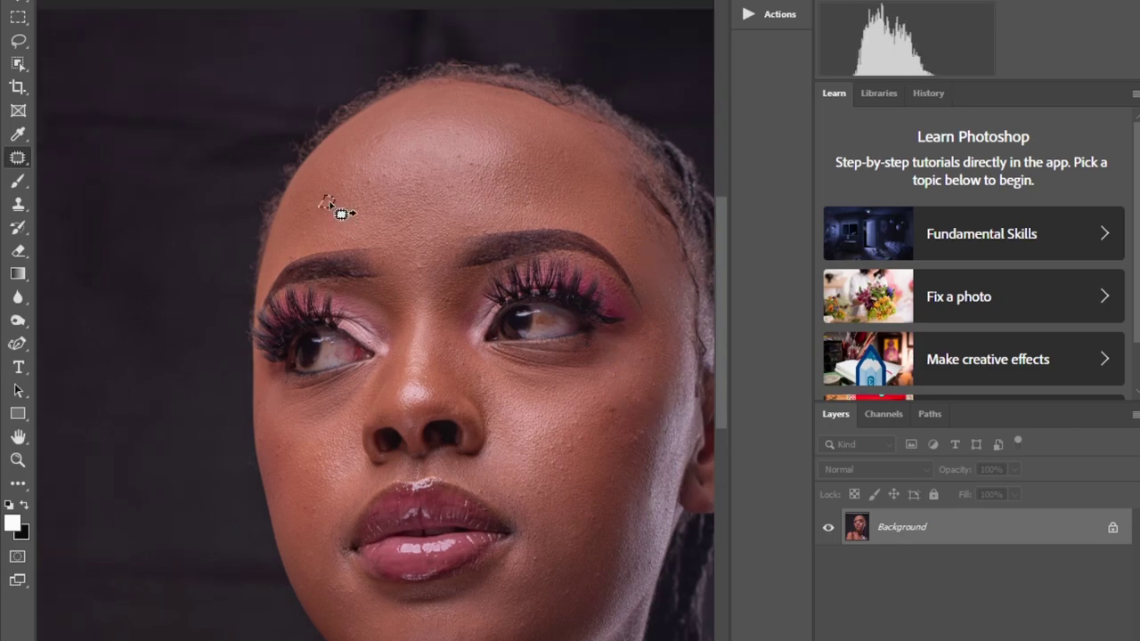
key(ctrl+d)
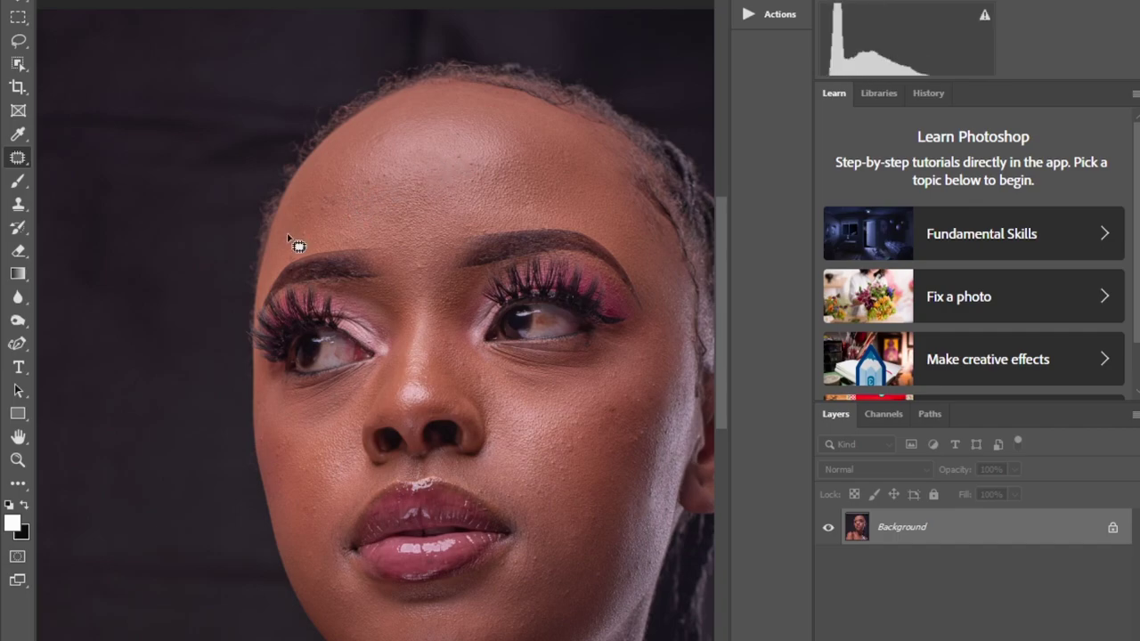
mouse_move(316, 238)
mouse_down()
mouse_move(300, 246)
mouse_move(318, 229)
mouse_move(311, 242)
mouse_up()
key(ctrl+d)
- Patch the bumps on the ear-side cheek between the nose and the corner of the mouth
scroll(481, 312, down, 5)
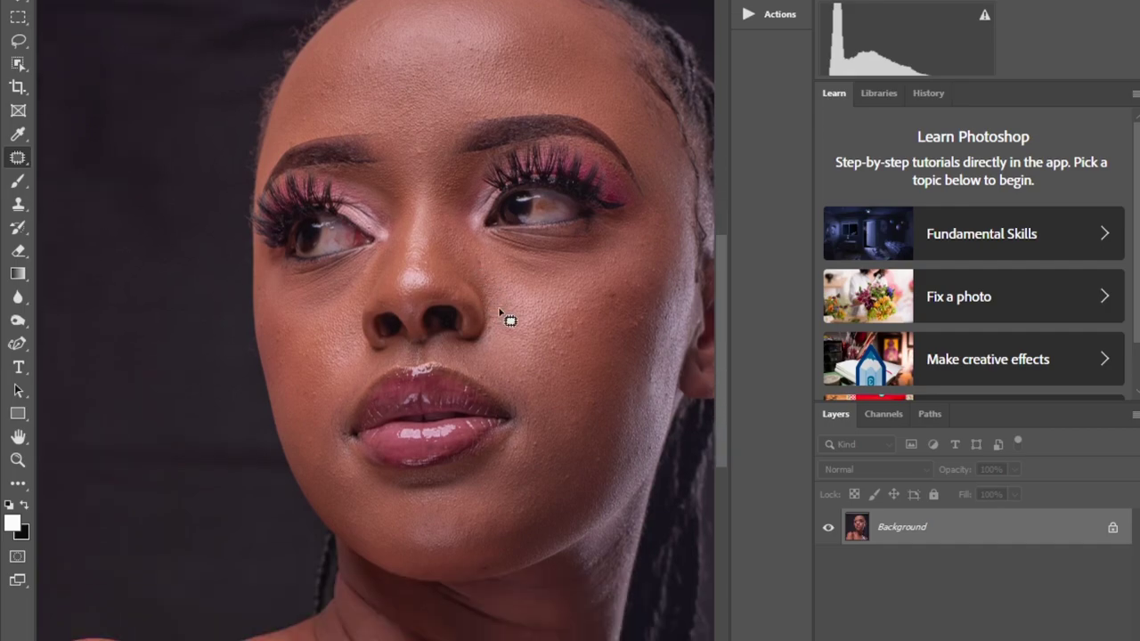
mouse_move(558, 430)
mouse_down()
mouse_move(579, 445)
mouse_move(548, 415)
mouse_up()
key(ctrl+d)
drag(554, 411, 533, 399)
key(ctrl+d)
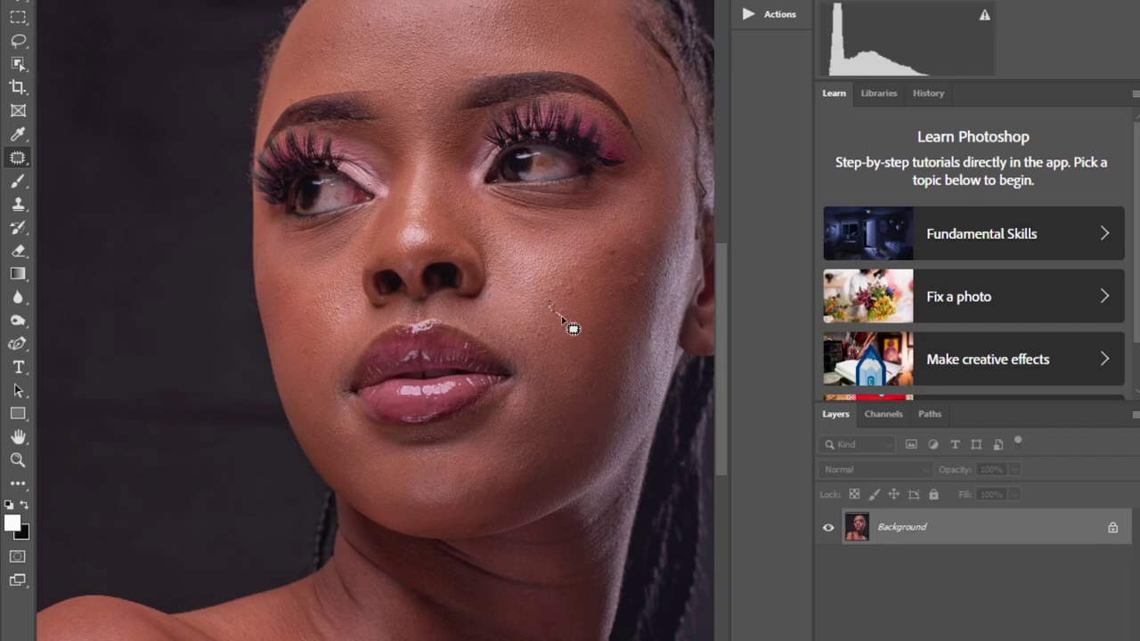
drag(554, 297, 551, 301)
- Examine the retouched face at full view and close up for remaining blemishes
scroll(600, 305, up, 5)
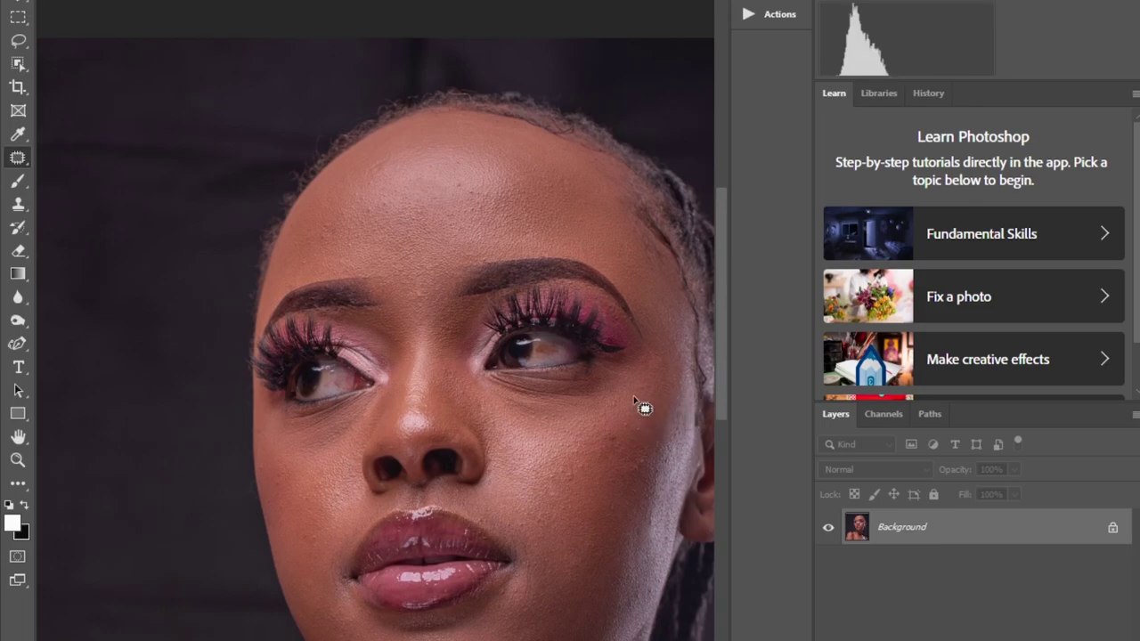
scroll(634, 328, up, 2)
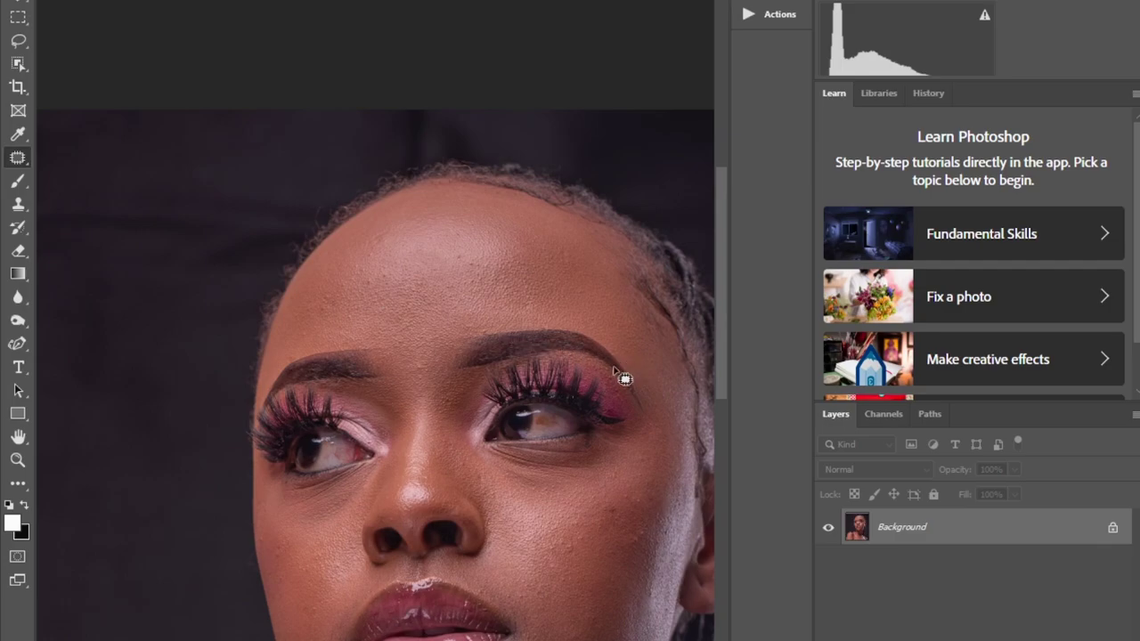
key(ctrl+minus)
key(ctrl+minus)
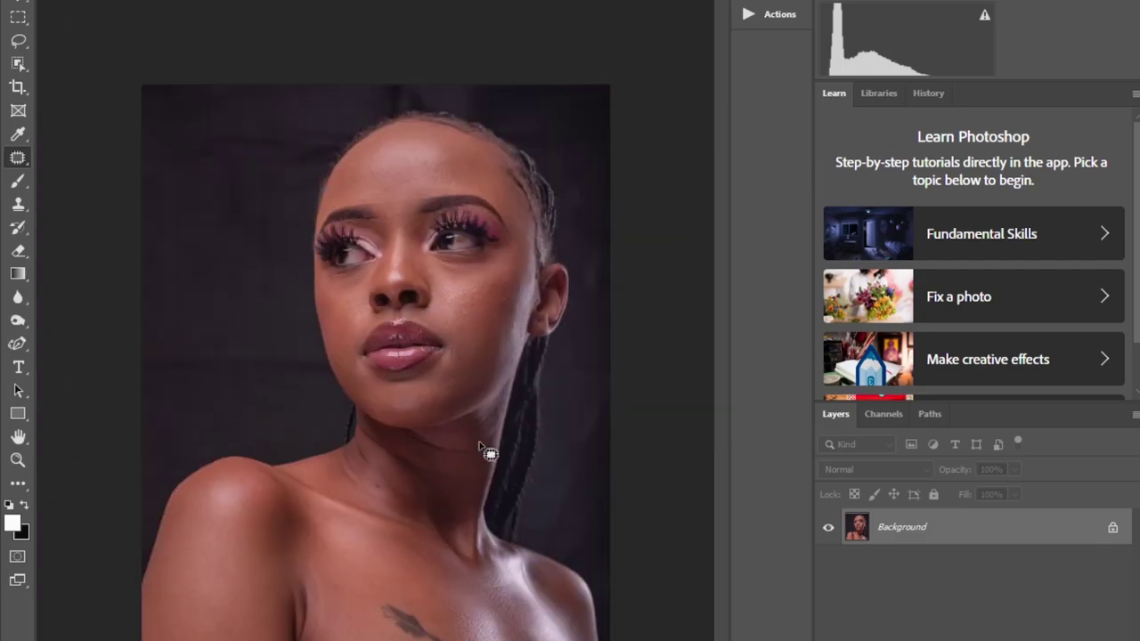
key(ctrl+plus)
key(ctrl+plus)
key(ctrl+plus)
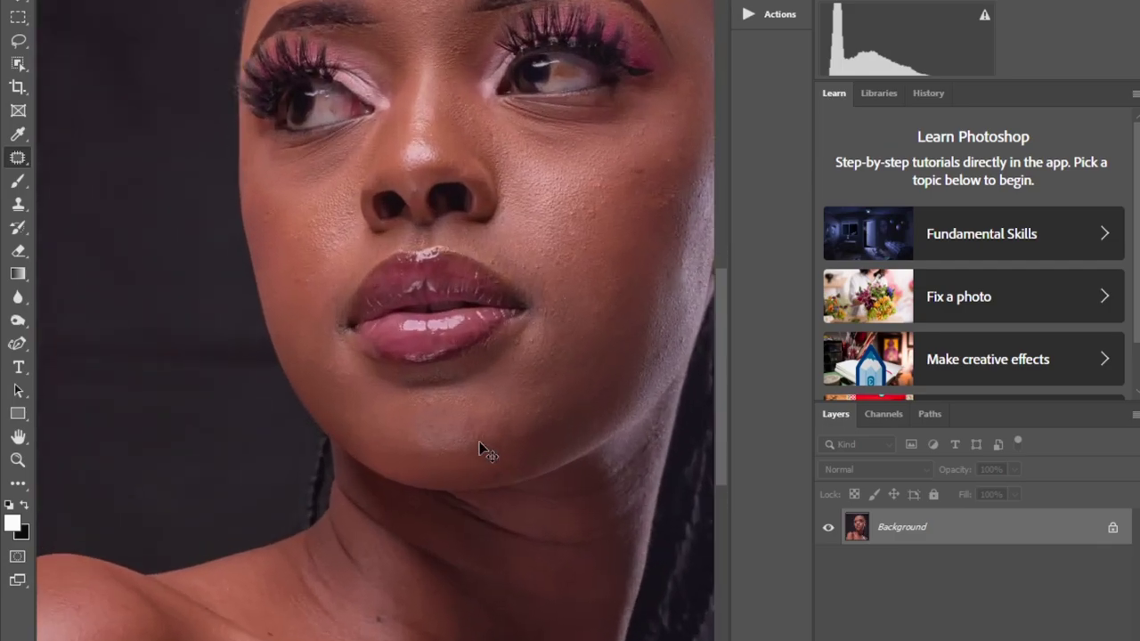
scroll(375, 320, right, 3)
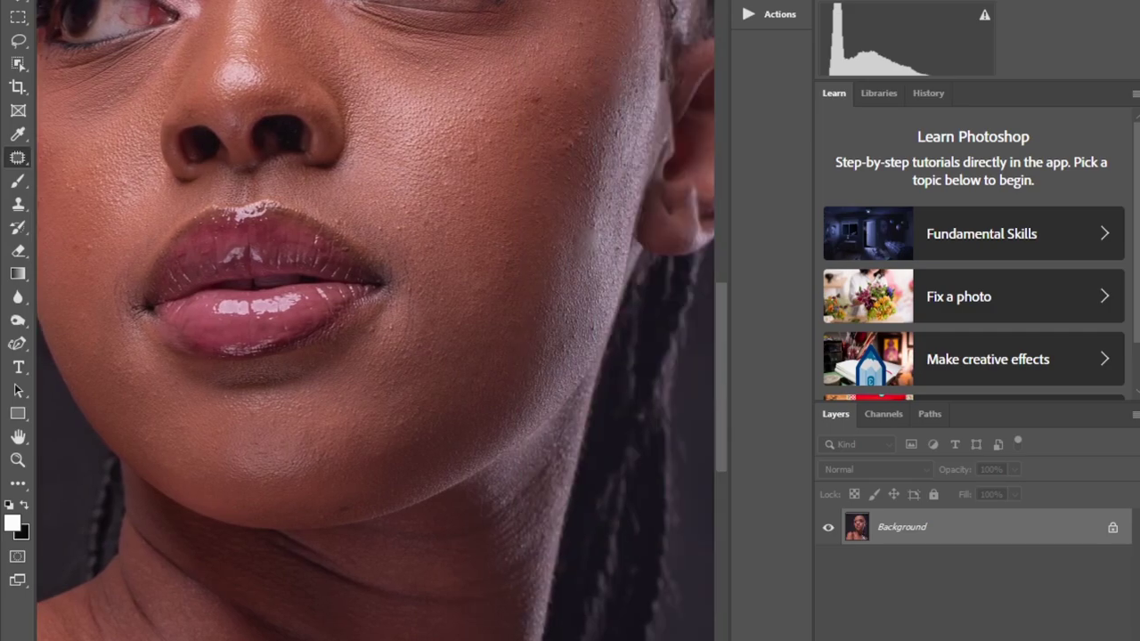
drag(722, 450, 724, 356)
- Duplicate the background layer twice, naming the lower copy "color" and the upper copy "texture"
key(ctrl+j)
key(ctrl+j)
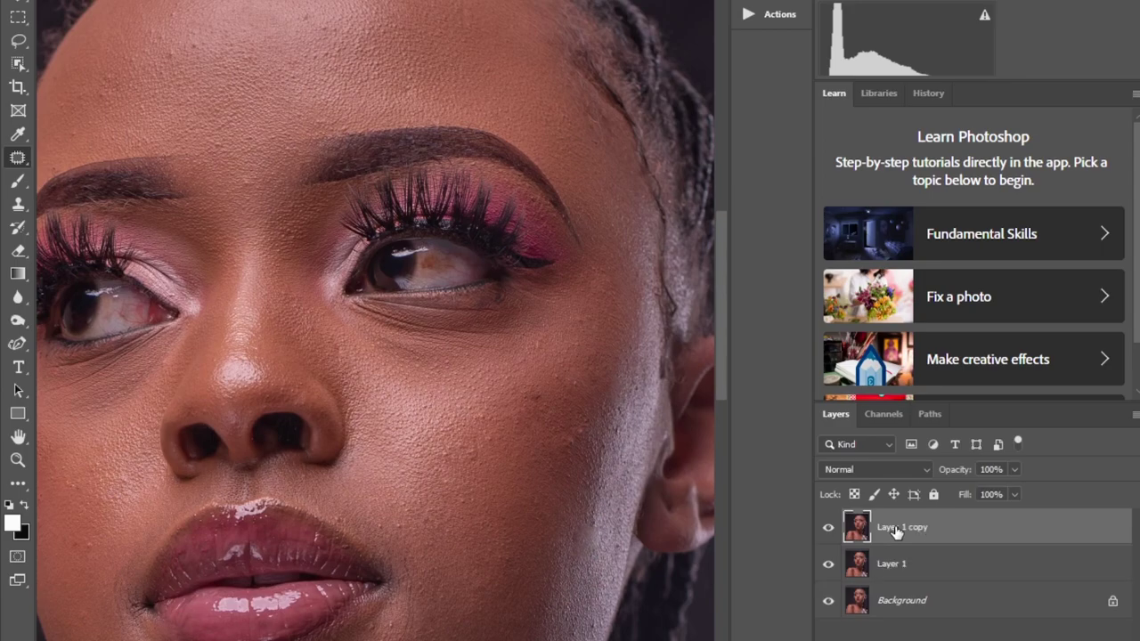
double_click(893, 563)
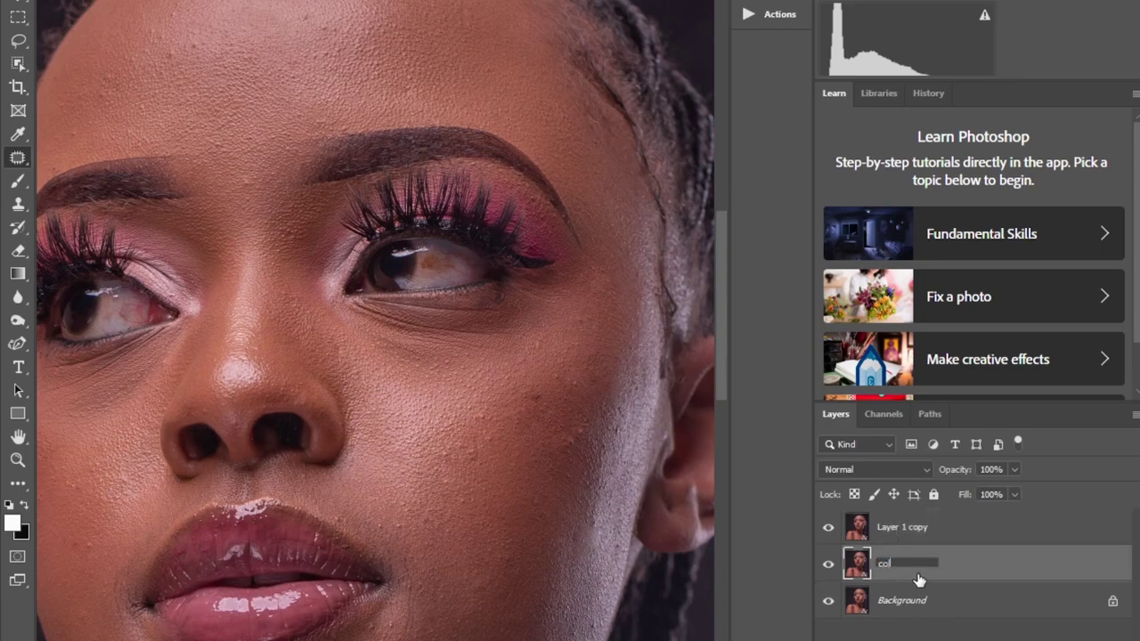
double_click(905, 527)
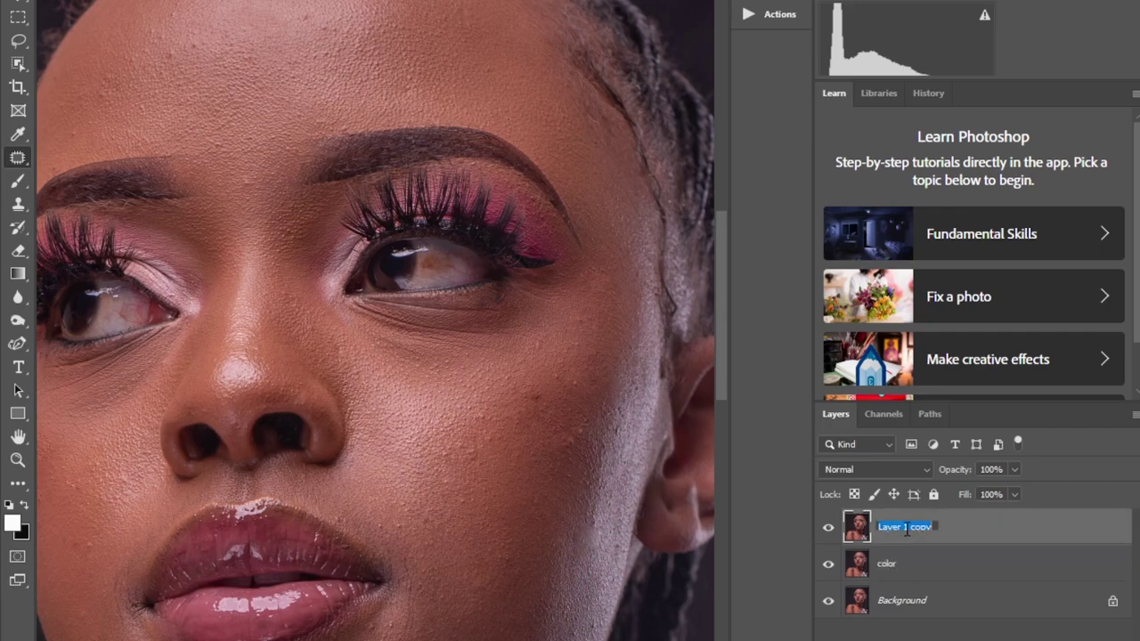
text(texture)
- Hide the texture layer and open the Dust & Scratches filter on the color layer
click(907, 571)
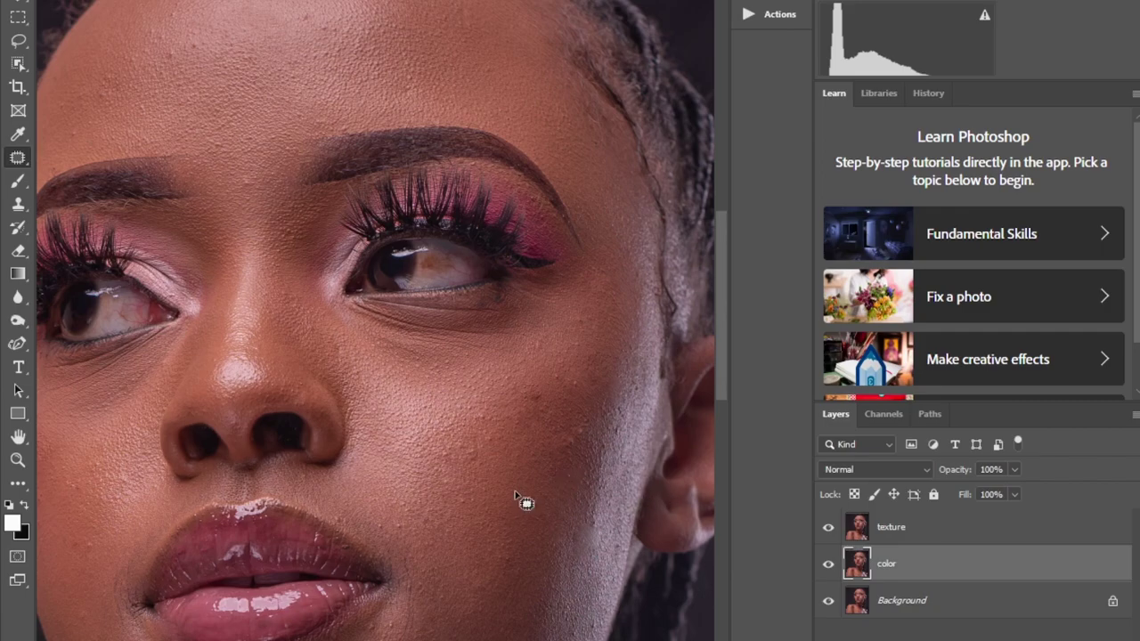
key(ctrl+minus)
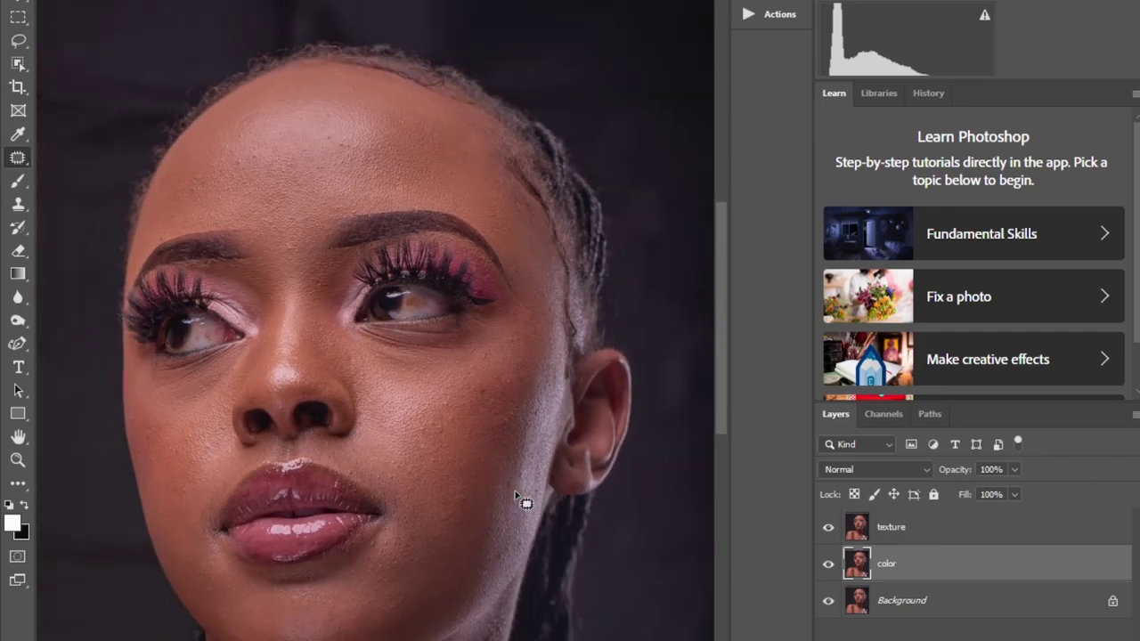
click(828, 528)
click(245, 0)
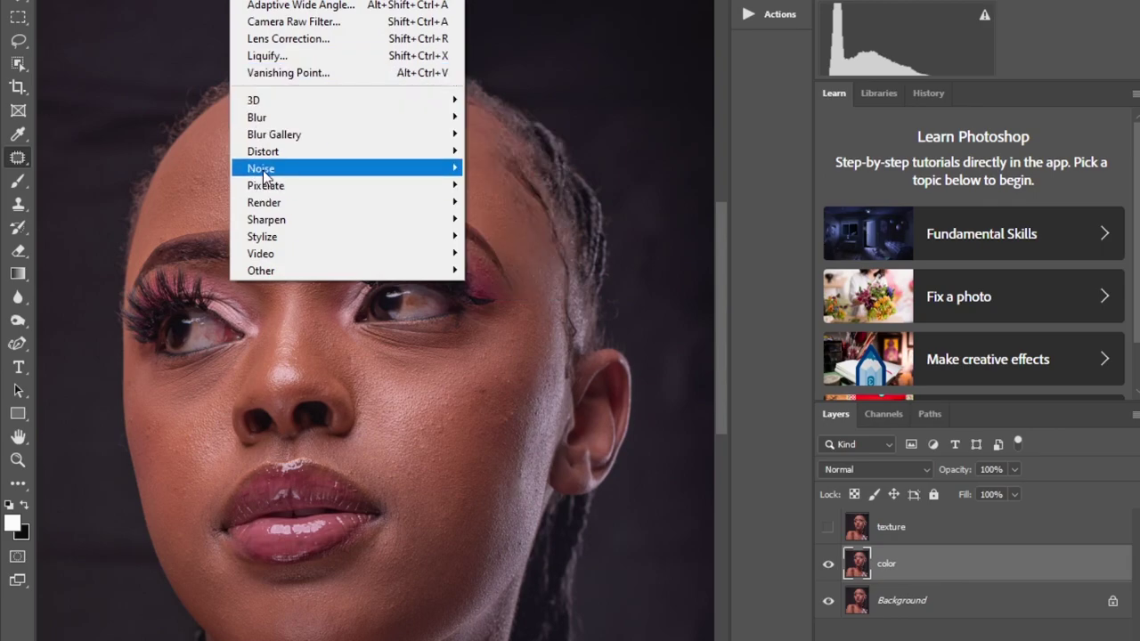
mouse_move(267, 168)
click(512, 202)
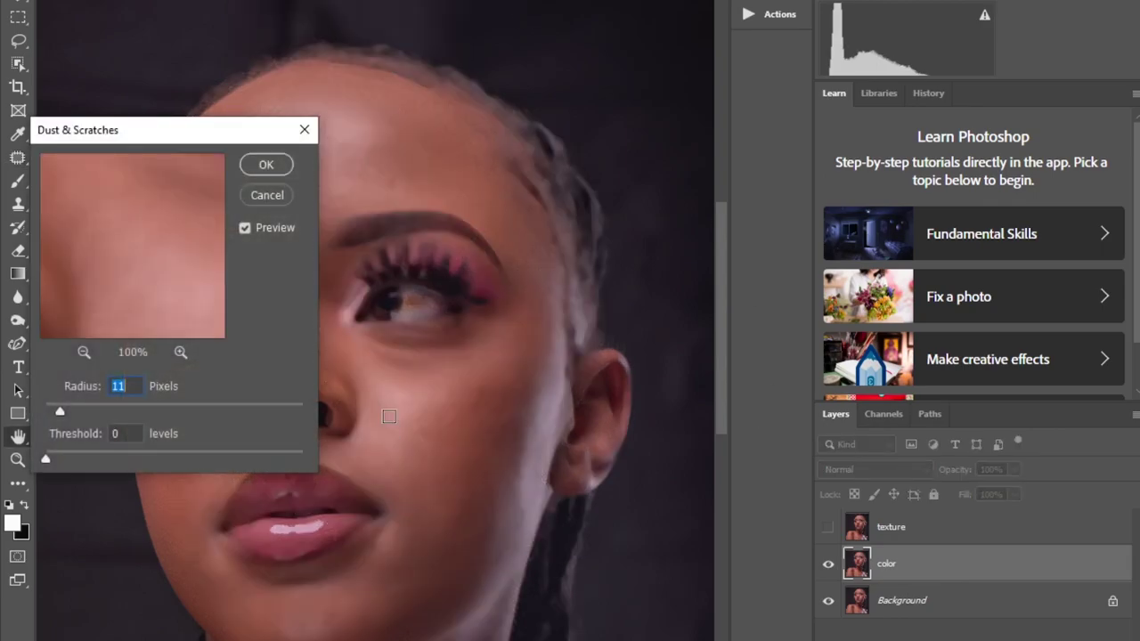
- Move the Dust & Scratches dialog off the face, set the radius to 1 pixel and preview the area near the brow
drag(195, 278, 145, 251)
drag(227, 129, 631, 101)
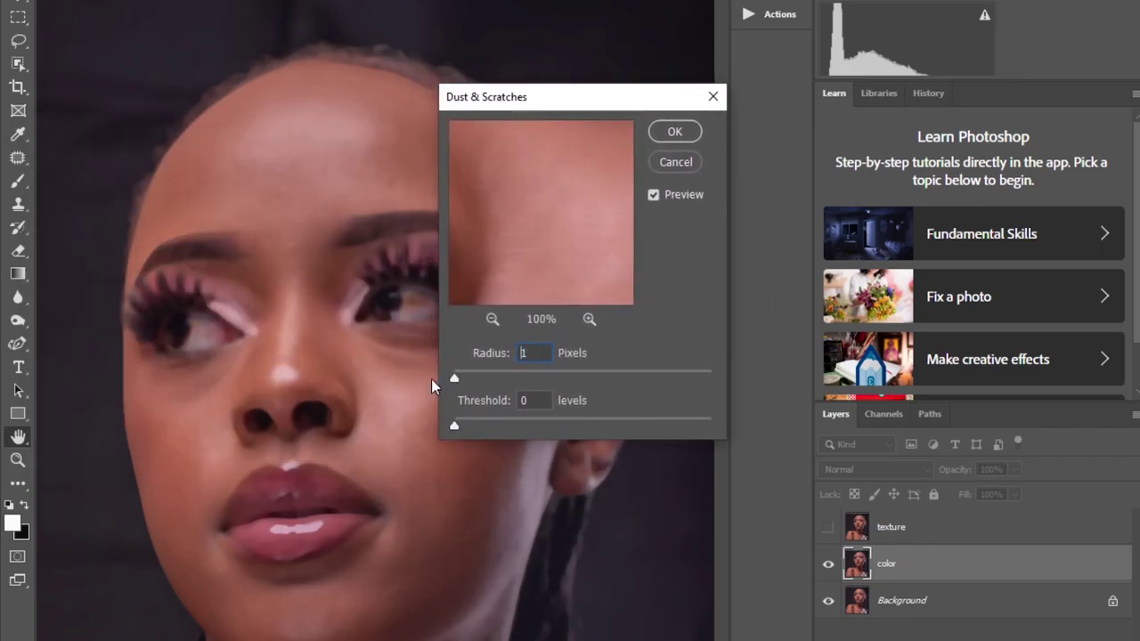
click(314, 388)
click(333, 256)
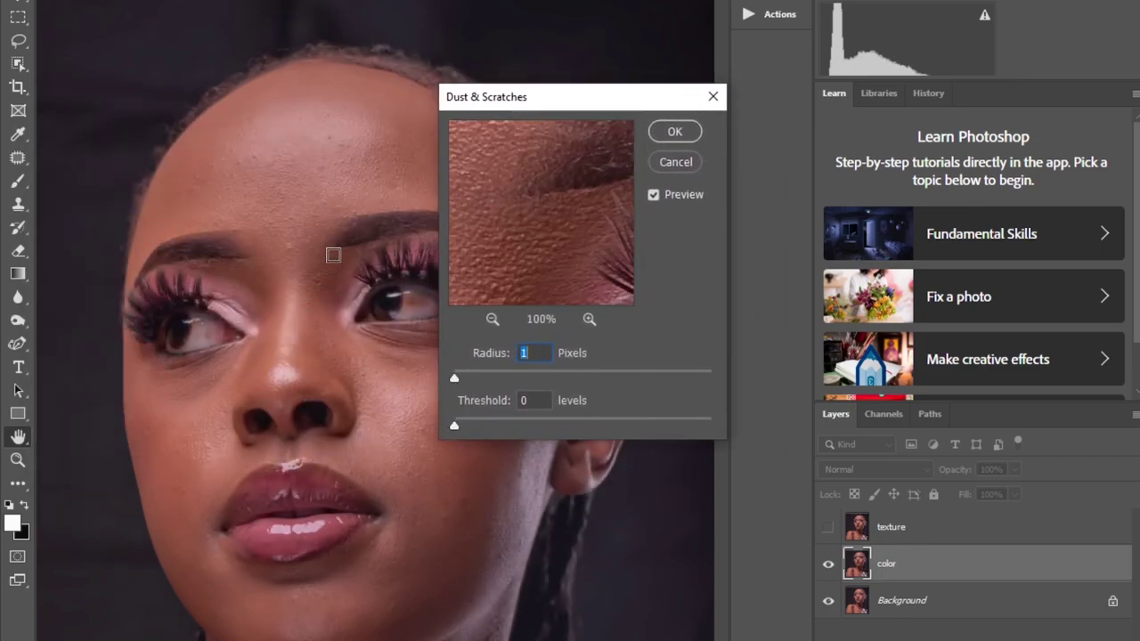
- Examine the cheek's skin texture close up in the image and in the Dust & Scratches preview
drag(431, 418, 351, 418)
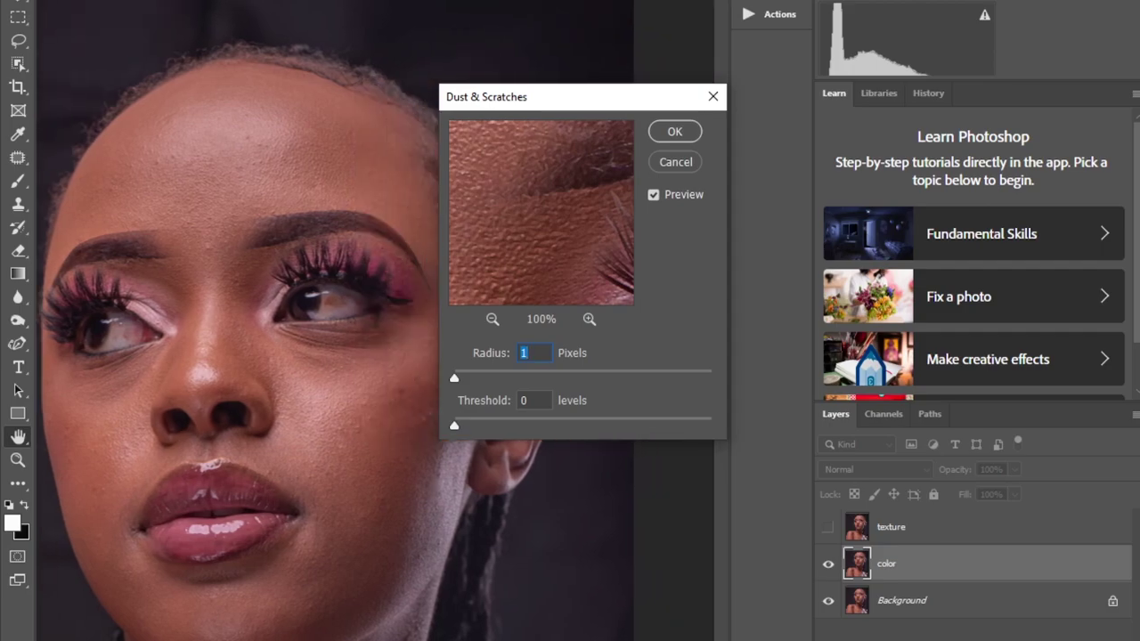
click(347, 412)
drag(575, 206, 587, 175)
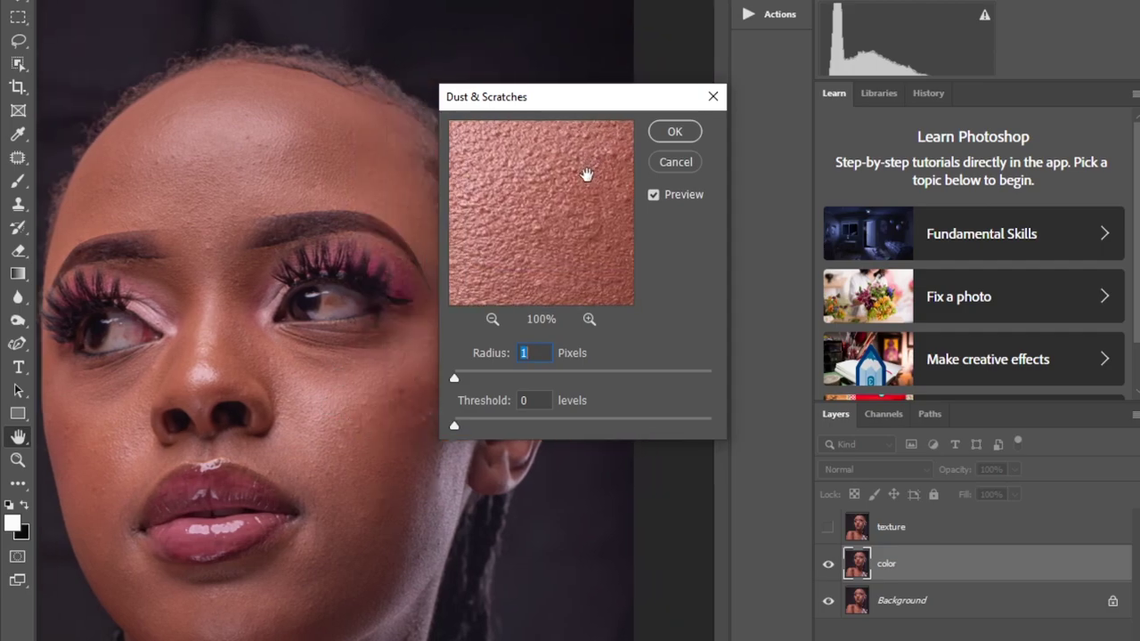
key(ctrl+plus)
key(ctrl+plus)
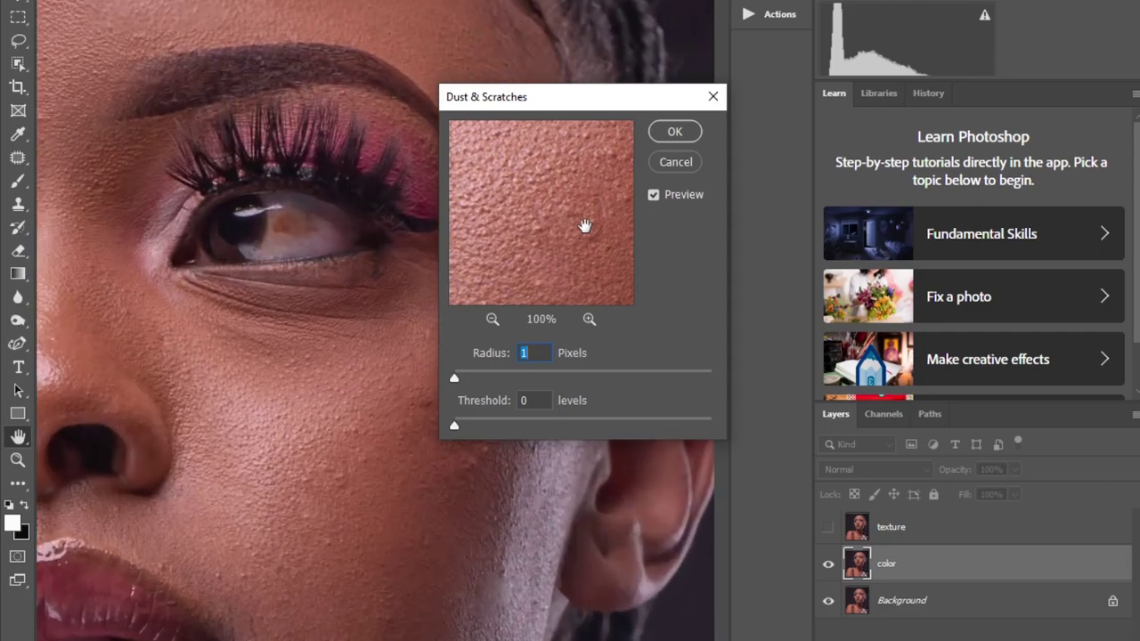
drag(544, 239, 566, 283)
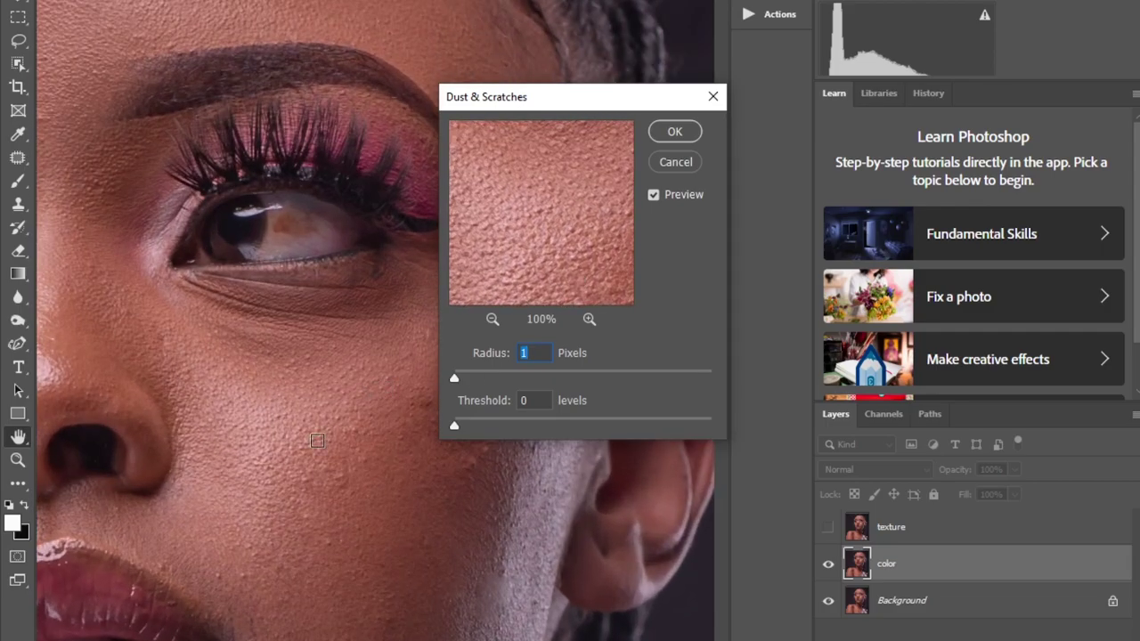
key(ctrl+minus)
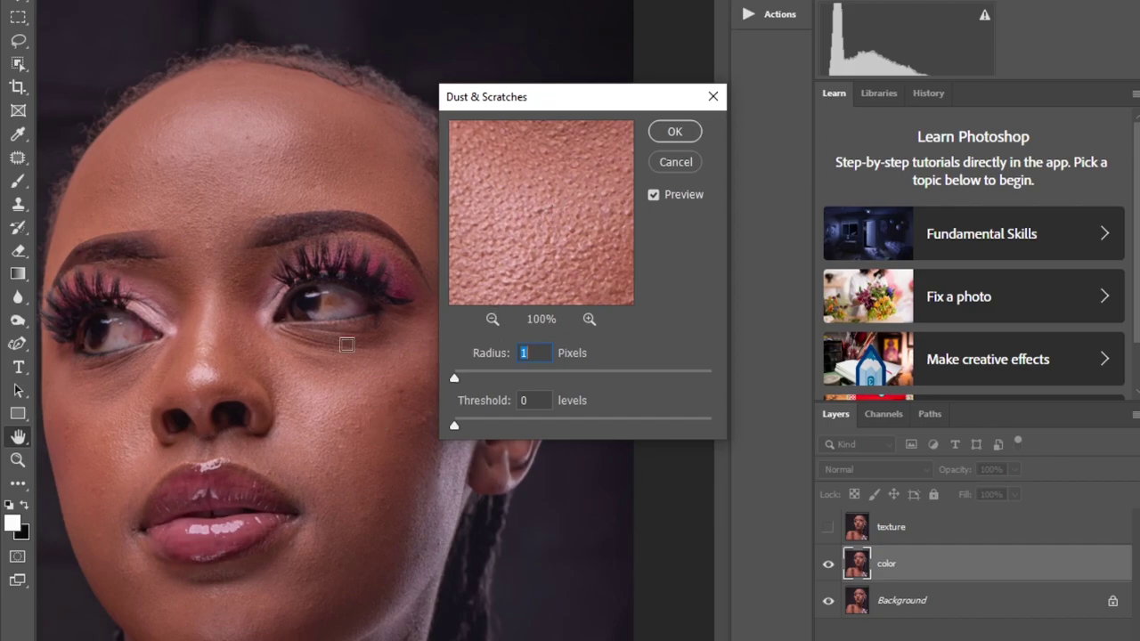
key(ctrl+plus)
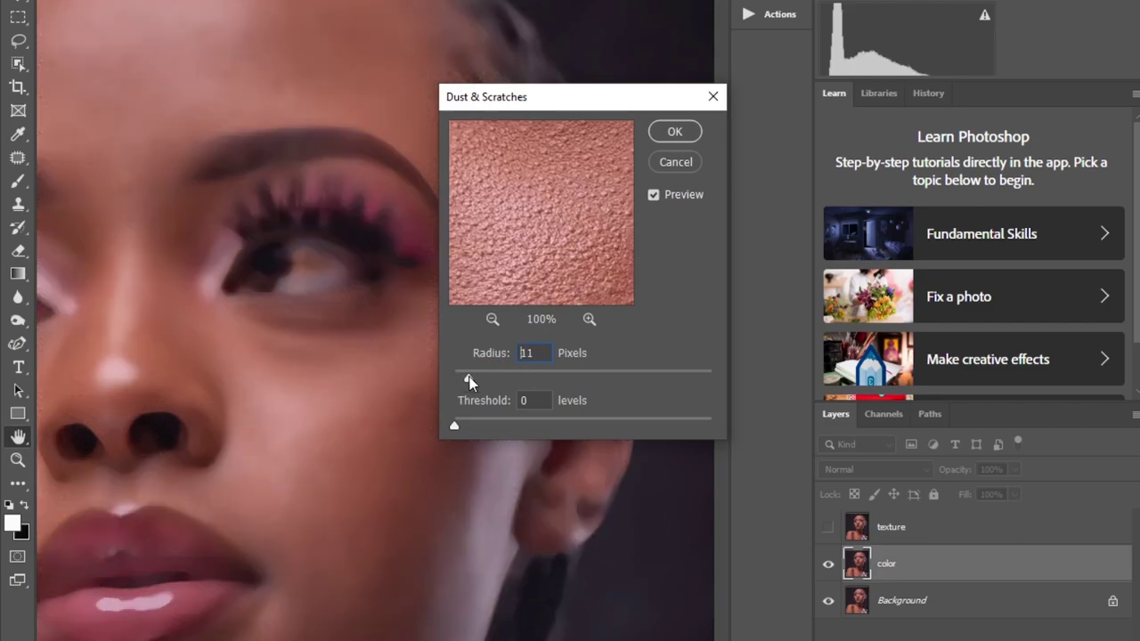
- Set the Dust & Scratches radius to 9 pixels and apply the filter to the color layer
drag(468, 377, 466, 377)
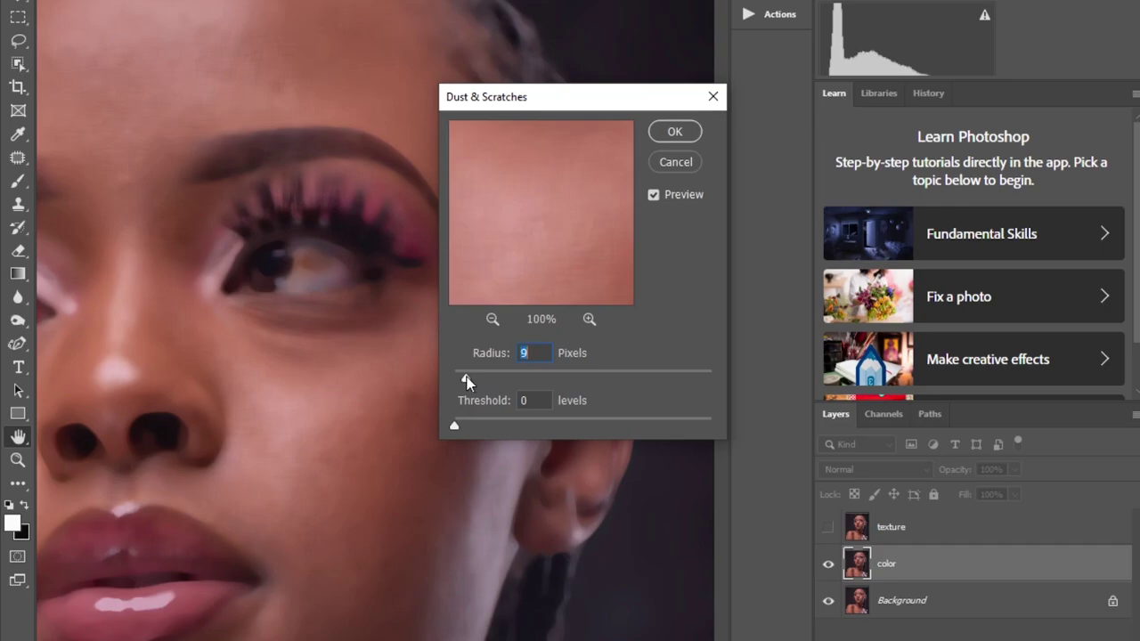
drag(574, 105, 571, 57)
scroll(268, 356, left, 3)
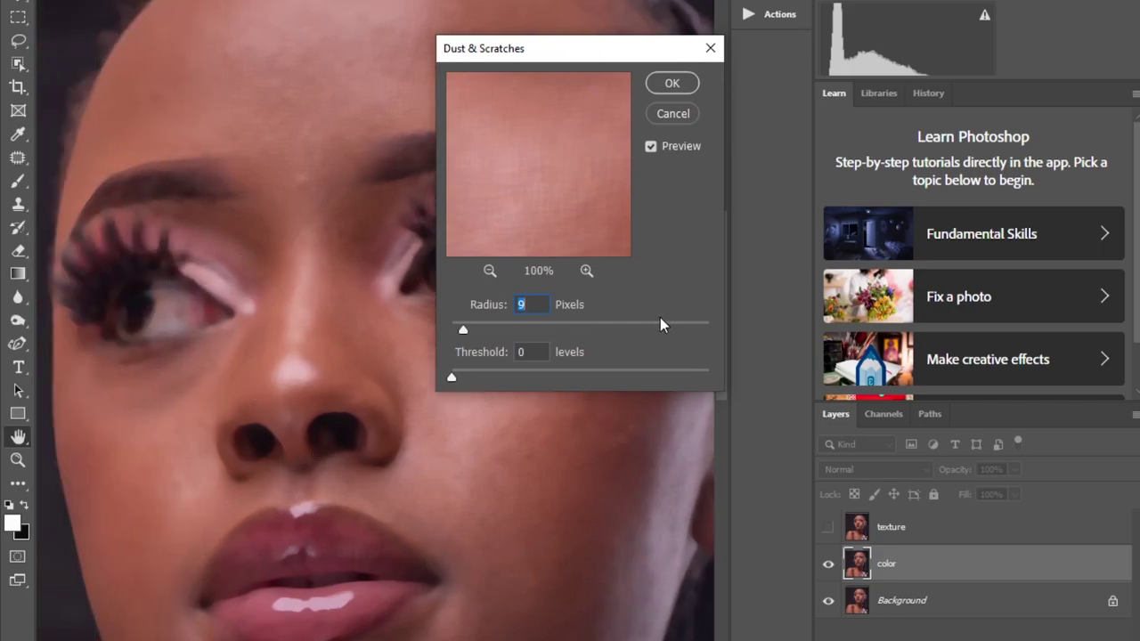
click(663, 86)
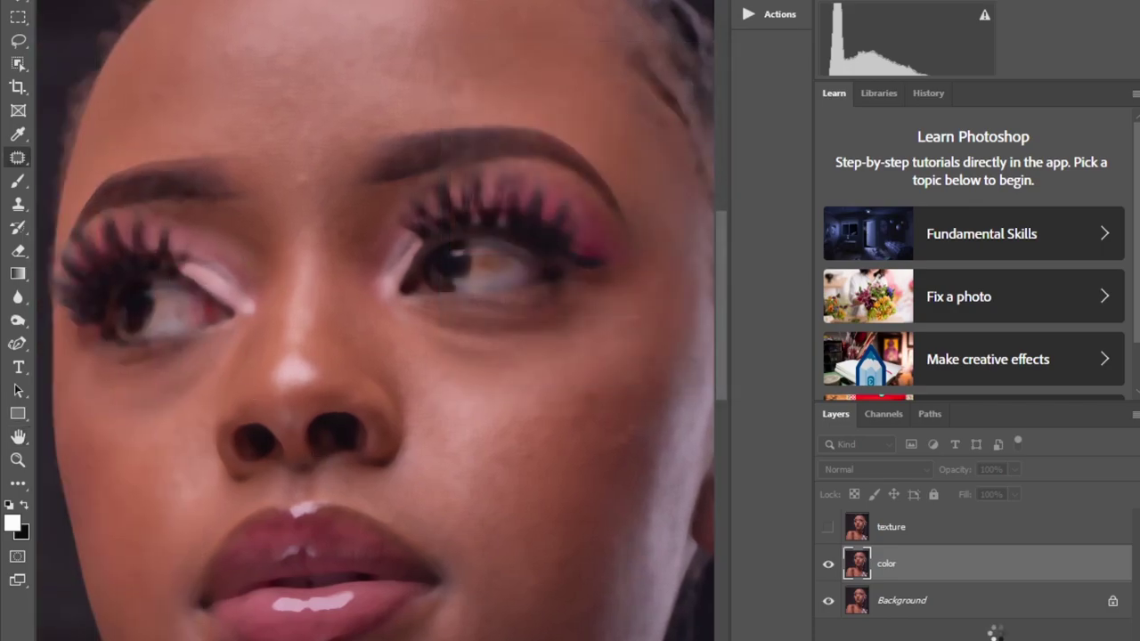
- Show the texture layer and run Apply Image on it with the color layer as source, Subtract blending, scale 2 and offset 128
click(828, 527)
click(935, 527)
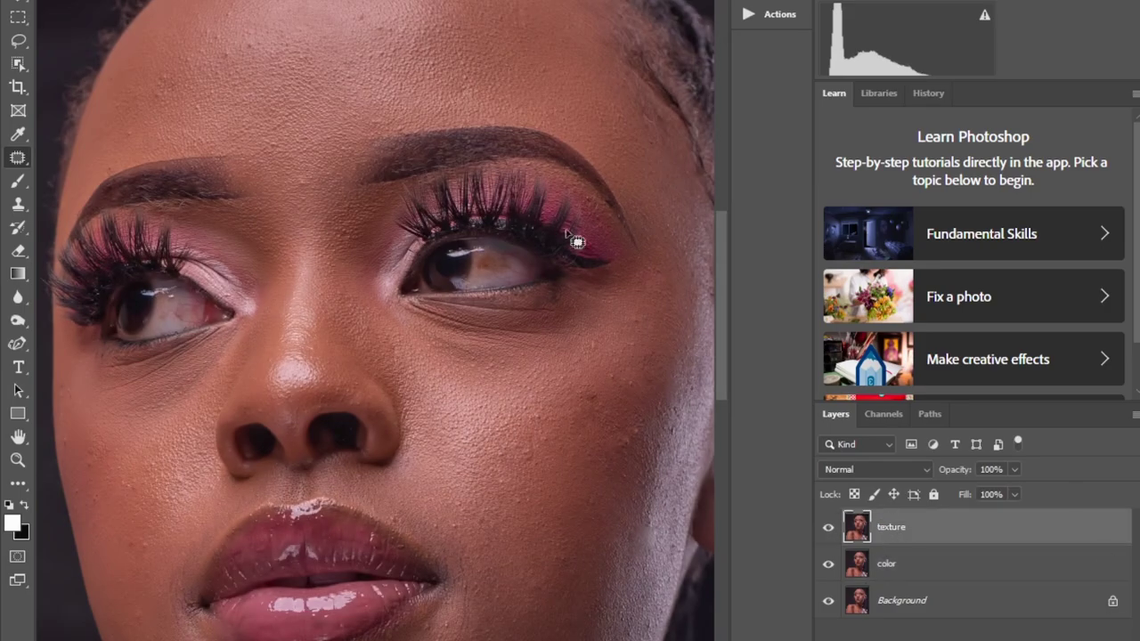
click(99, 0)
click(124, 177)
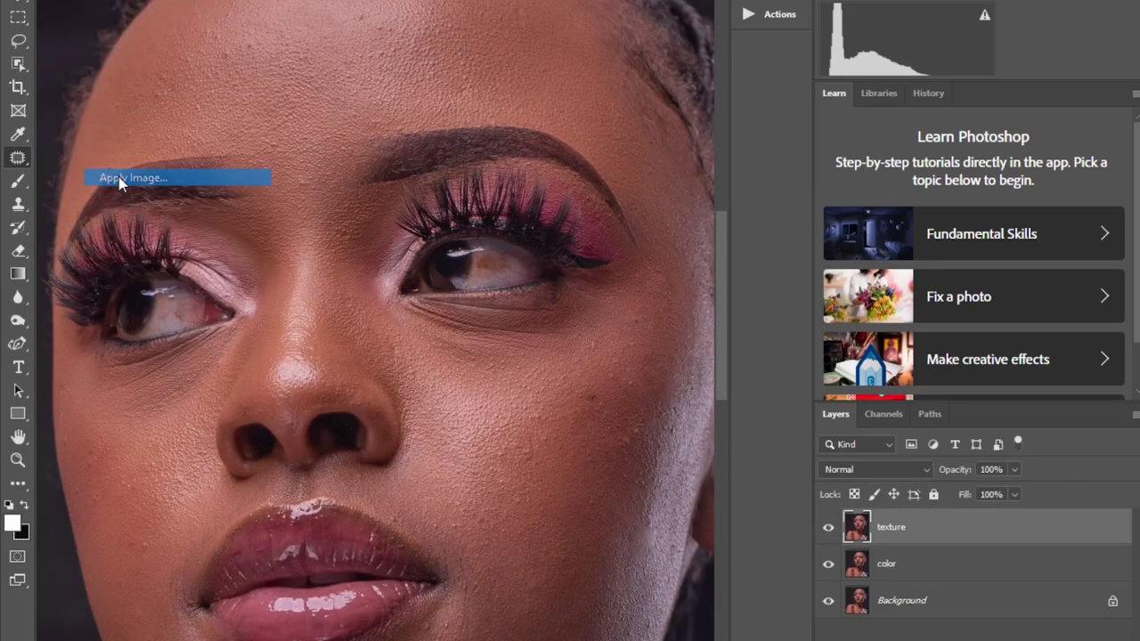
click(504, 155)
click(458, 219)
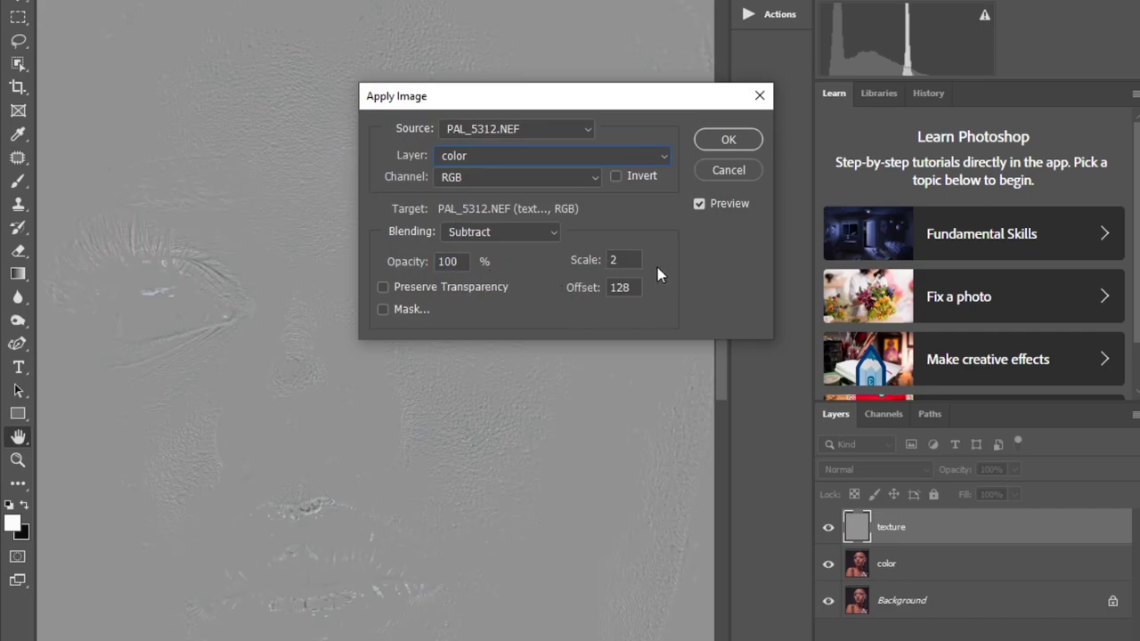
click(723, 140)
- Set the texture layer's blend mode to Linear Light and check the face
click(865, 463)
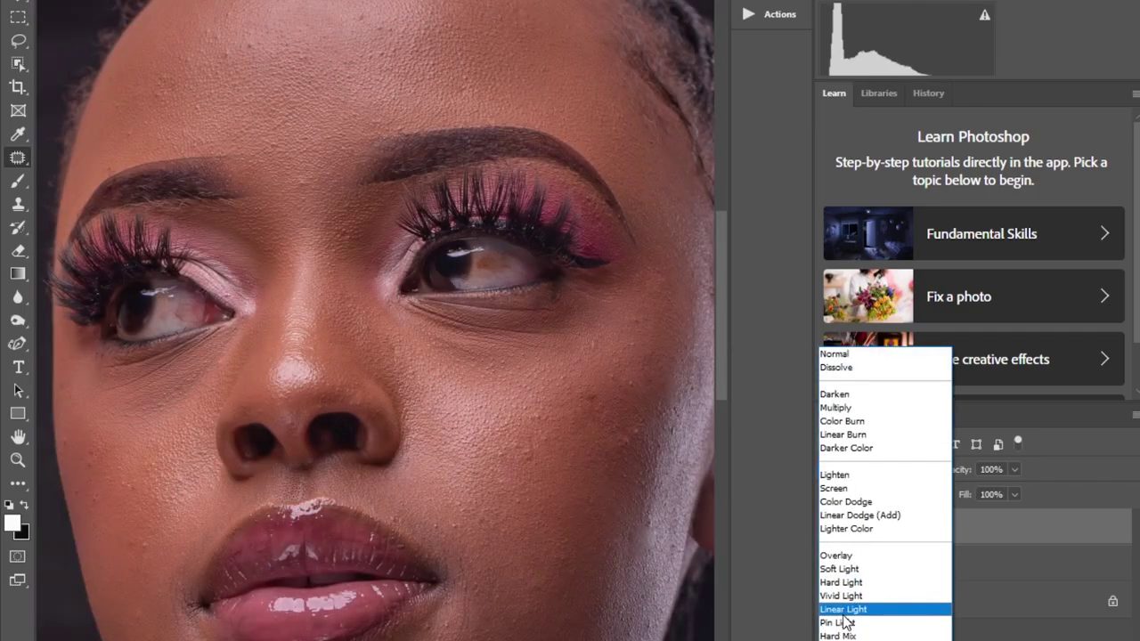
click(842, 611)
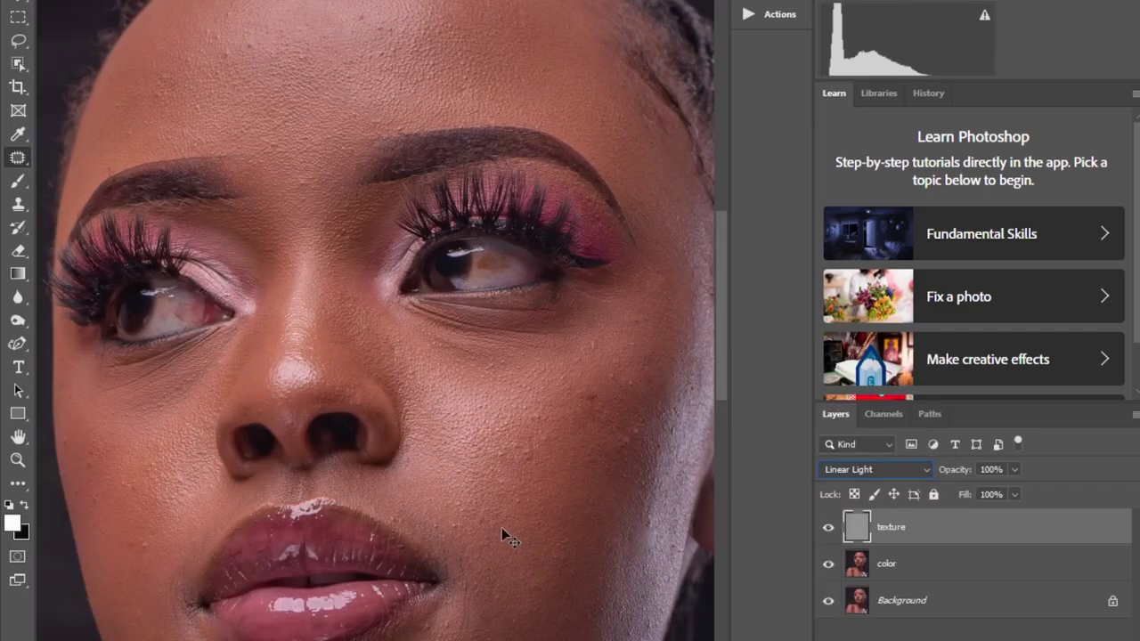
key(ctrl+minus)
key(ctrl+minus)
key(ctrl+minus)
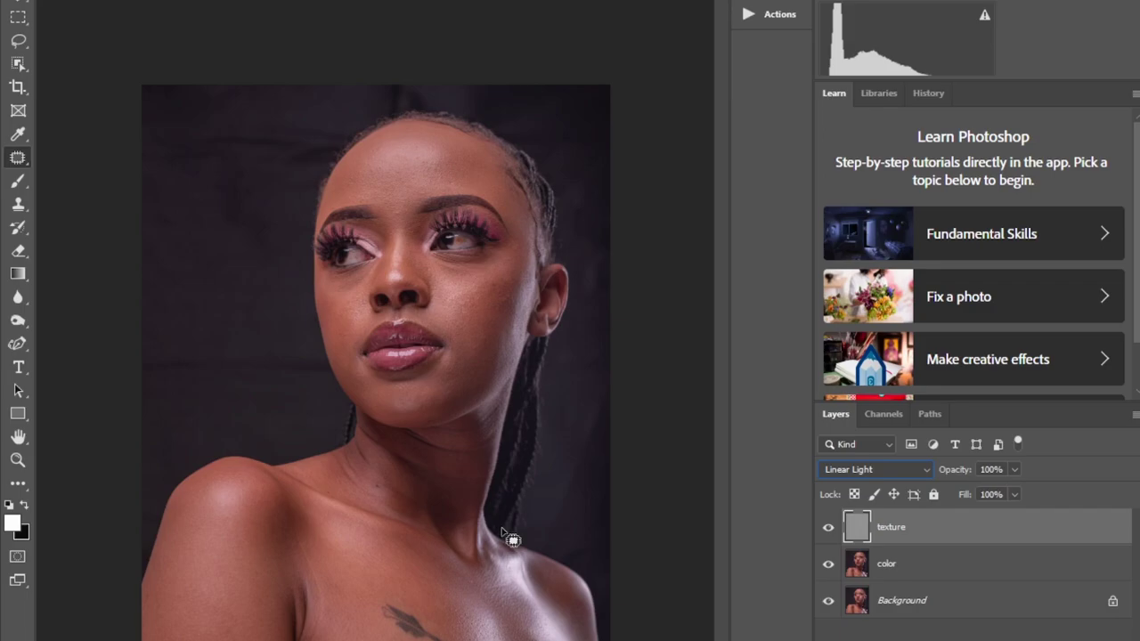
key(ctrl+plus)
key(ctrl+plus)
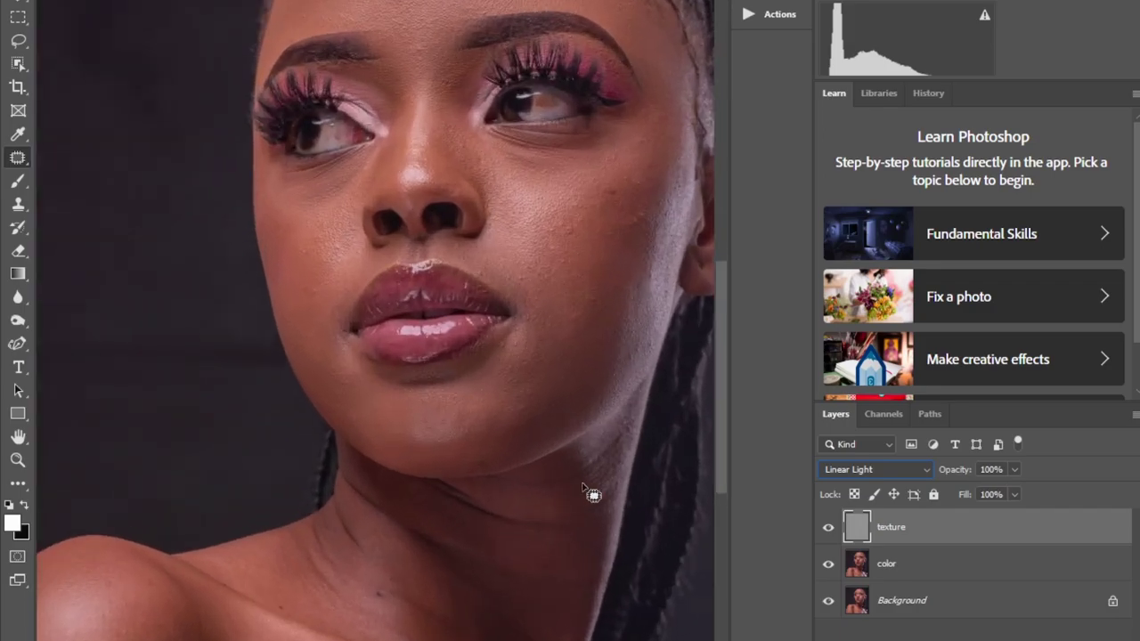
drag(726, 471, 726, 400)
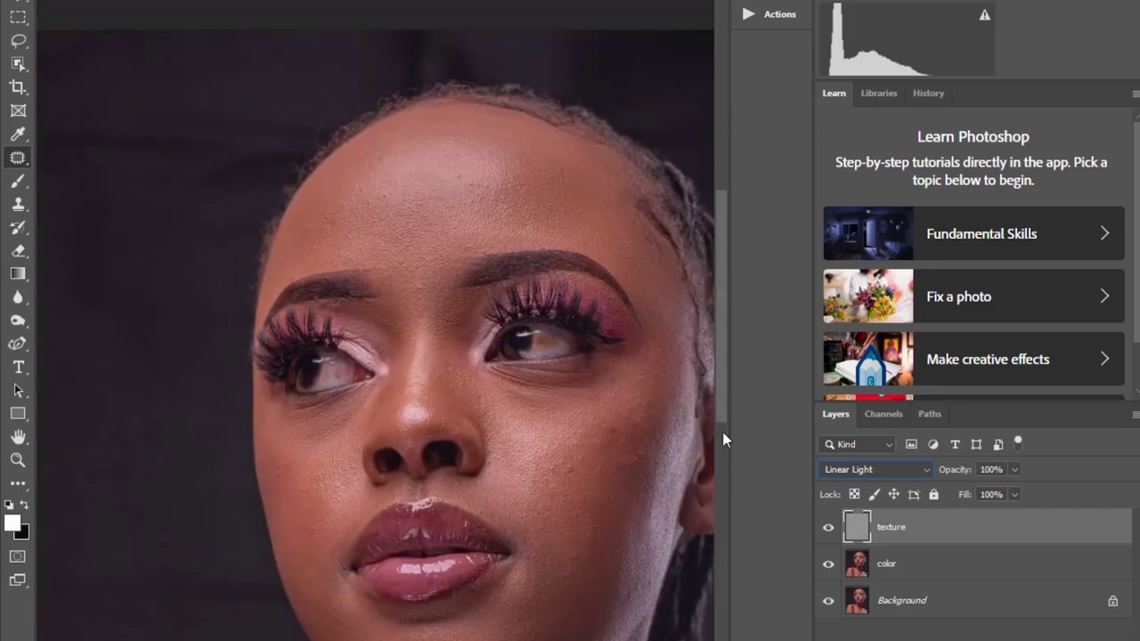
- Pick the Lasso tool and add a Black & White adjustment layer above the texture layer with Reds at -73
click(943, 564)
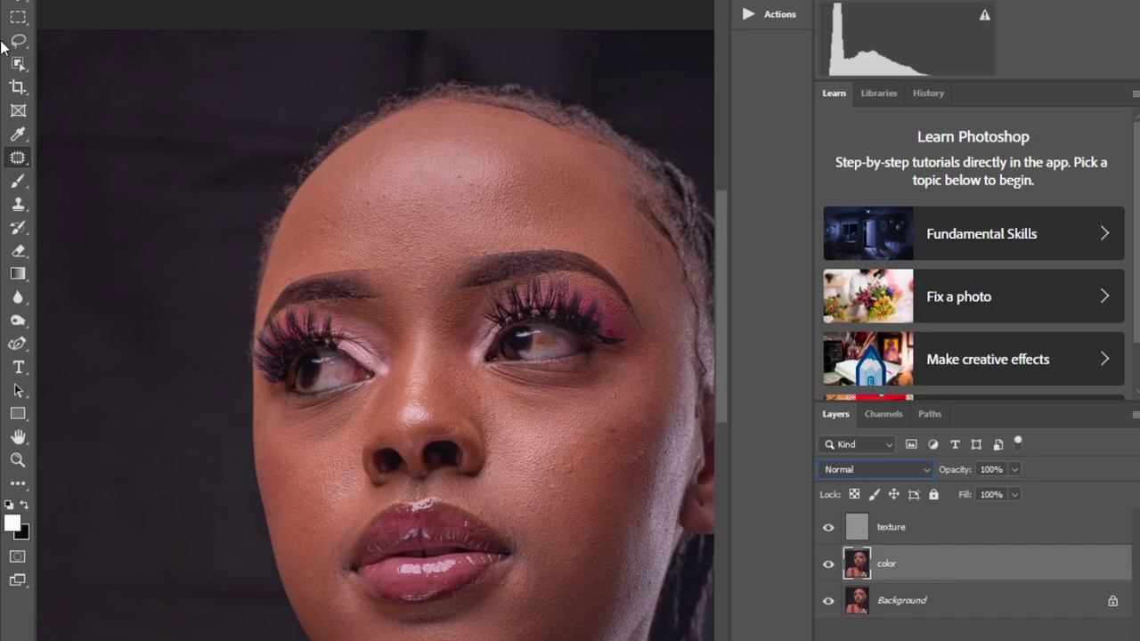
drag(18, 41, 98, 48)
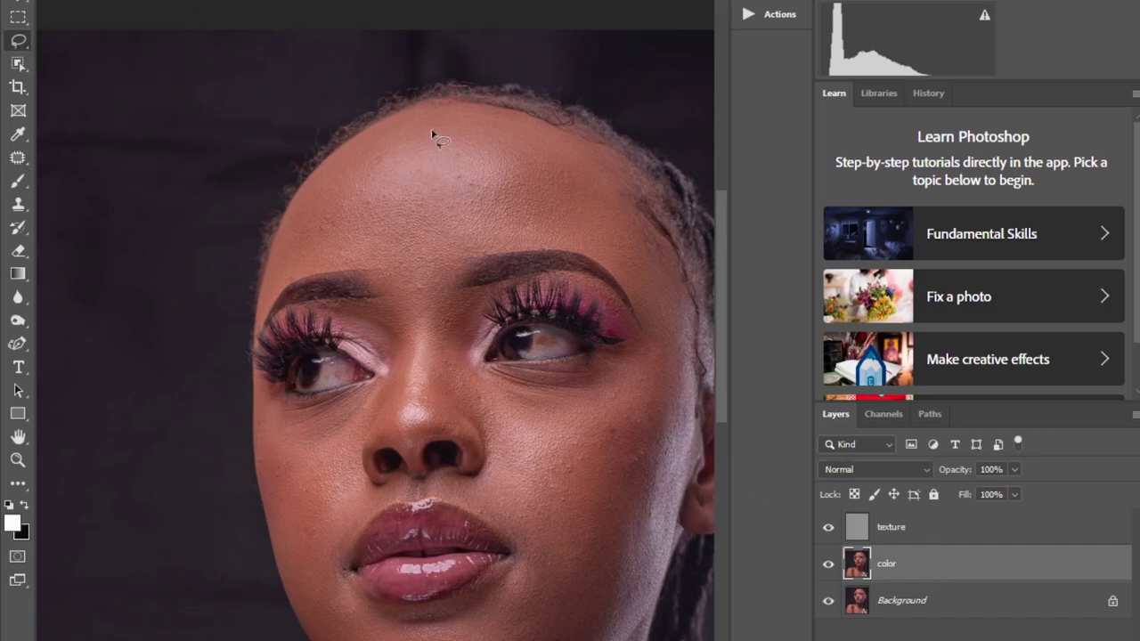
click(904, 533)
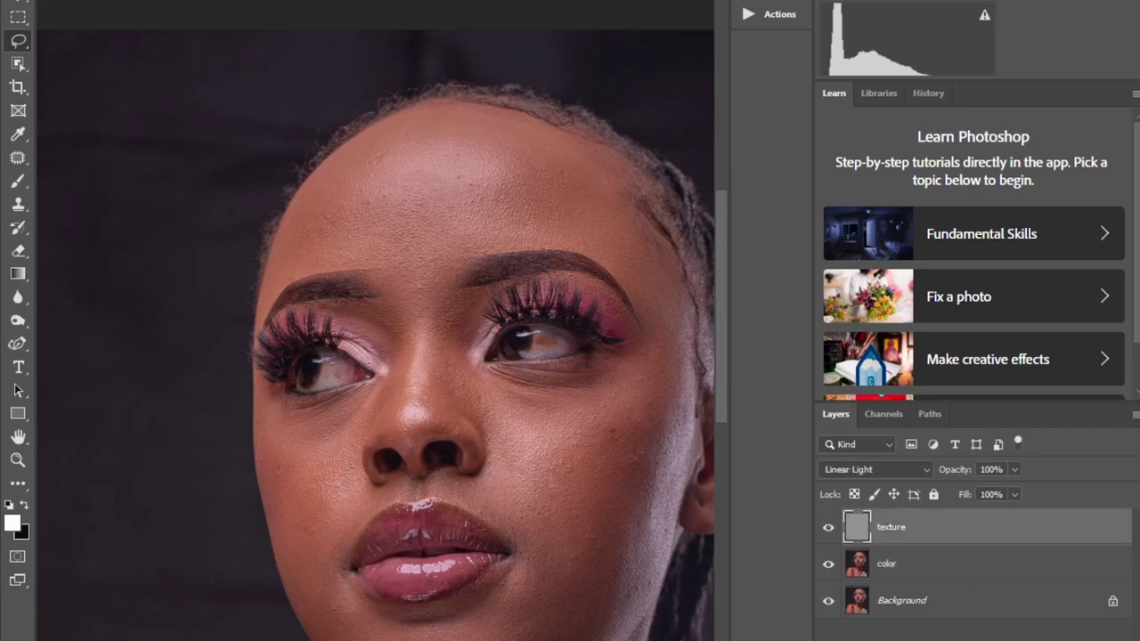
click(994, 639)
click(1051, 633)
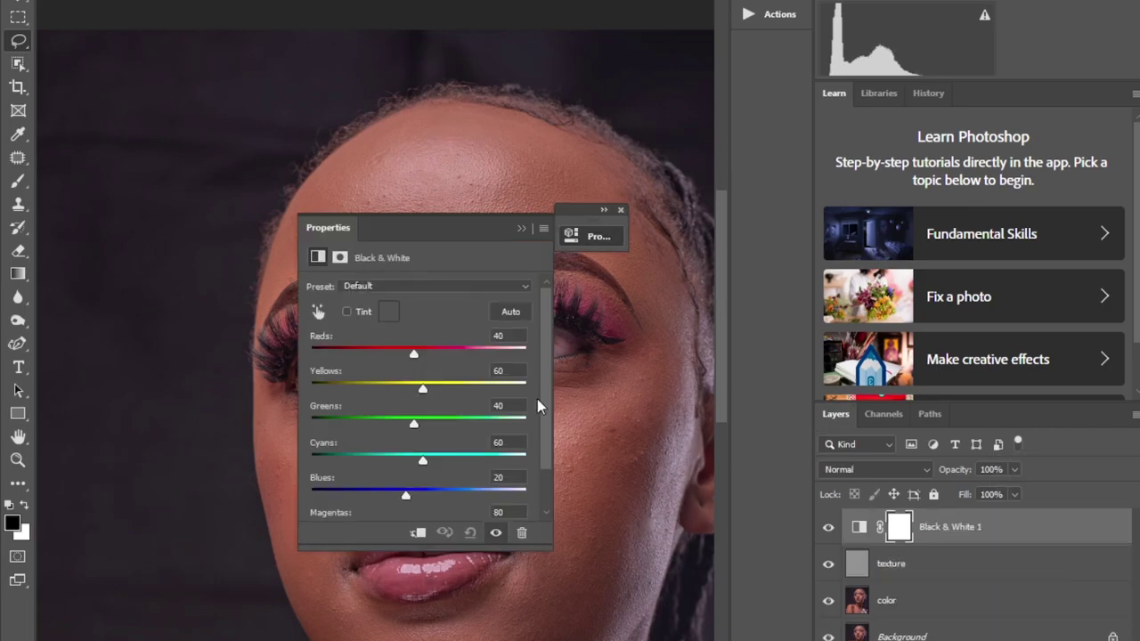
drag(415, 355, 366, 357)
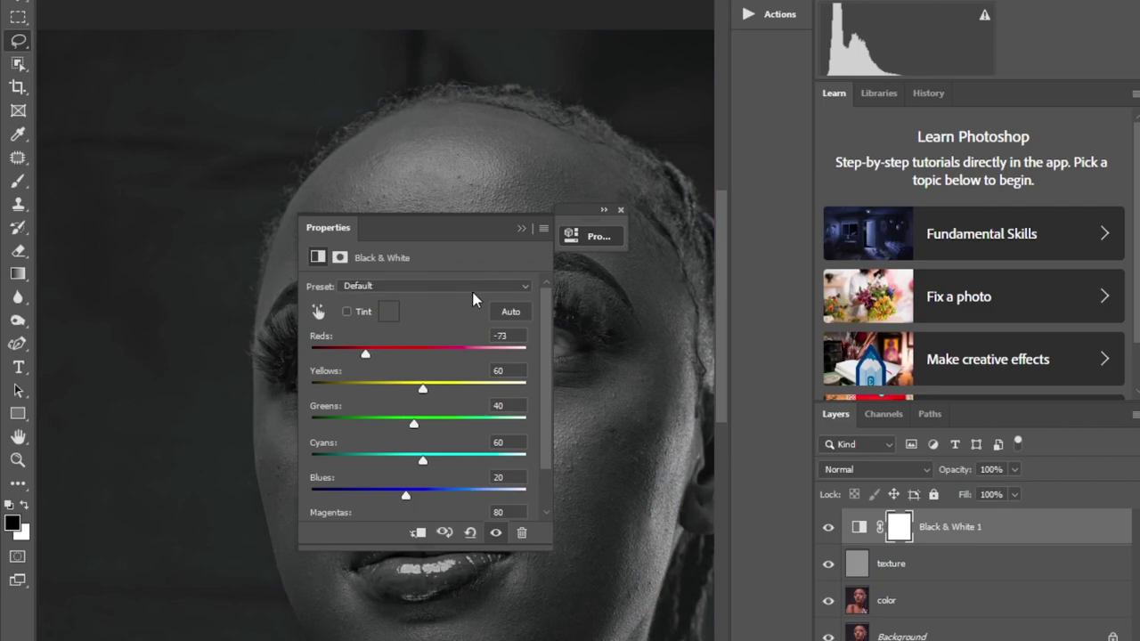
click(621, 211)
- Group the Black & White adjustment, texture and color layers together
ctrl+click(922, 606)
key(x)
ctrl+click(920, 577)
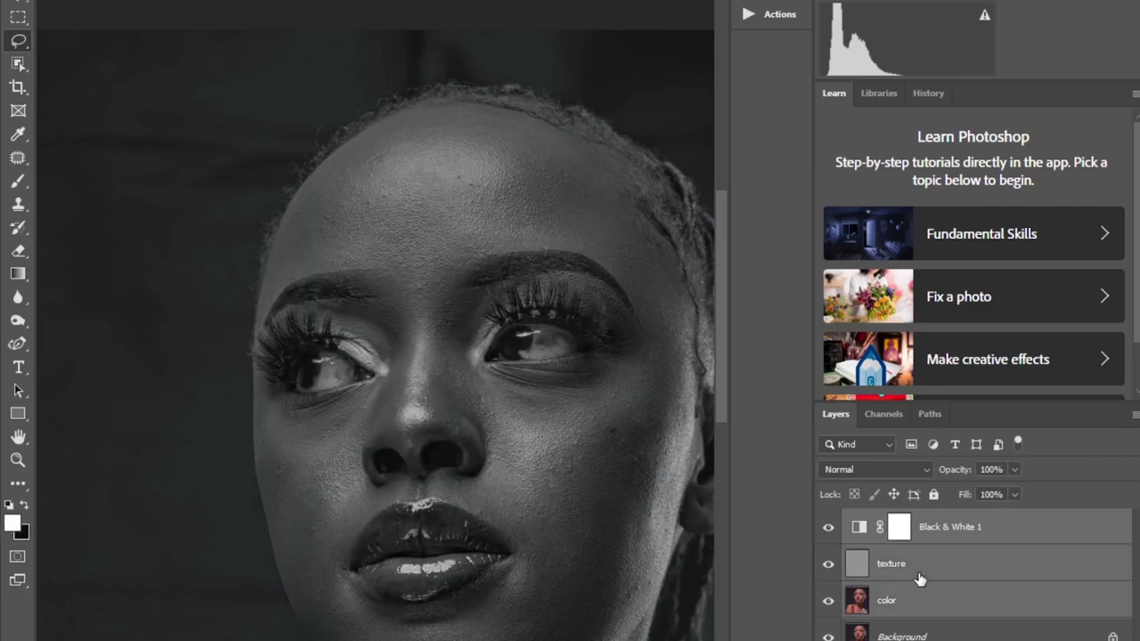
key(ctrl+g)
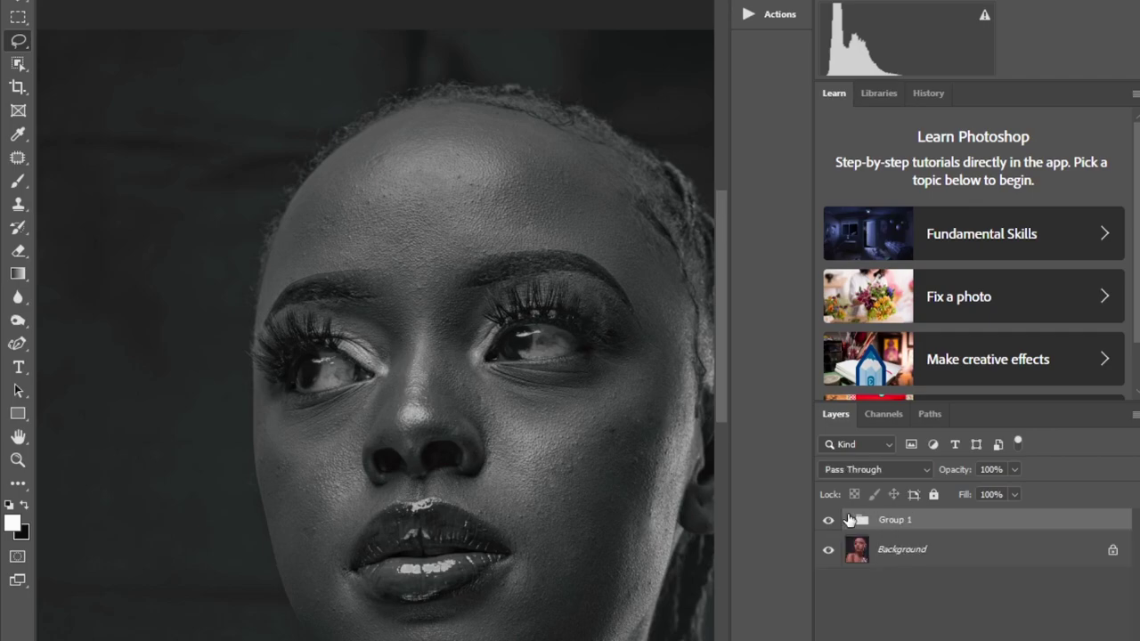
- Toggle the group's visibility to compare the result, leave it shown, and select the color layer inside the expanded group
click(828, 526)
click(829, 525)
click(828, 526)
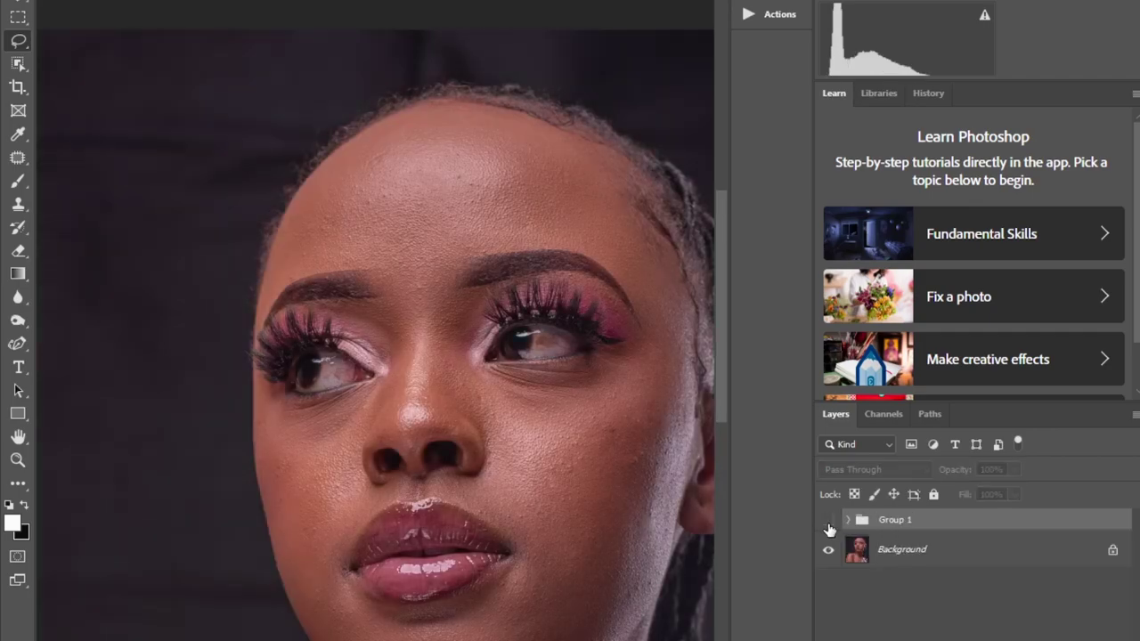
click(828, 522)
click(846, 520)
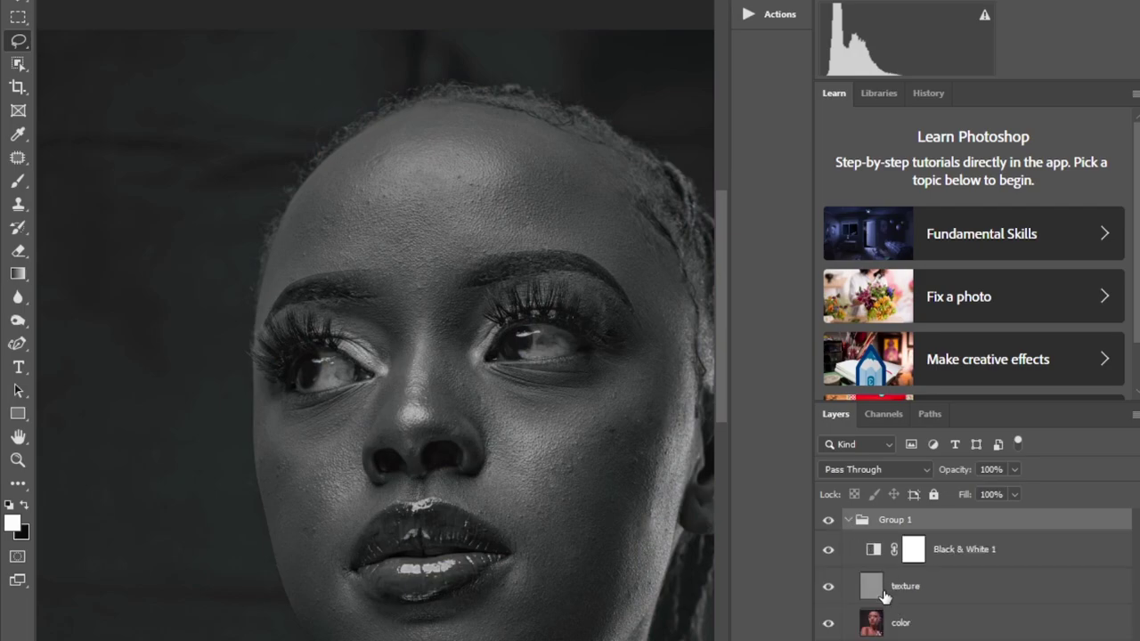
click(918, 628)
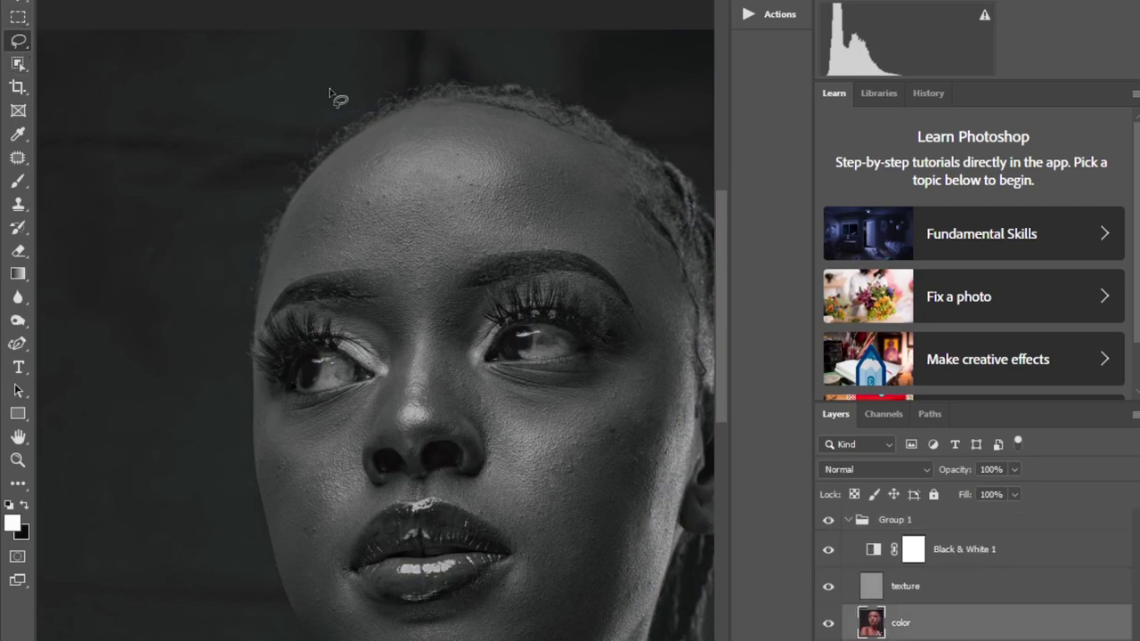
mouse_move(407, 113)
mouse_down()
mouse_move(512, 112)
mouse_move(596, 157)
mouse_move(634, 193)
mouse_move(639, 222)
mouse_move(625, 249)
mouse_move(574, 255)
mouse_up()
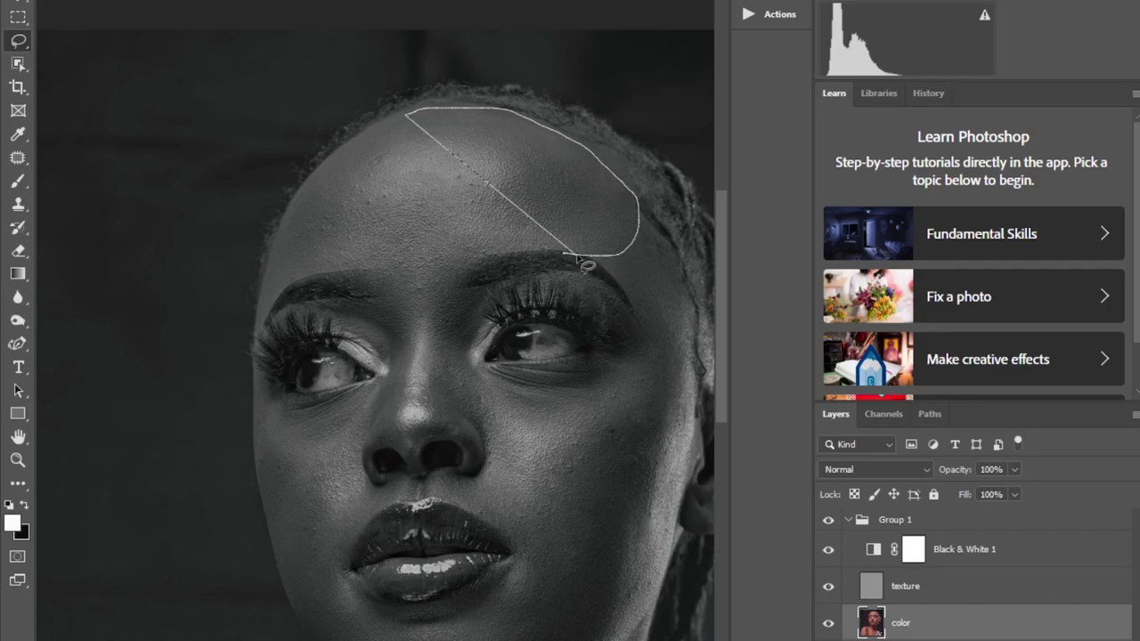
key(ctrl+d)
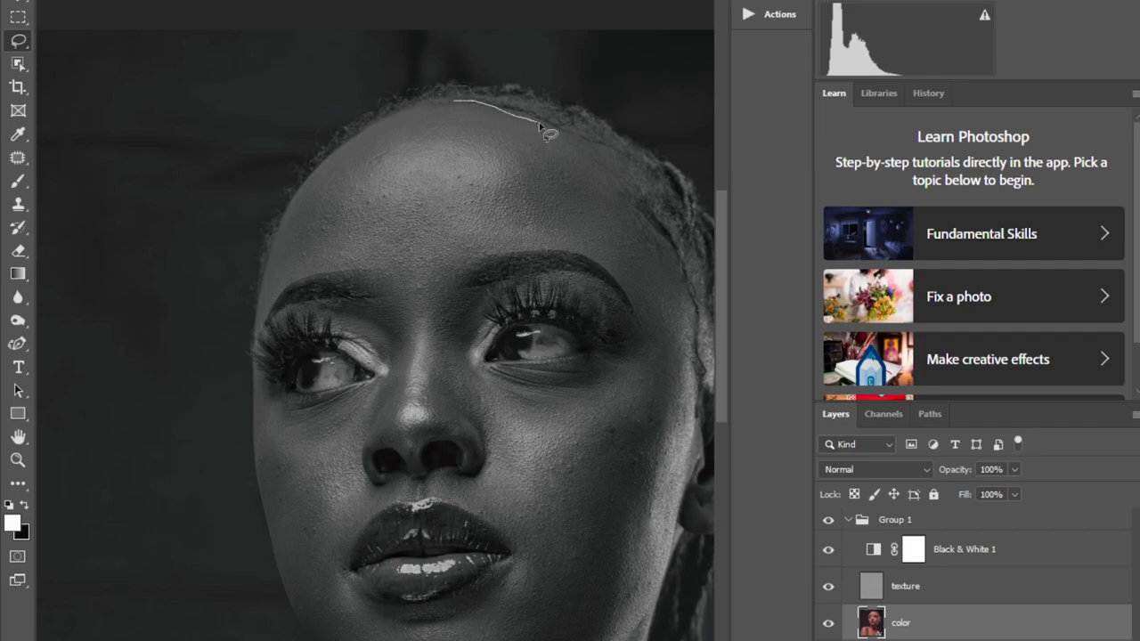
mouse_move(539, 126)
mouse_down()
mouse_move(602, 156)
mouse_move(627, 190)
mouse_move(615, 241)
mouse_up()
key(ctrl+d)
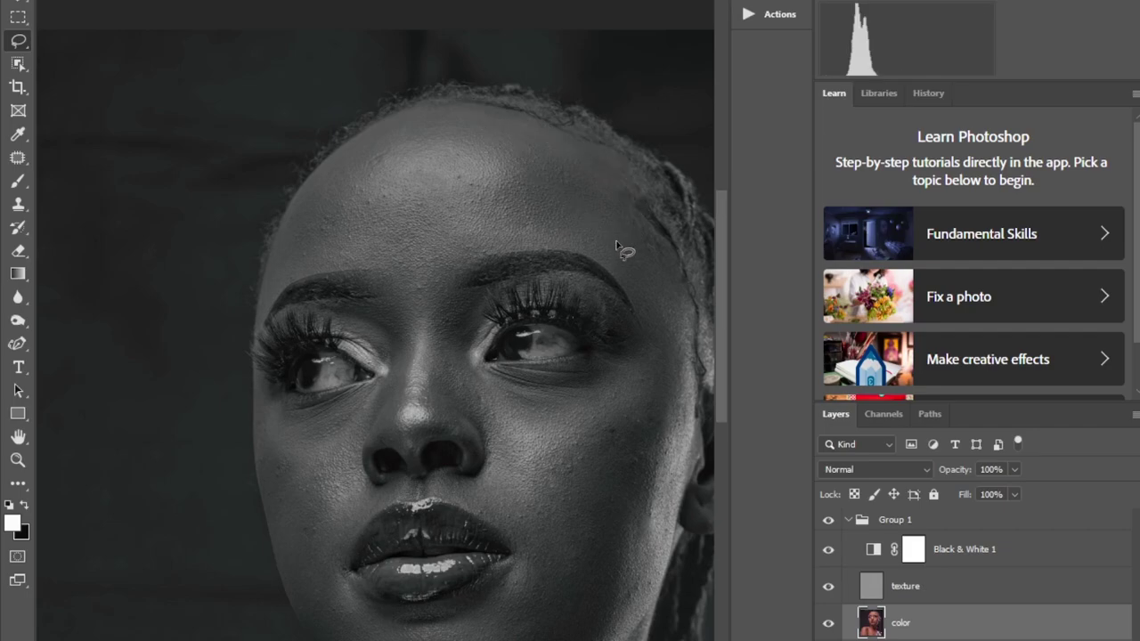
mouse_move(538, 115)
mouse_down()
mouse_move(624, 183)
mouse_move(684, 275)
mouse_move(692, 307)
mouse_move(660, 336)
mouse_up()
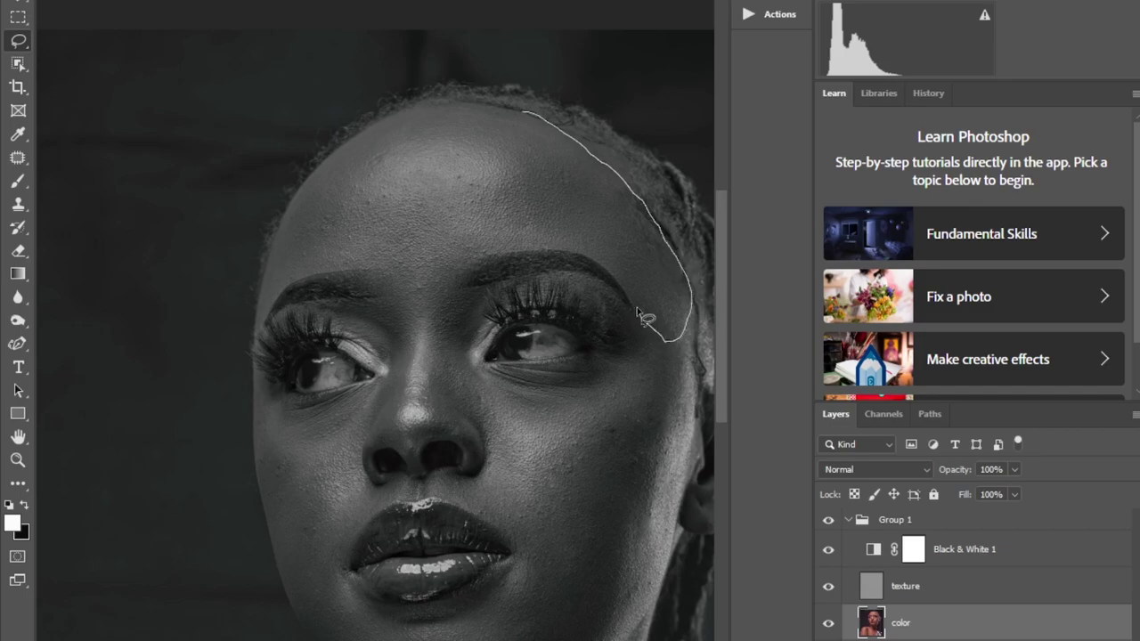
drag(608, 267, 577, 258)
mouse_move(500, 249)
mouse_down()
mouse_move(418, 268)
mouse_move(280, 265)
mouse_move(289, 212)
mouse_move(351, 134)
mouse_move(409, 107)
mouse_move(521, 110)
mouse_up()
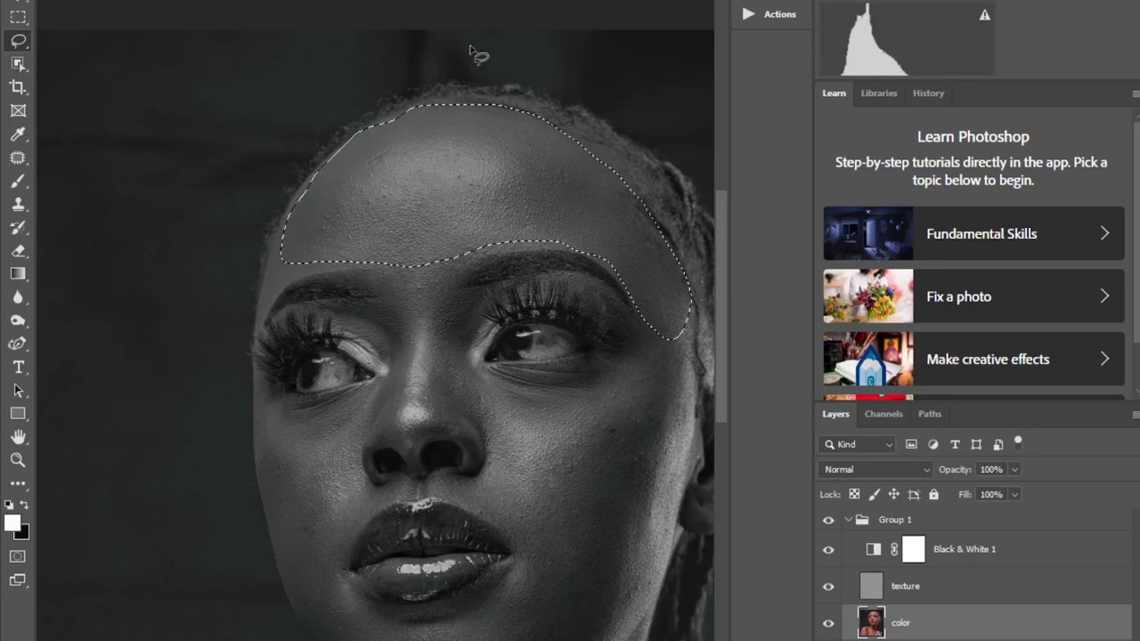
click(245, 1)
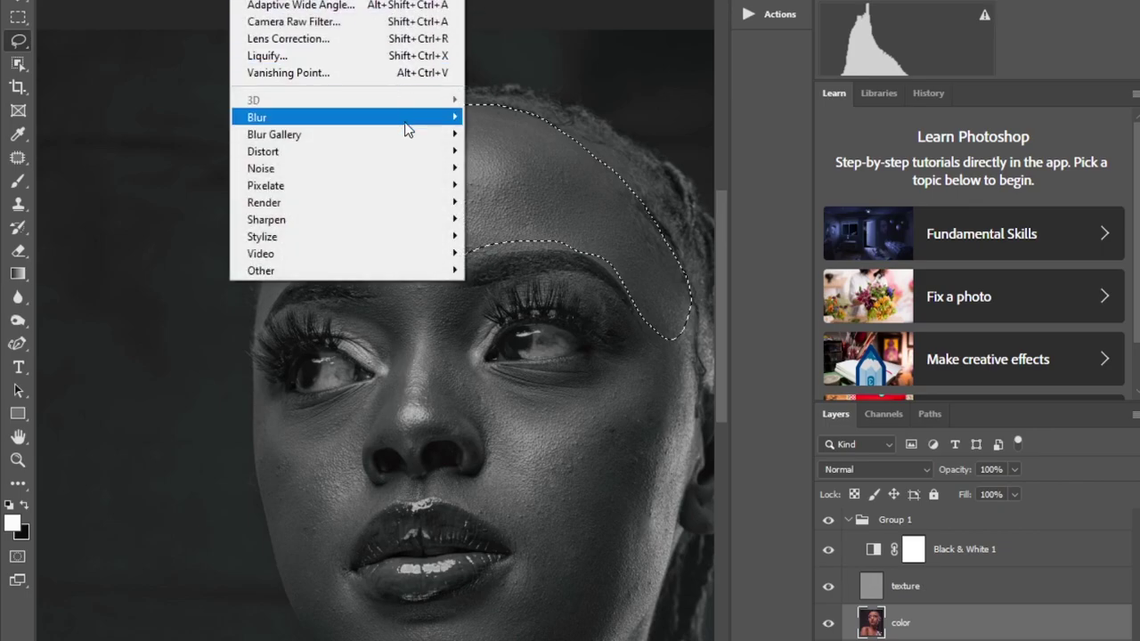
click(521, 173)
key(ctrl+d)
- Outline the whole forehead with the Lasso tool, following the hairline, the temple and the upper edge of both eyebrows
drag(454, 107, 503, 108)
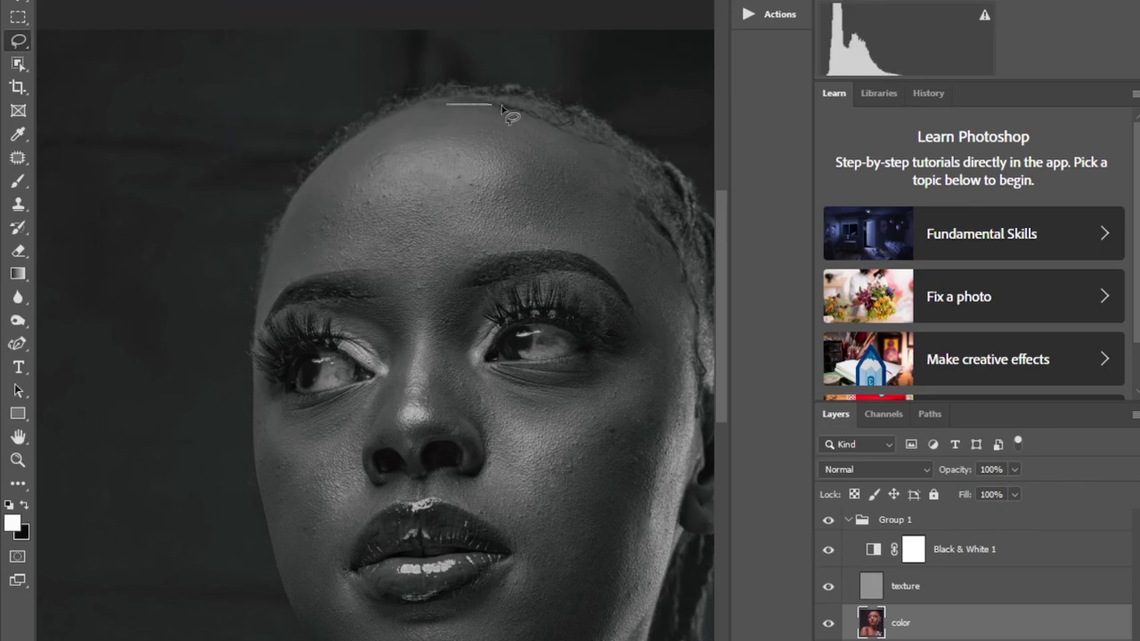
mouse_move(575, 132)
mouse_down()
mouse_move(621, 171)
mouse_move(666, 239)
mouse_move(692, 305)
mouse_move(657, 334)
mouse_up()
mouse_move(602, 261)
mouse_down()
mouse_move(518, 247)
mouse_move(380, 272)
mouse_move(277, 274)
mouse_up()
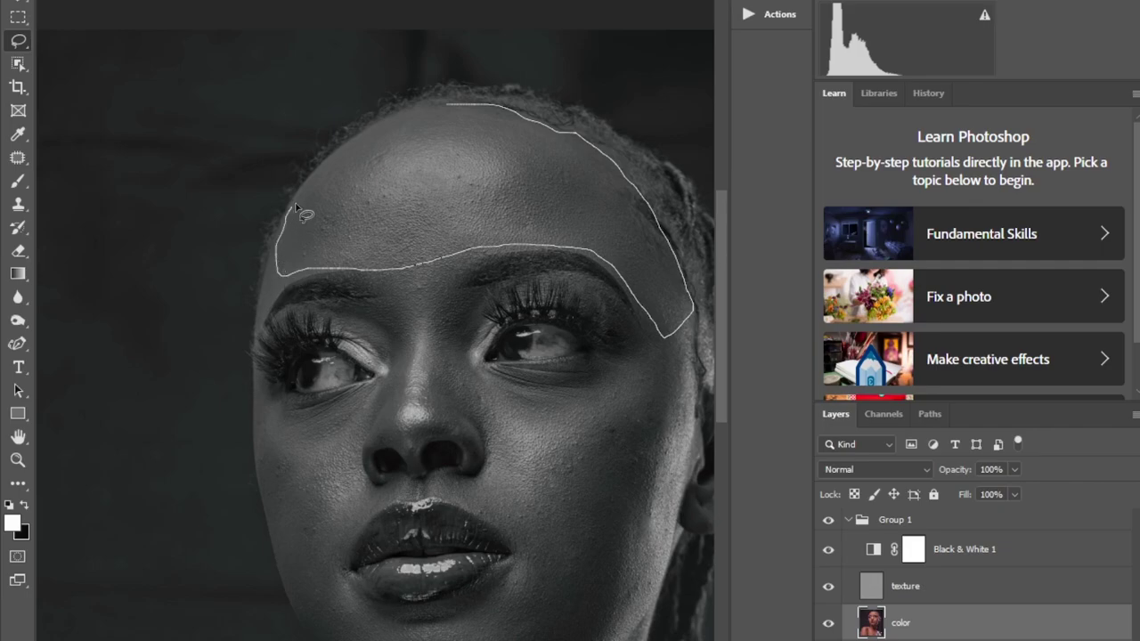
mouse_move(296, 208)
mouse_down()
mouse_move(330, 152)
mouse_move(432, 98)
mouse_up()
- Open Gaussian Blur for the forehead selection and try different radii in the preview, settling on about 33 pixels
click(254, 0)
mouse_move(178, 0)
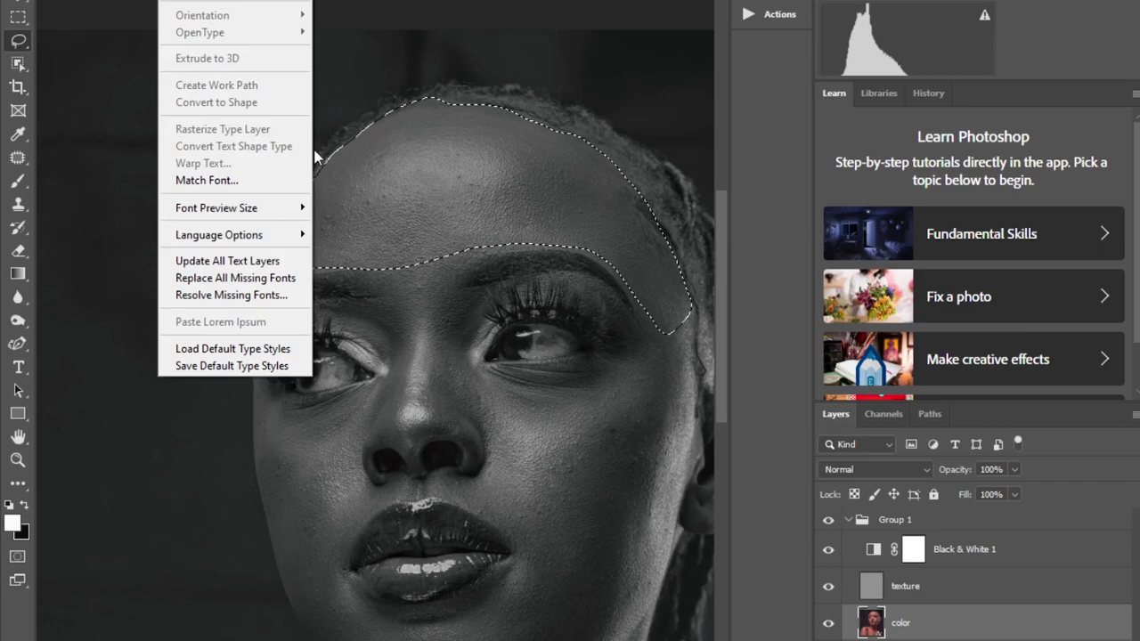
mouse_move(249, 0)
mouse_move(258, 120)
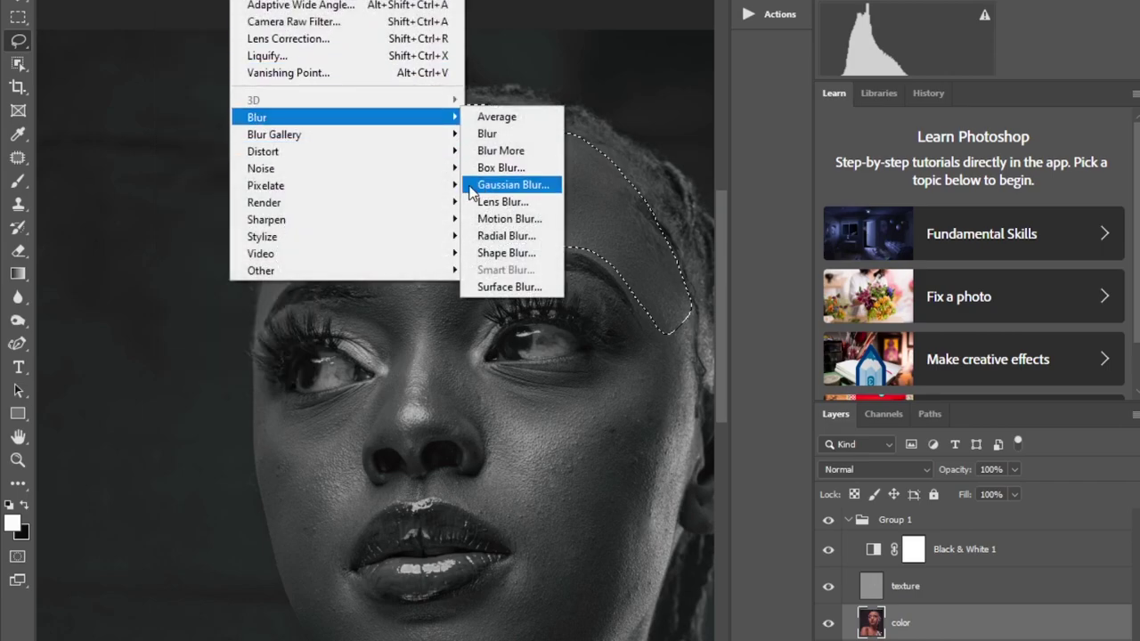
click(472, 187)
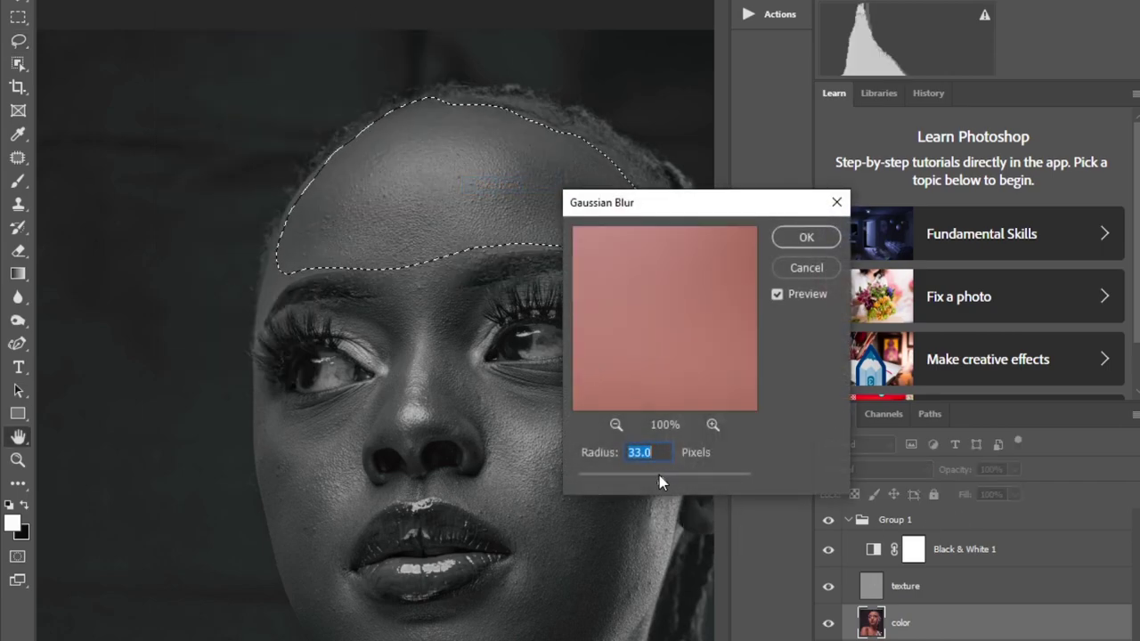
drag(659, 481, 572, 482)
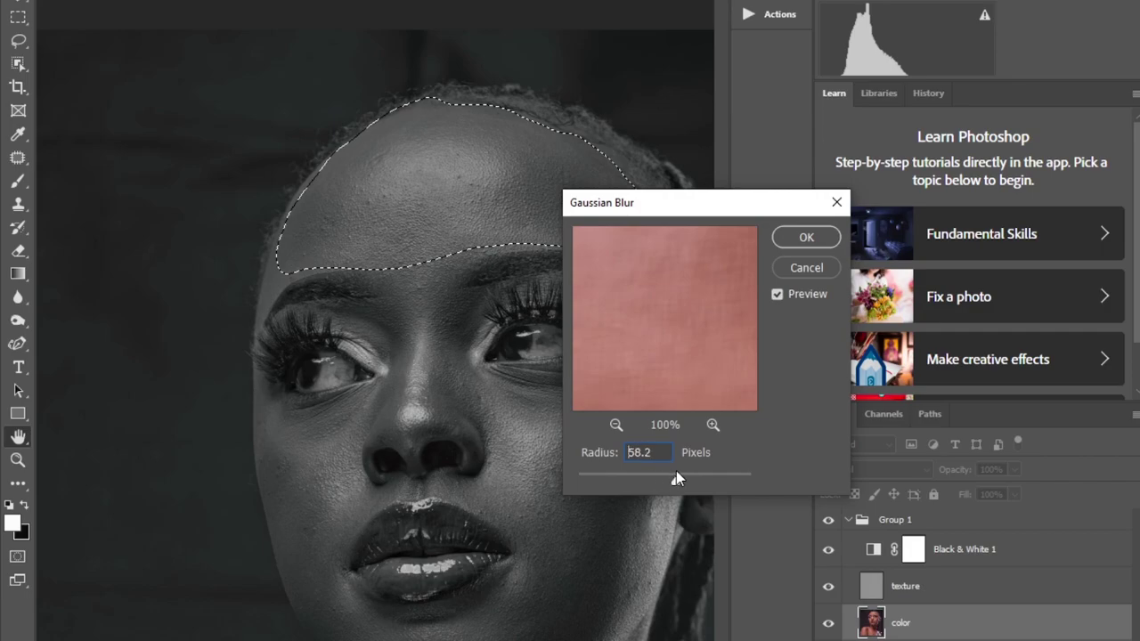
drag(662, 470, 669, 486)
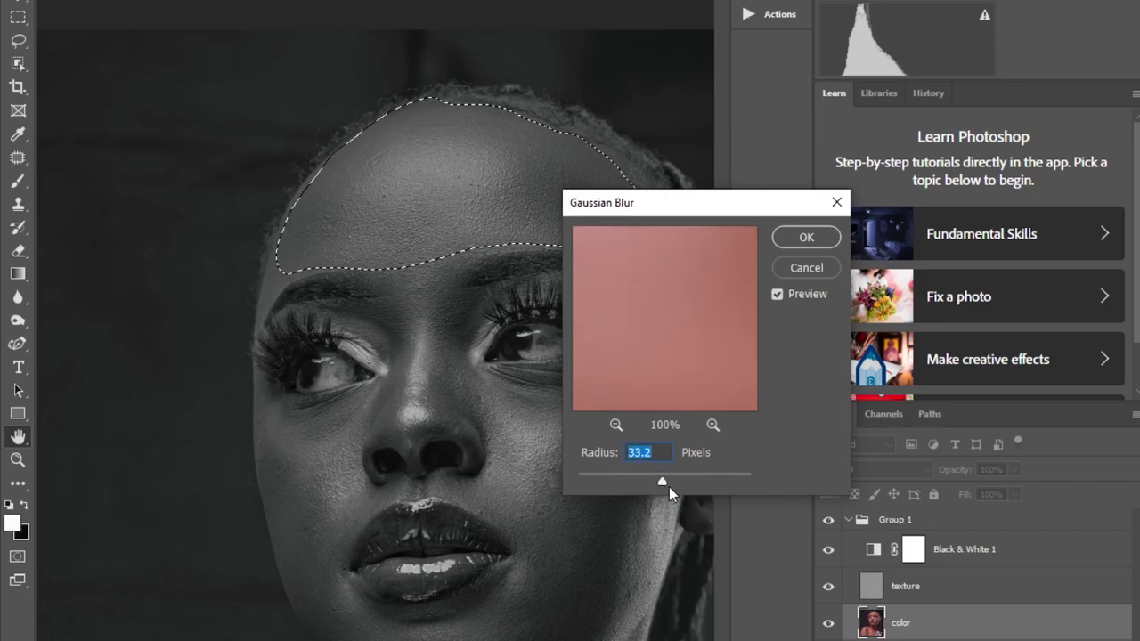
- Set the Gaussian Blur radius to 33 pixels, apply it to the forehead and deselect
click(653, 452)
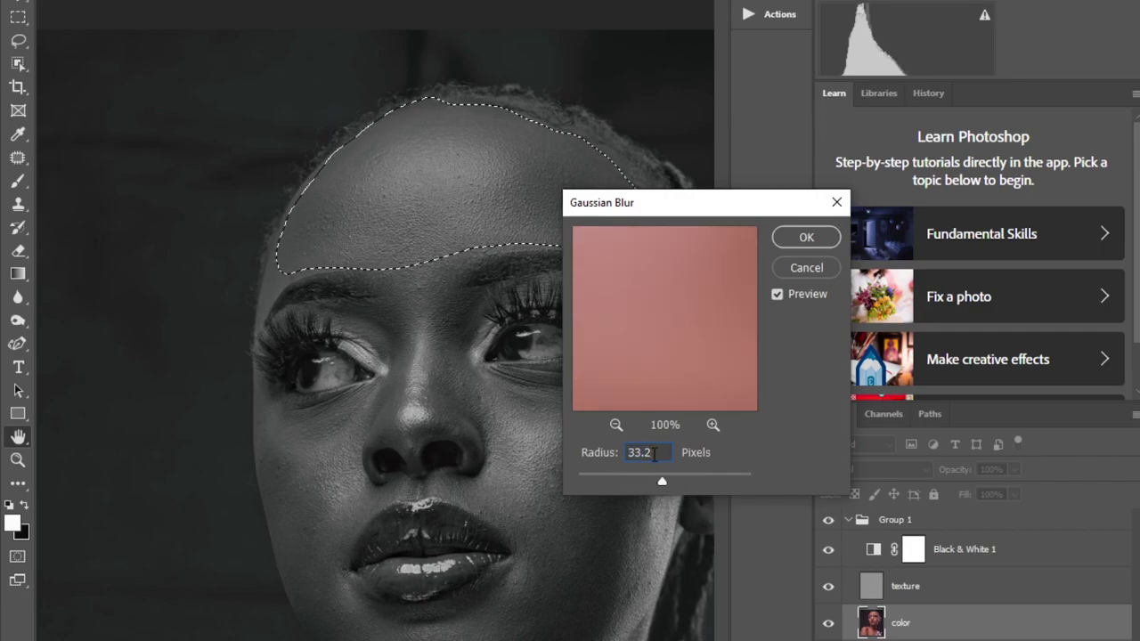
key(BackSpace)
key(BackSpace)
key(BackSpace)
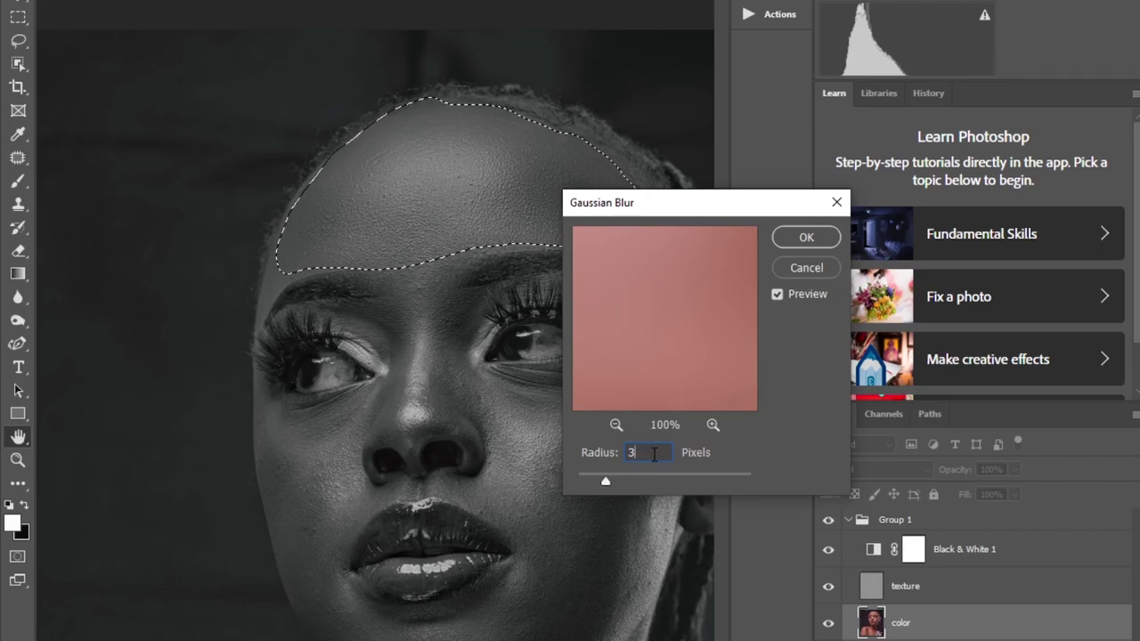
text(3)
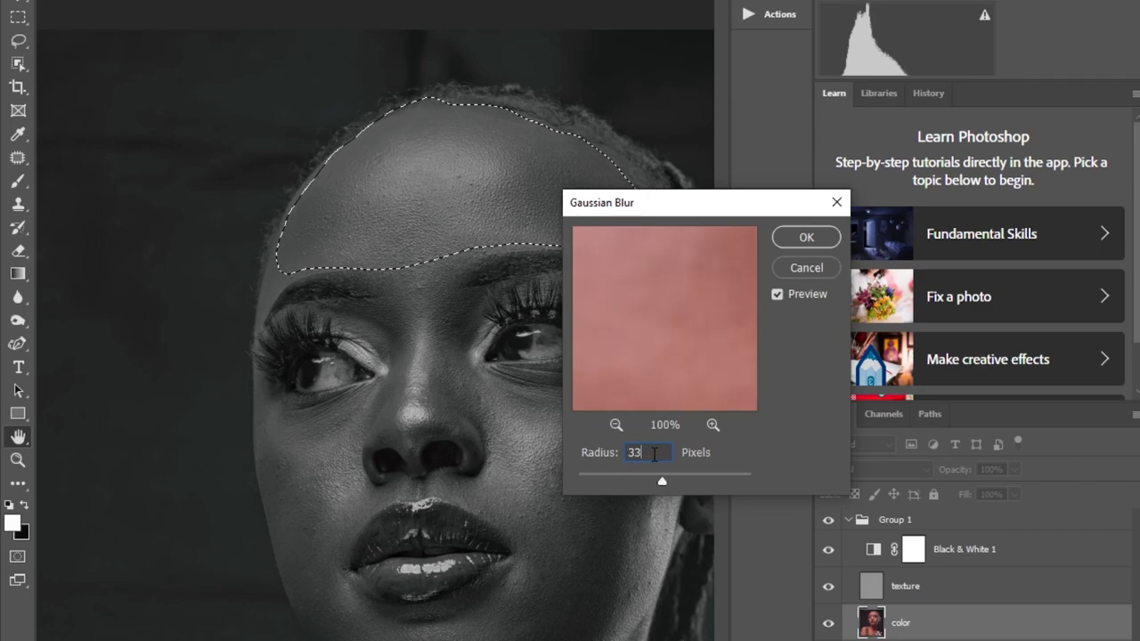
click(800, 242)
key(l)
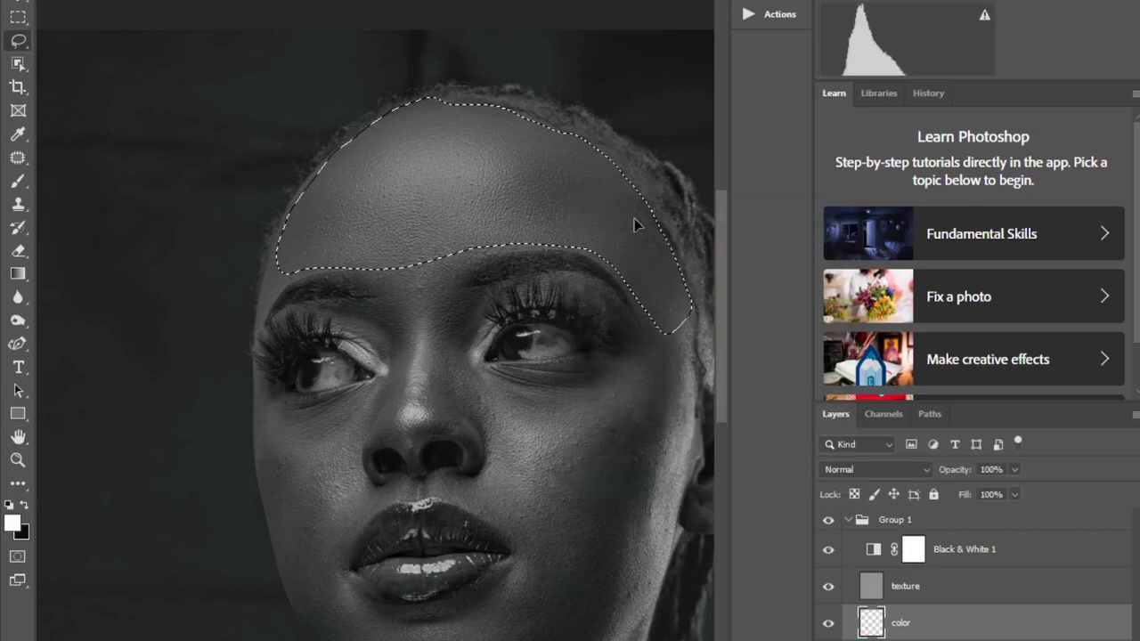
key(ctrl+d)
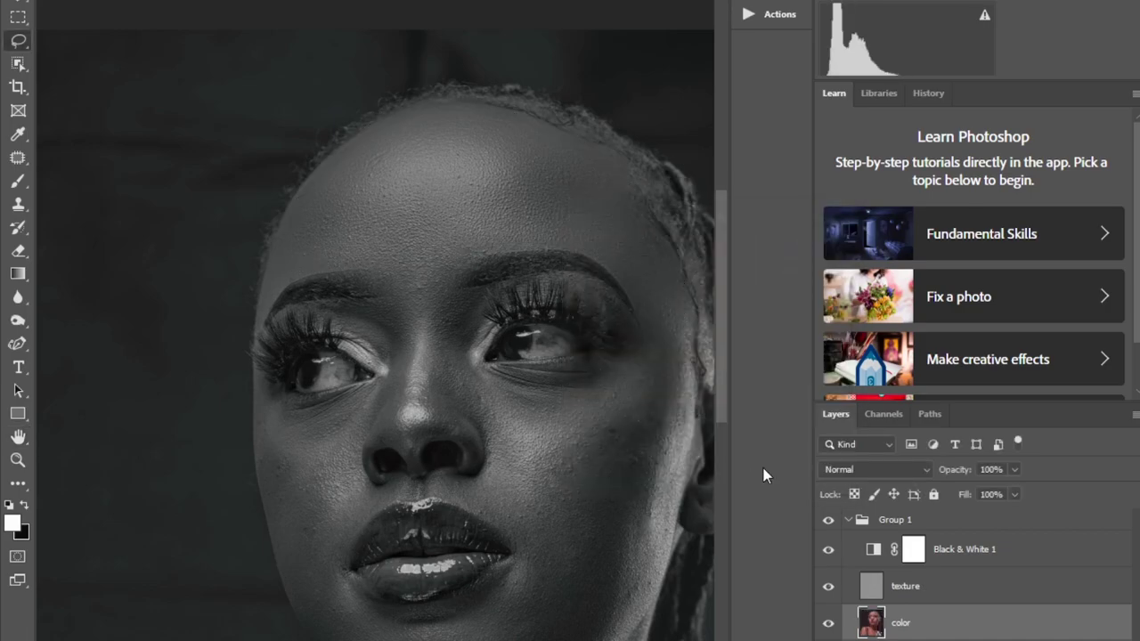
- Check the forehead in color without the Black & White adjustment, show it again, and lasso the larger cheek from under the eye to the jaw
click(828, 550)
click(828, 550)
mouse_move(654, 281)
mouse_down()
mouse_move(652, 349)
mouse_move(636, 374)
mouse_move(545, 406)
mouse_move(574, 408)
mouse_up()
mouse_move(659, 295)
mouse_down()
mouse_move(622, 366)
mouse_move(569, 393)
mouse_move(524, 390)
mouse_up()
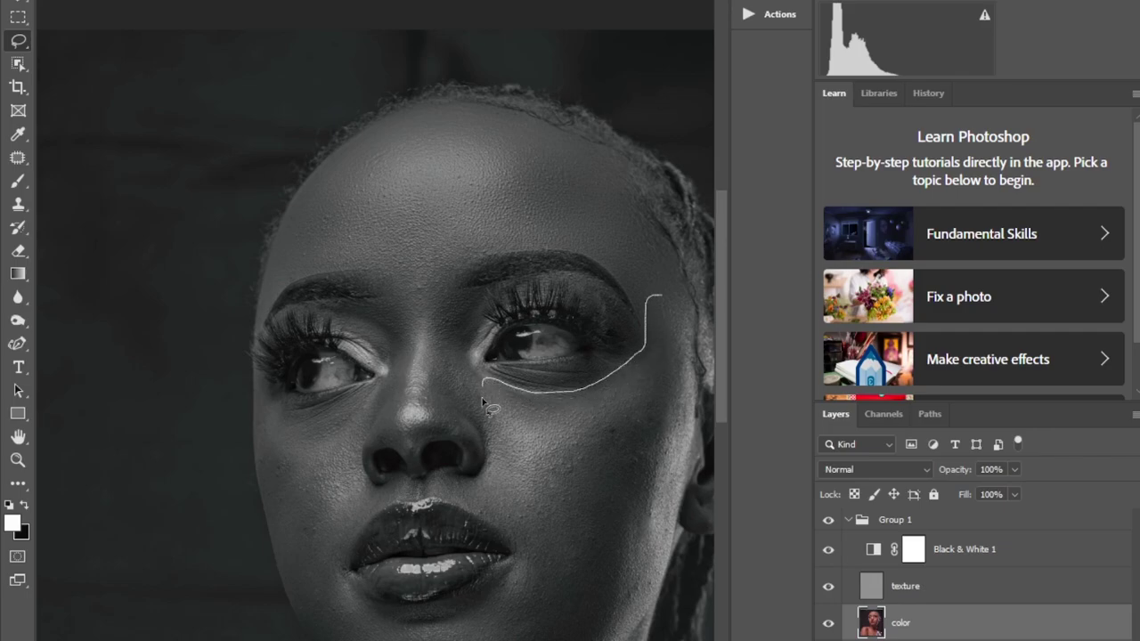
drag(507, 499, 560, 613)
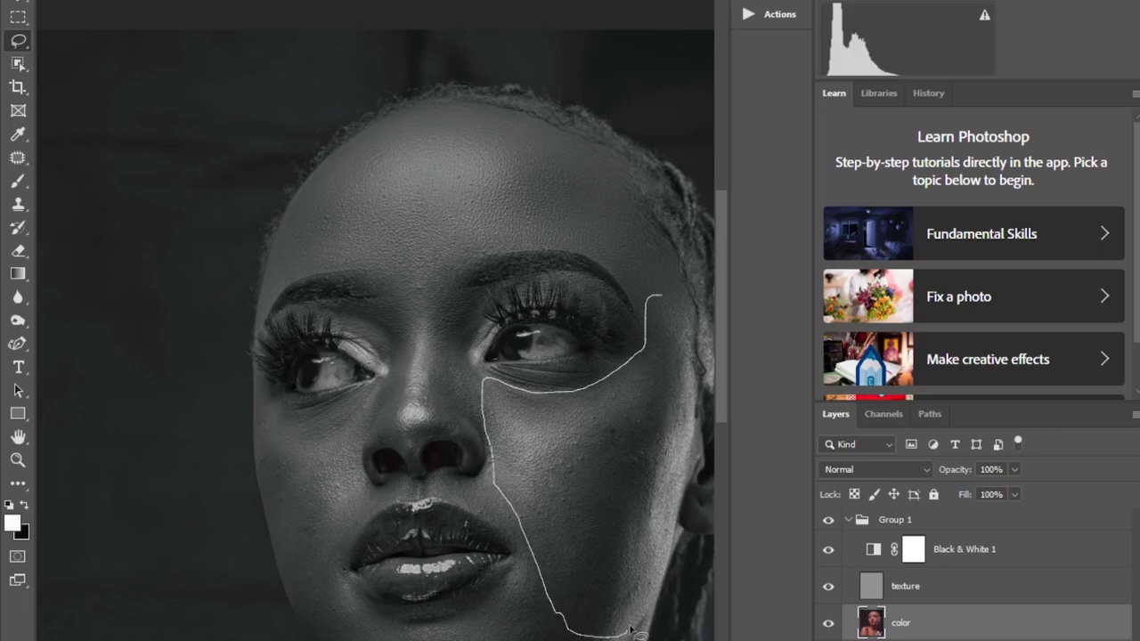
drag(630, 630, 648, 589)
drag(682, 462, 695, 338)
drag(683, 299, 663, 296)
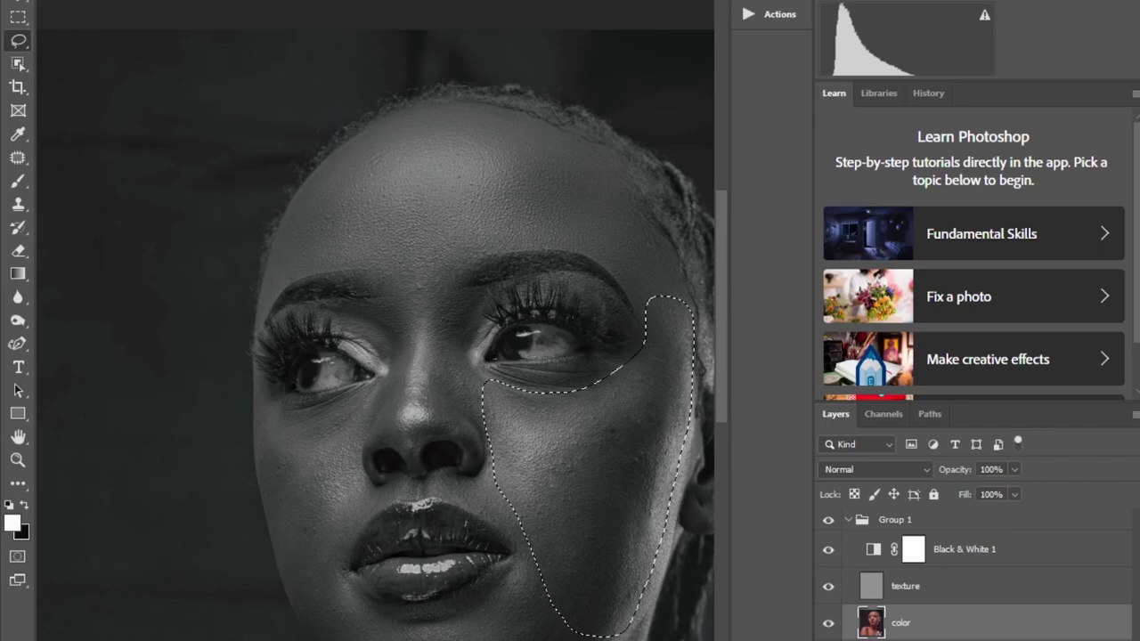
- Apply a 33-pixel Gaussian Blur to the larger cheek selection and deselect
click(249, 1)
mouse_move(274, 121)
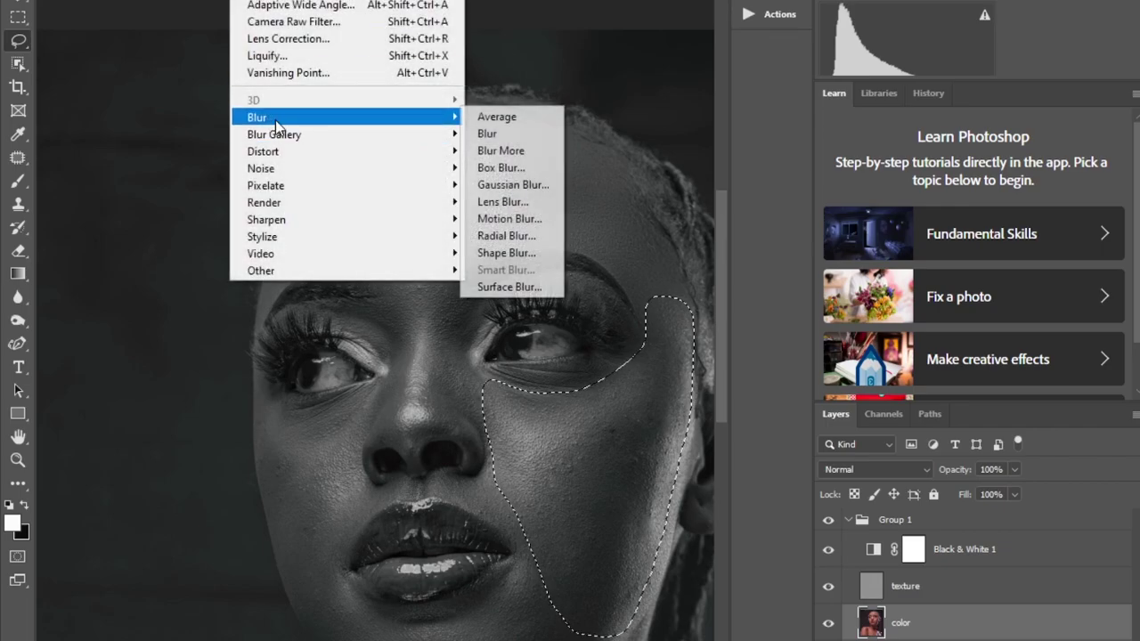
click(507, 184)
click(806, 237)
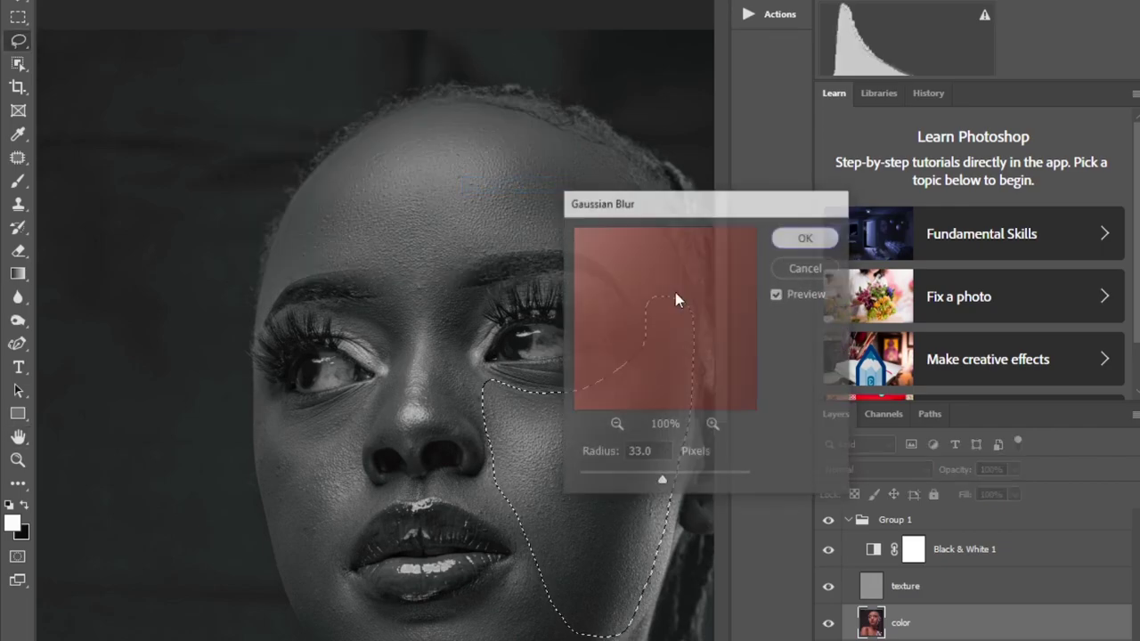
key(ctrl+d)
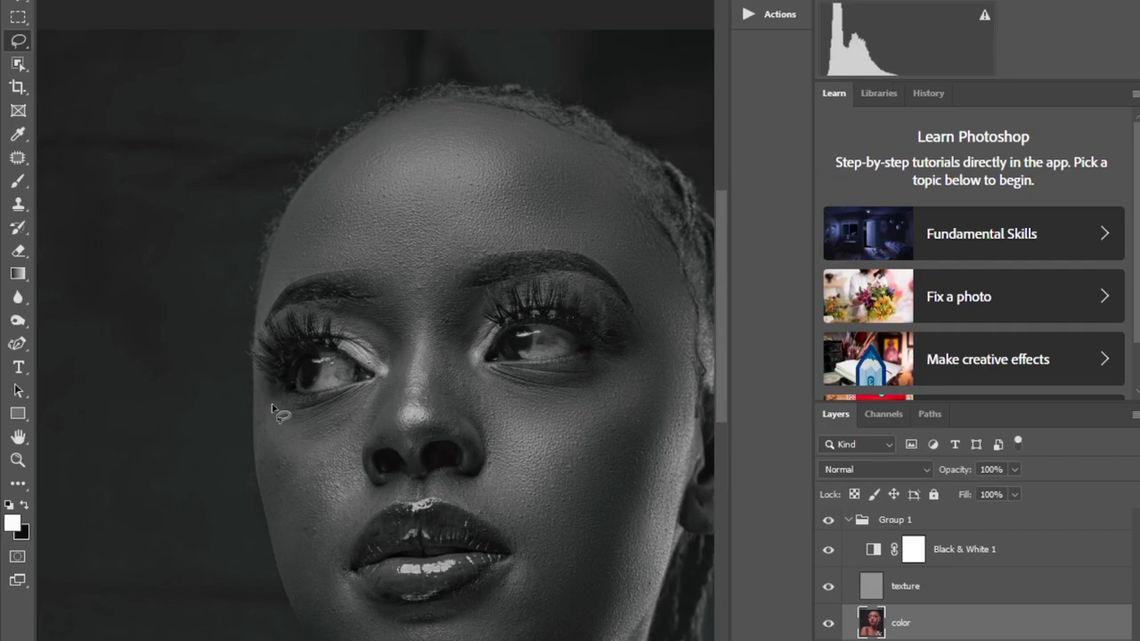
- Lasso the narrower cheek between the under-eye, nose and mouth corner, and apply a 33-pixel Gaussian Blur to it
mouse_move(292, 413)
mouse_down()
mouse_move(344, 411)
mouse_move(369, 388)
mouse_move(380, 401)
mouse_move(358, 453)
mouse_up()
drag(354, 498, 317, 563)
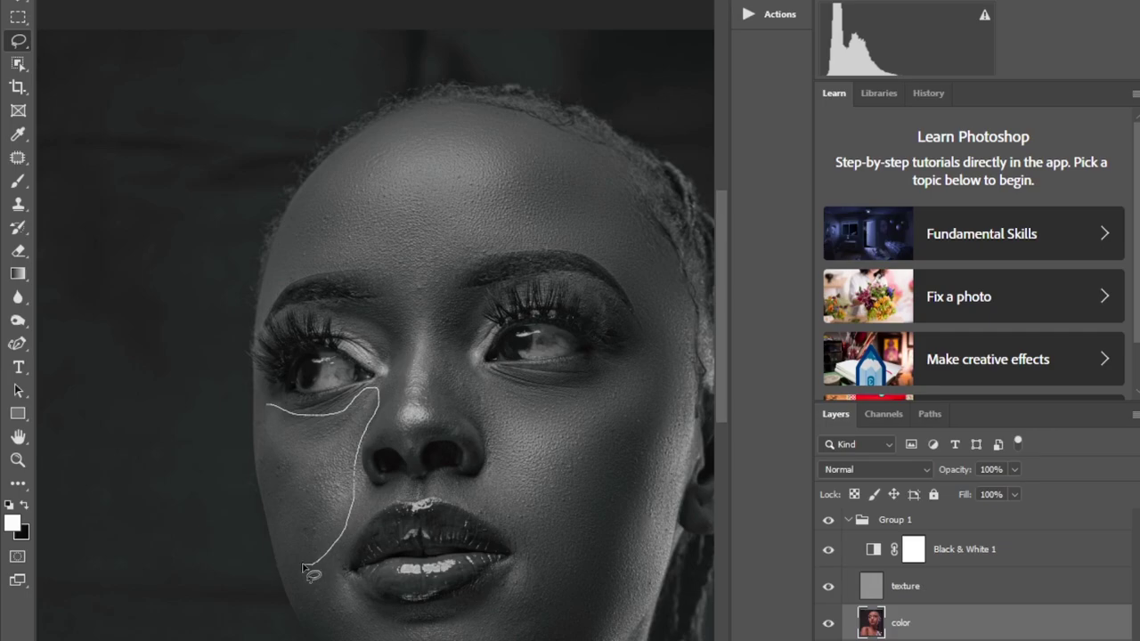
drag(276, 515, 258, 407)
click(249, 0)
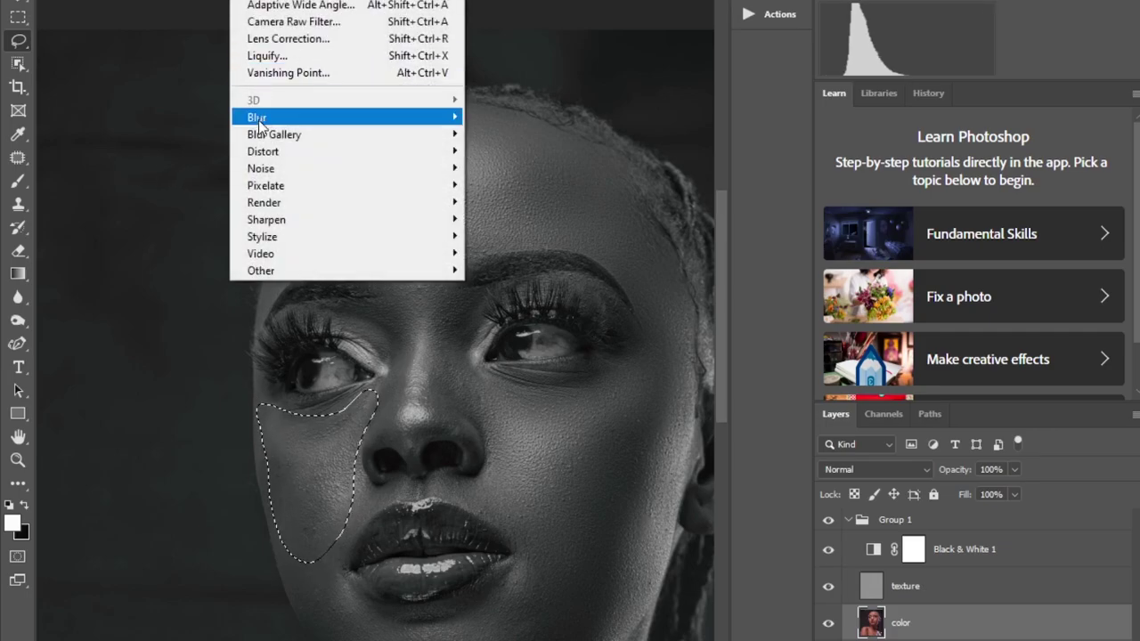
mouse_move(260, 122)
click(504, 187)
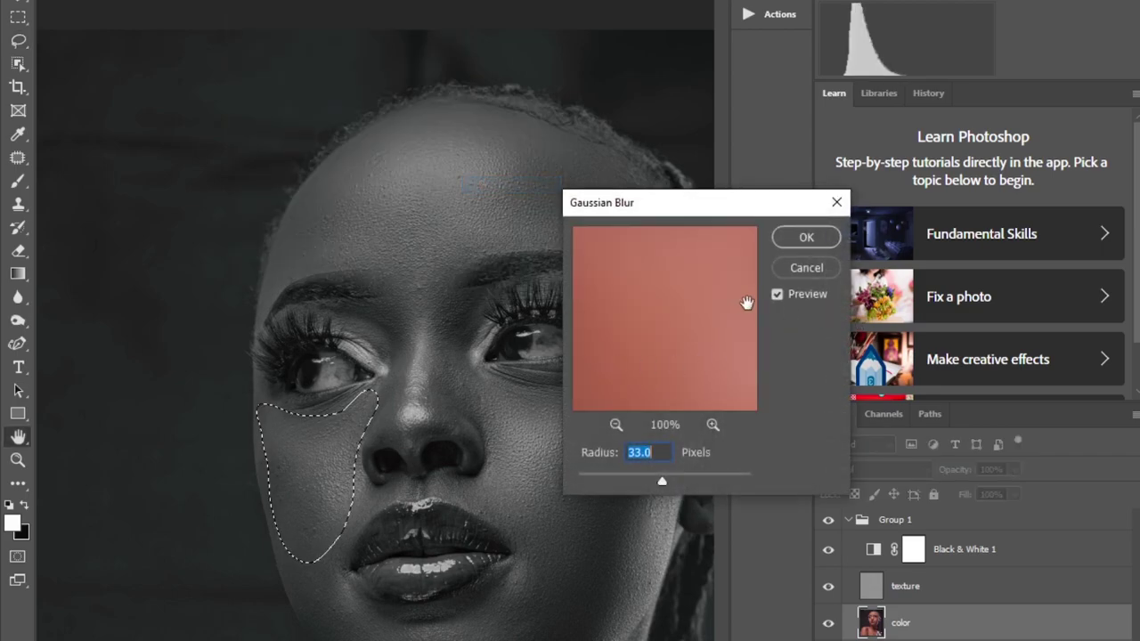
click(804, 237)
- Lasso the chin and jaw area below the lips, blur it with a 33-pixel Gaussian Blur, and deselect
scroll(419, 334, down, 5)
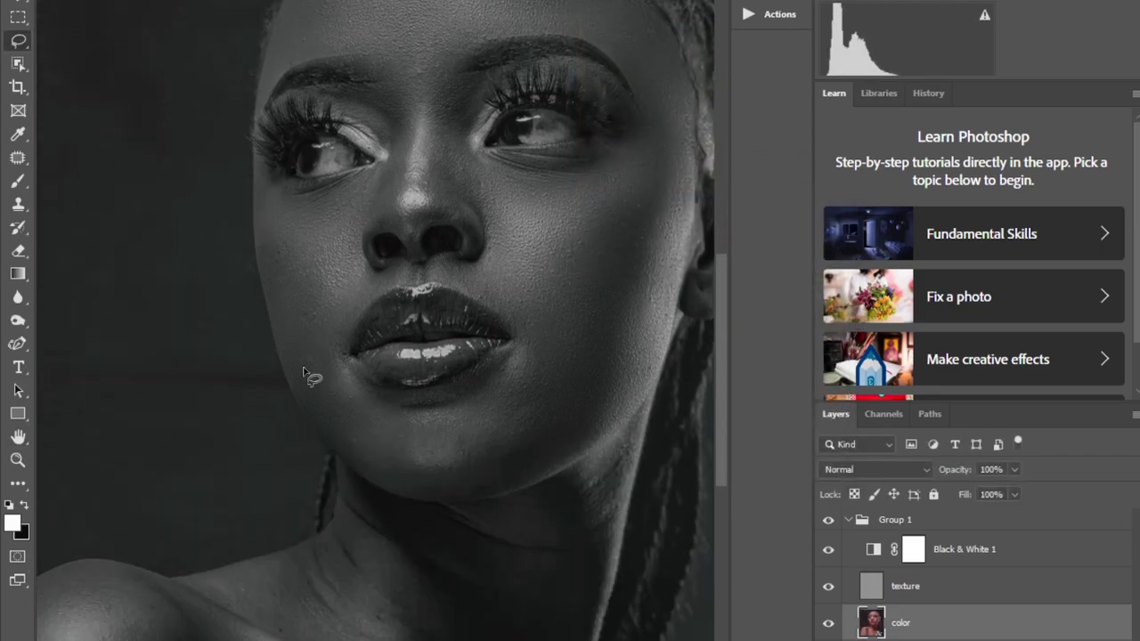
mouse_move(303, 373)
mouse_down()
mouse_move(420, 401)
mouse_move(544, 345)
mouse_move(585, 349)
mouse_move(609, 384)
mouse_move(601, 430)
mouse_move(577, 451)
mouse_move(468, 503)
mouse_move(433, 502)
mouse_move(444, 499)
mouse_move(347, 459)
mouse_move(312, 432)
mouse_move(330, 445)
mouse_move(308, 415)
mouse_up()
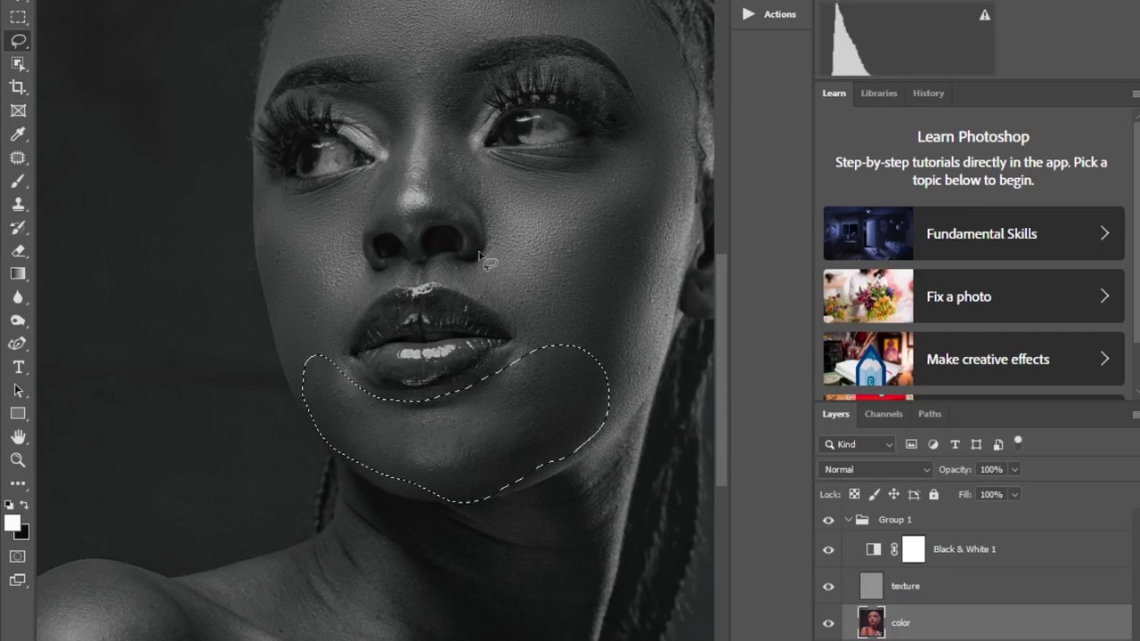
click(247, 0)
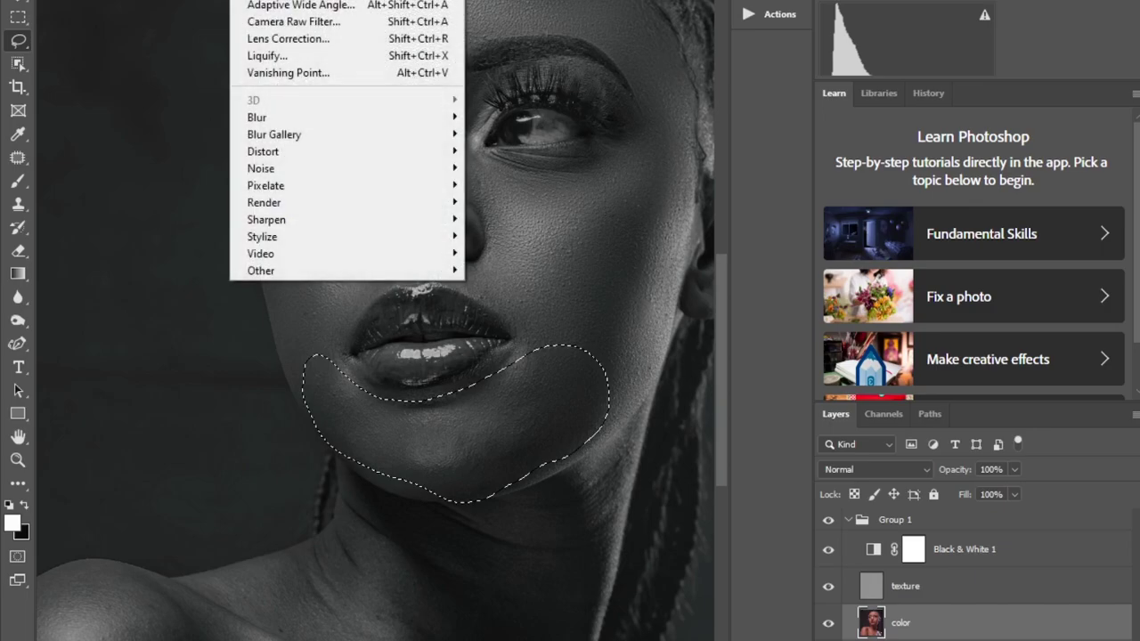
mouse_move(260, 118)
click(512, 185)
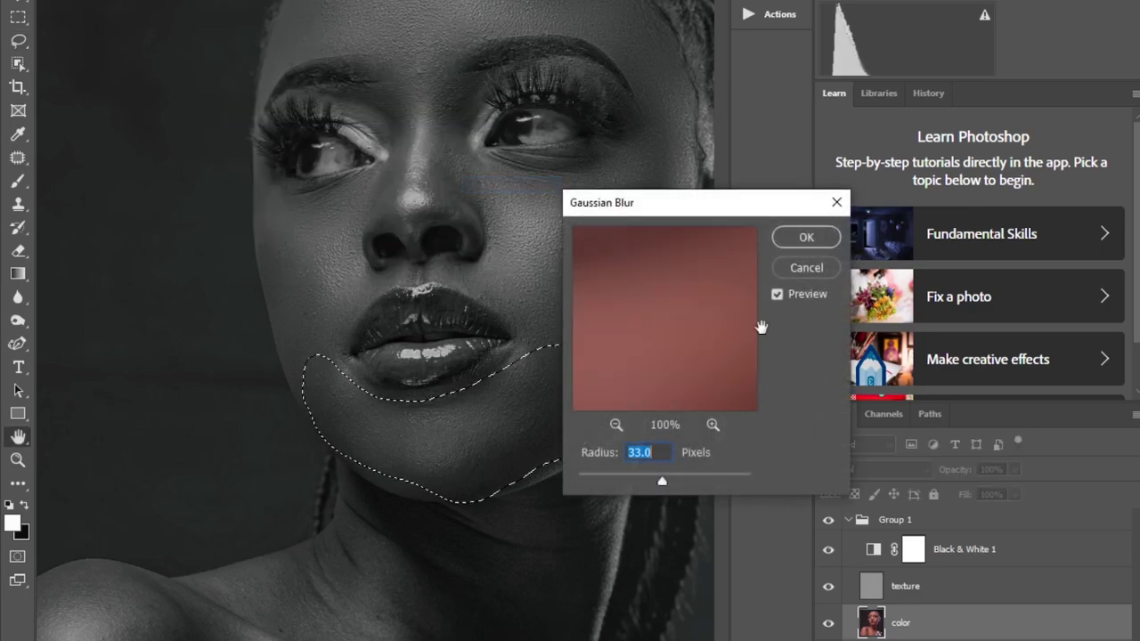
click(804, 238)
key(ctrl+d)
- Switch to the Mixer Brush tool, and hide and restore the Black & White adjustment to check the skin in color
scroll(606, 299, up, 3)
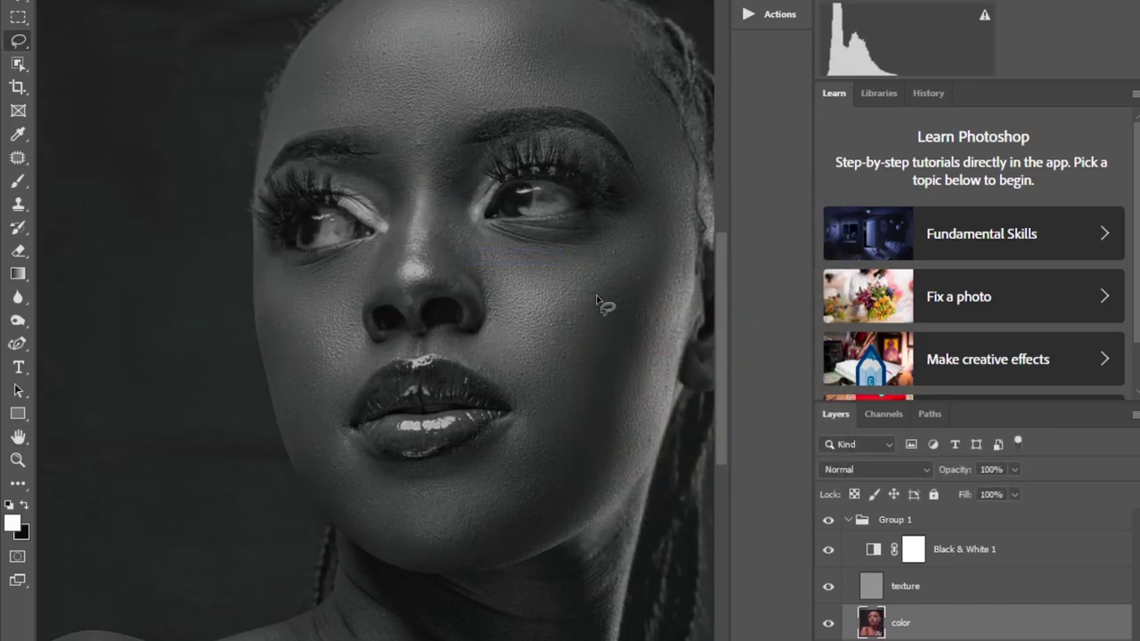
right_click(18, 181)
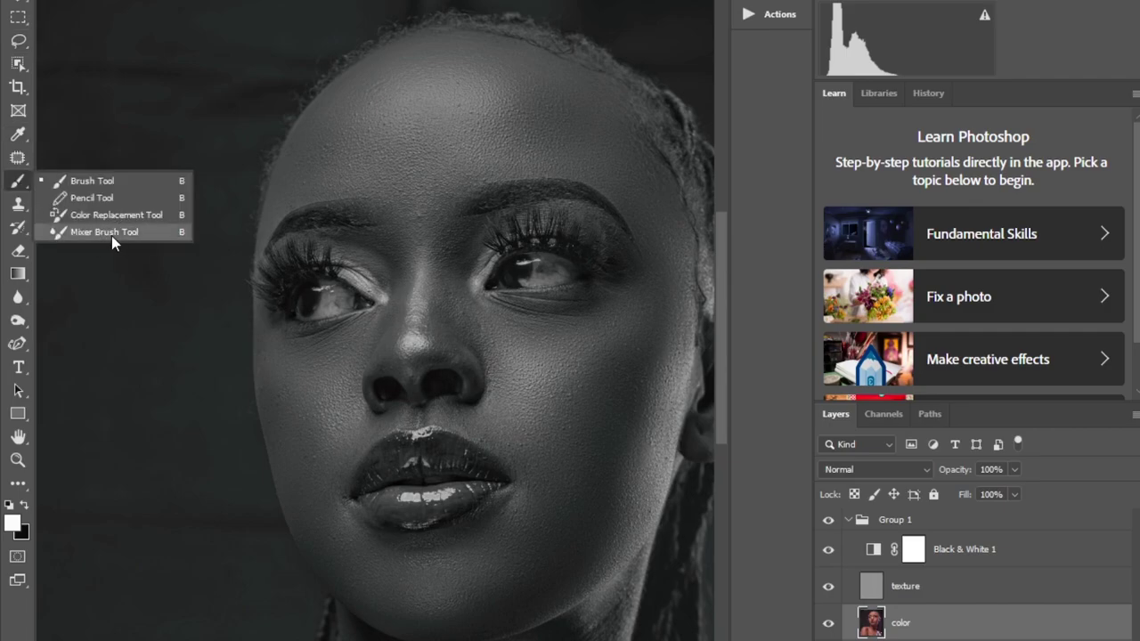
click(130, 231)
click(826, 550)
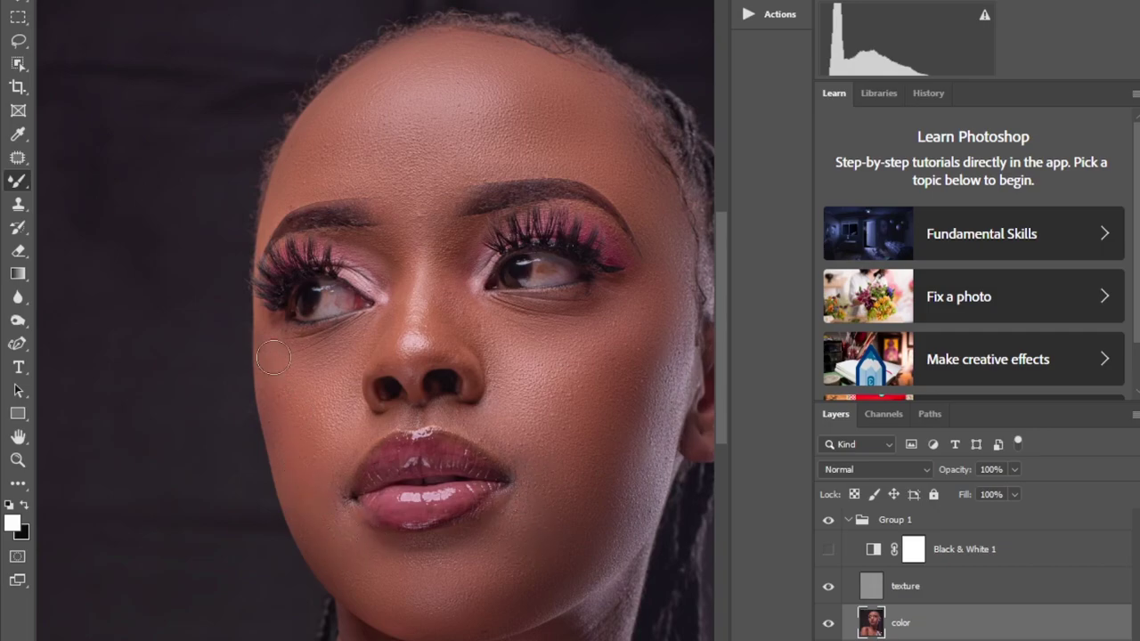
click(827, 550)
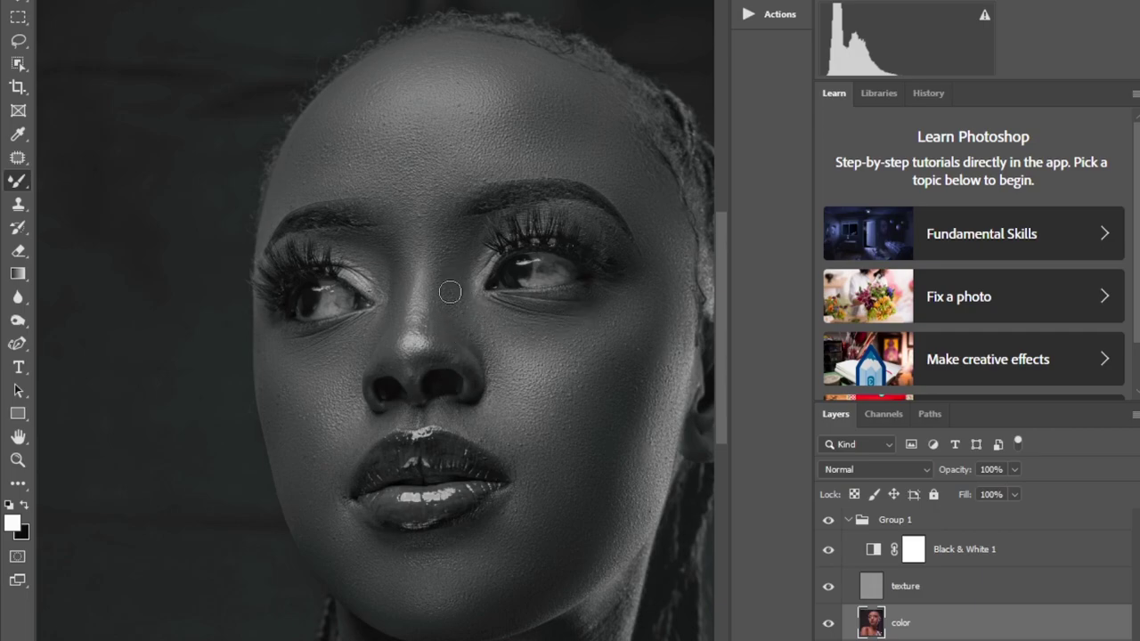
- Blend uneven tones on the face with the Mixer Brush on the color layer, enlarging the brush for the broader skin areas
scroll(406, 308, down, 2)
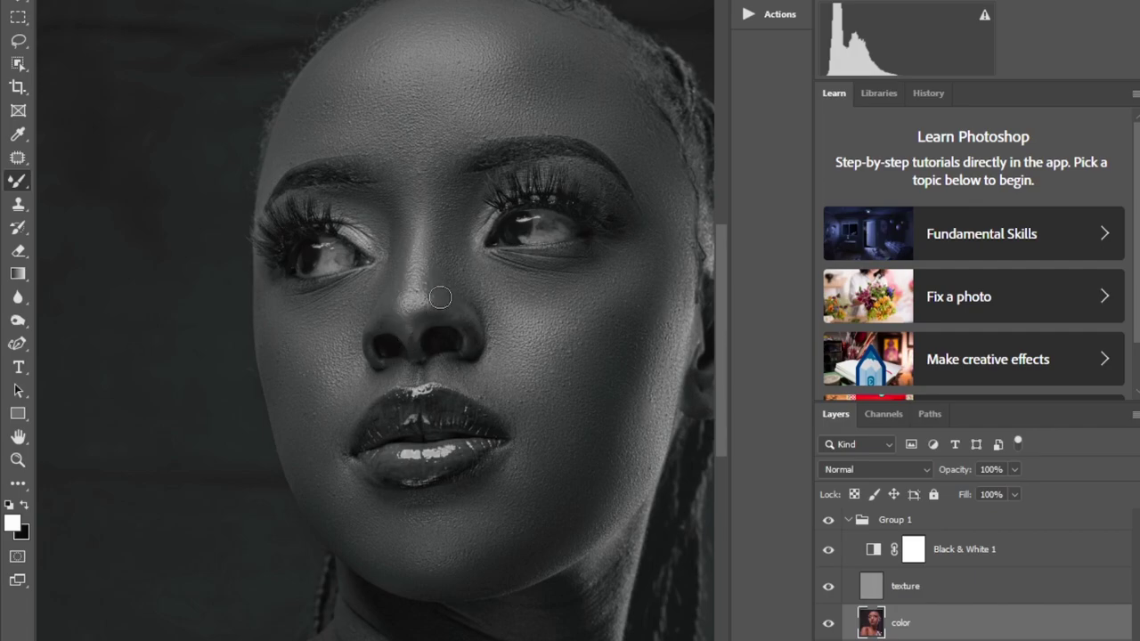
scroll(355, 294, down, 3)
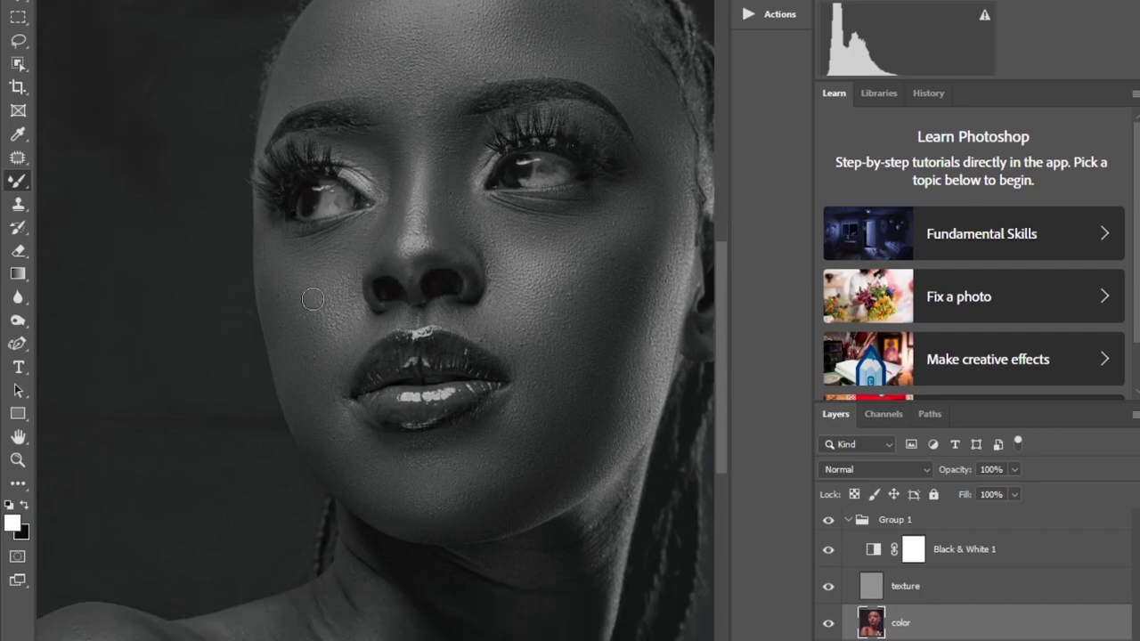
key(bracketright)
key(bracketright)
key(bracketright)
key(bracketright)
scroll(614, 357, down, 4)
scroll(641, 239, up, 5)
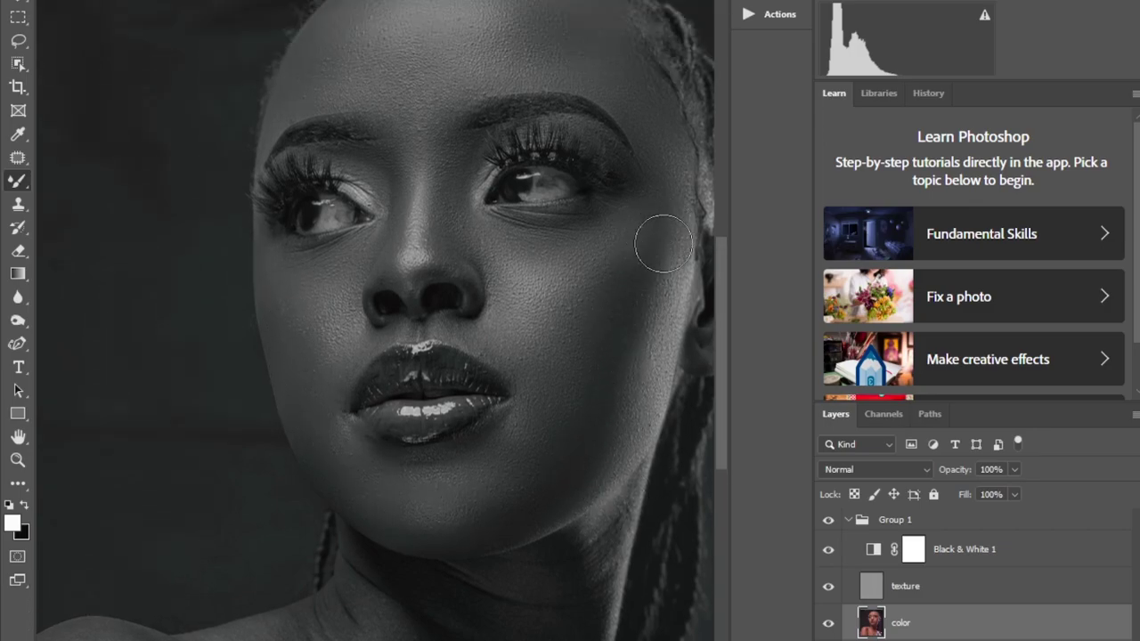
scroll(668, 173, up, 4)
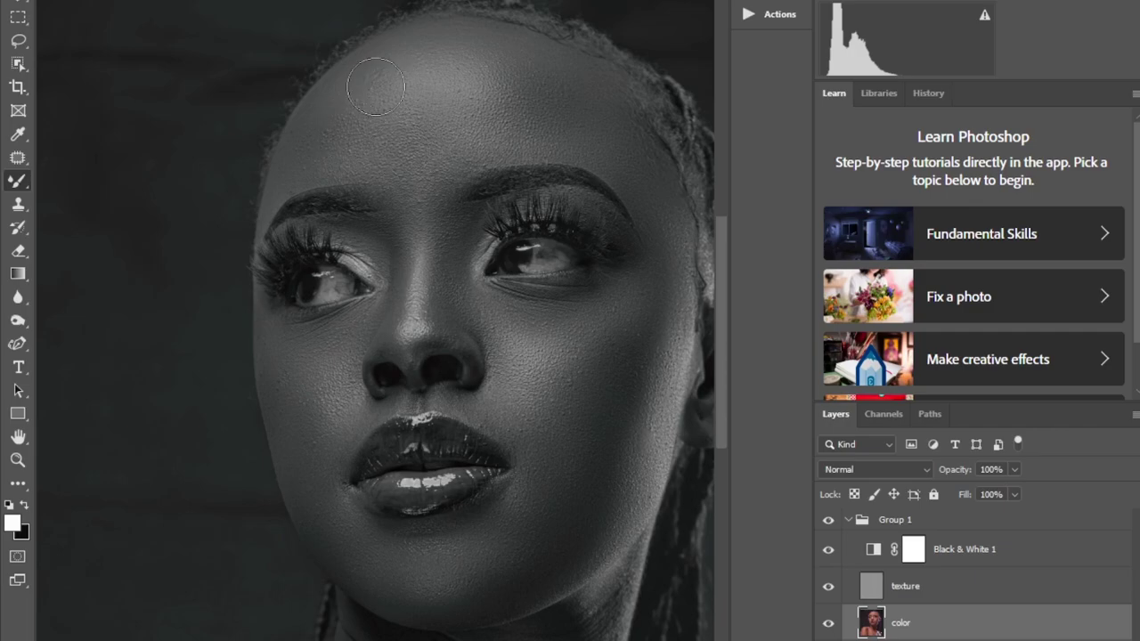
- Blend uneven tones across the neck, chest and collarbone with the Mixer Brush, using a smaller brush for the collarbone highlight
scroll(530, 121, down, 10)
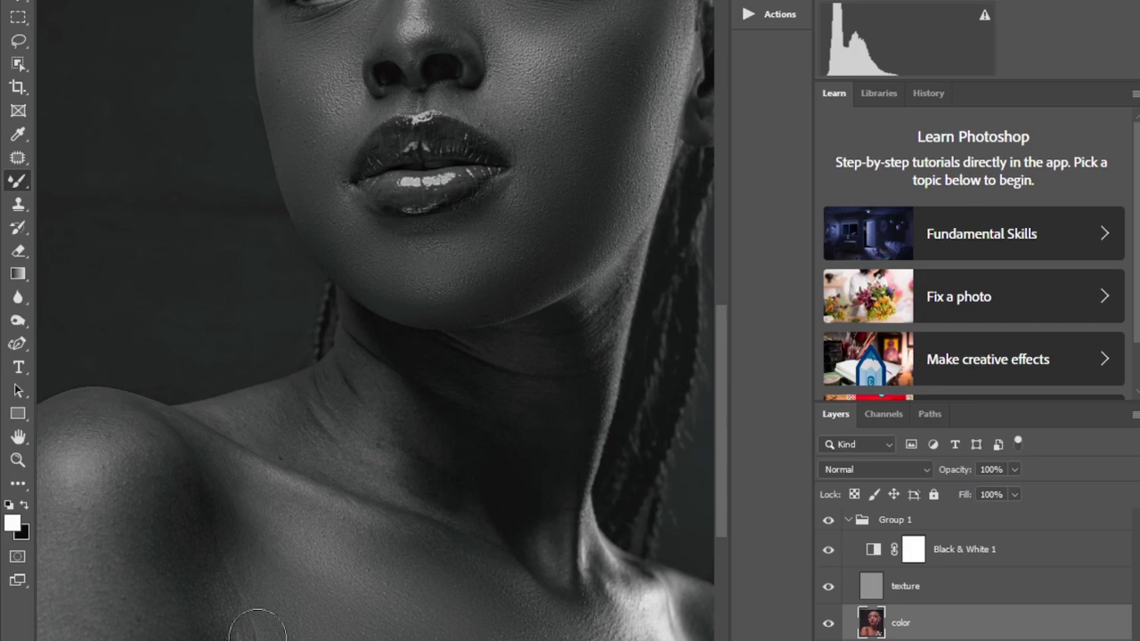
drag(716, 532, 717, 561)
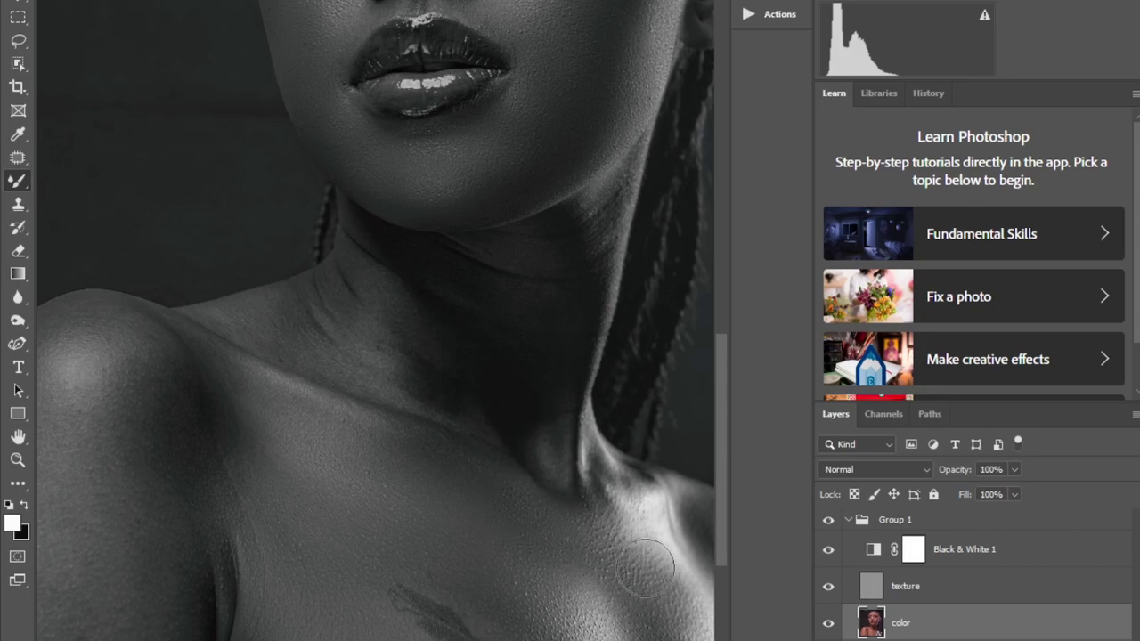
key(bracketleft)
key(bracketleft)
key(bracketleft)
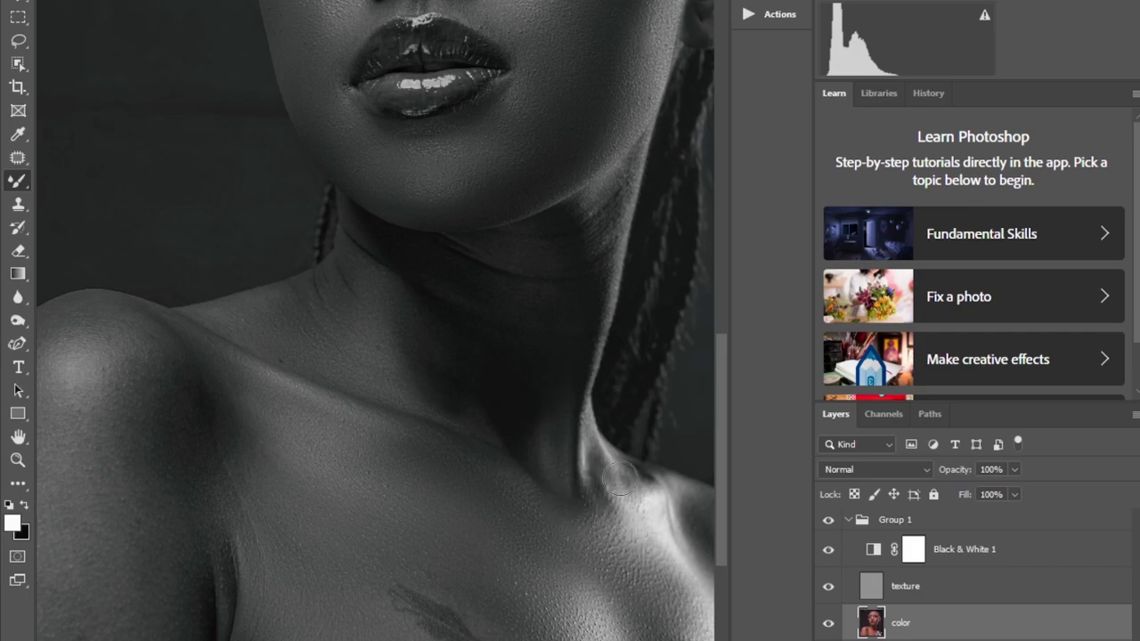
drag(401, 640, 347, 640)
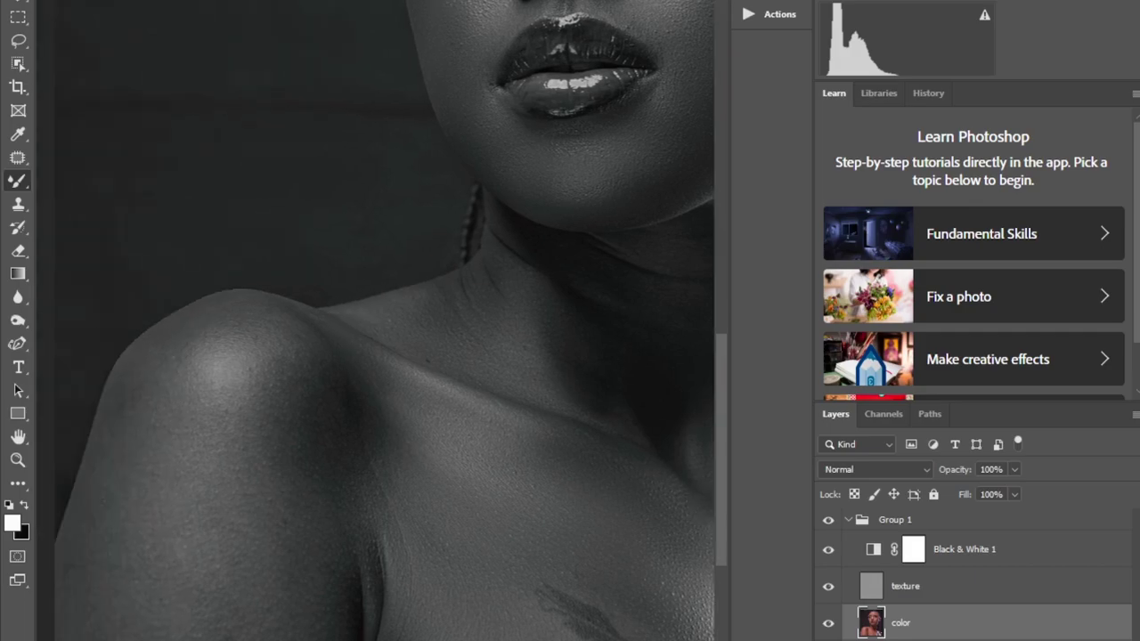
- Enlarge the Mixer Brush and smooth the tones on the shoulder, armpit fold and upper arm
key(bracketright)
key(bracketright)
key(bracketright)
drag(366, 499, 341, 517)
mouse_move(153, 526)
mouse_down()
mouse_move(250, 449)
mouse_move(247, 386)
mouse_move(183, 439)
mouse_move(170, 371)
mouse_move(250, 346)
mouse_move(267, 362)
mouse_move(310, 489)
mouse_move(316, 453)
mouse_move(284, 361)
mouse_move(253, 326)
mouse_move(187, 336)
mouse_move(155, 413)
mouse_move(146, 533)
mouse_up()
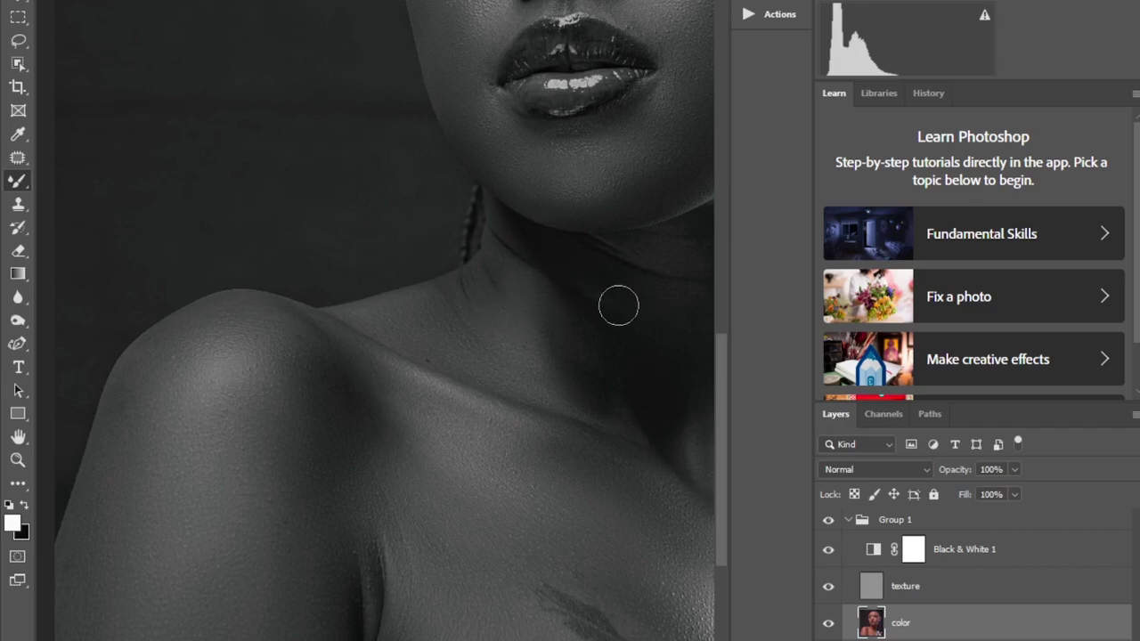
- Blend the remaining uneven tones on the shadowed neck, jaw, nose and forehead with the Mixer Brush
scroll(374, 321, right, 3)
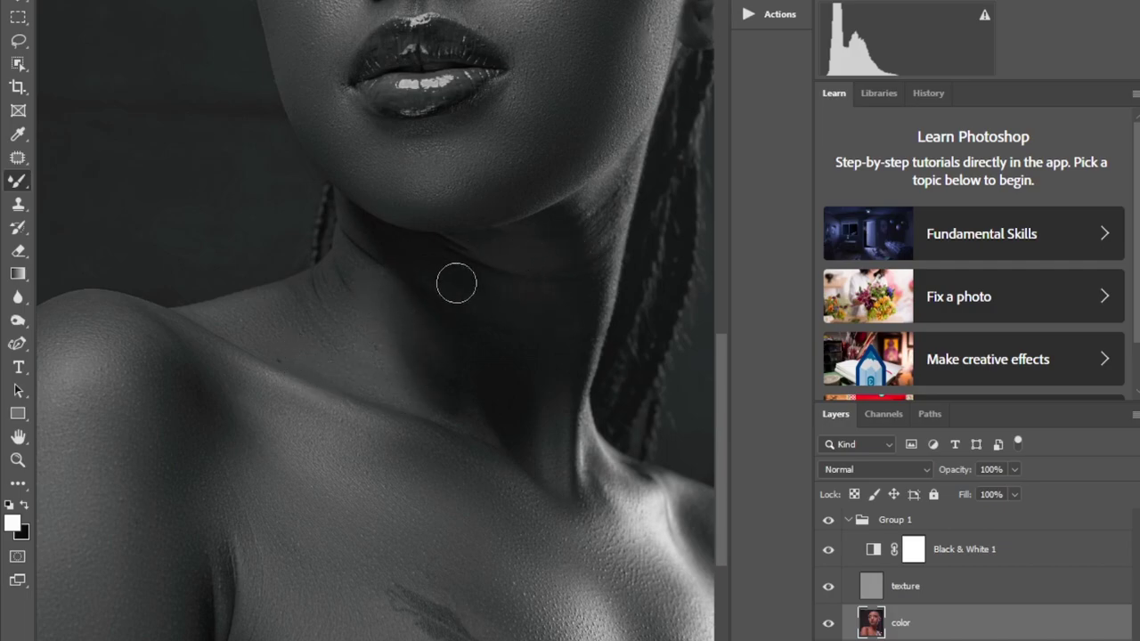
scroll(569, 156, up, 3)
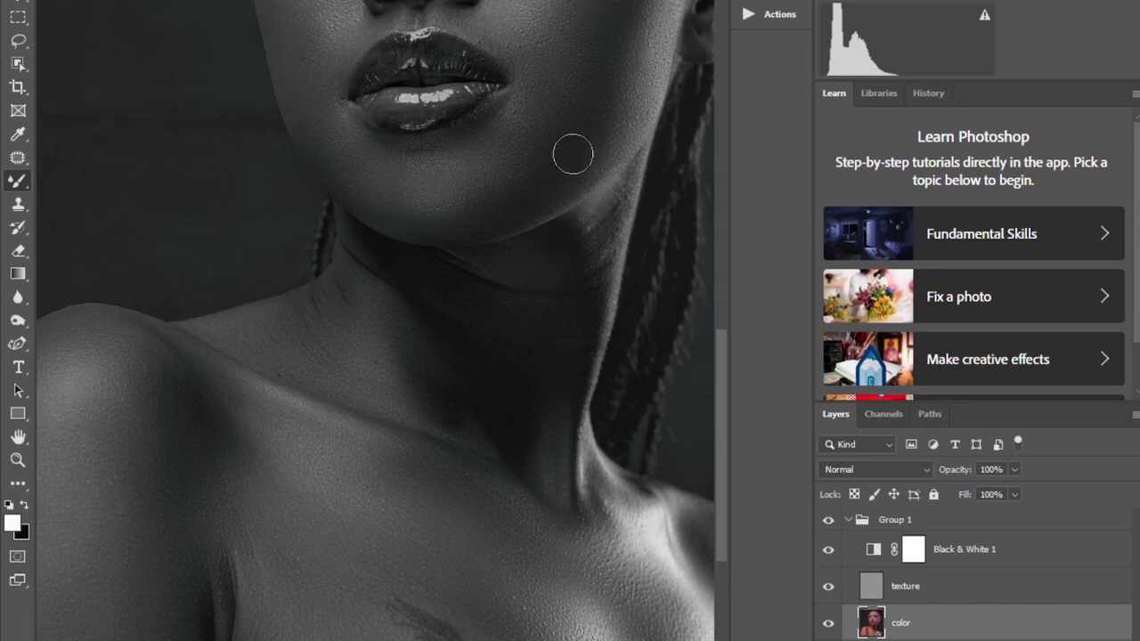
scroll(623, 205, up, 6)
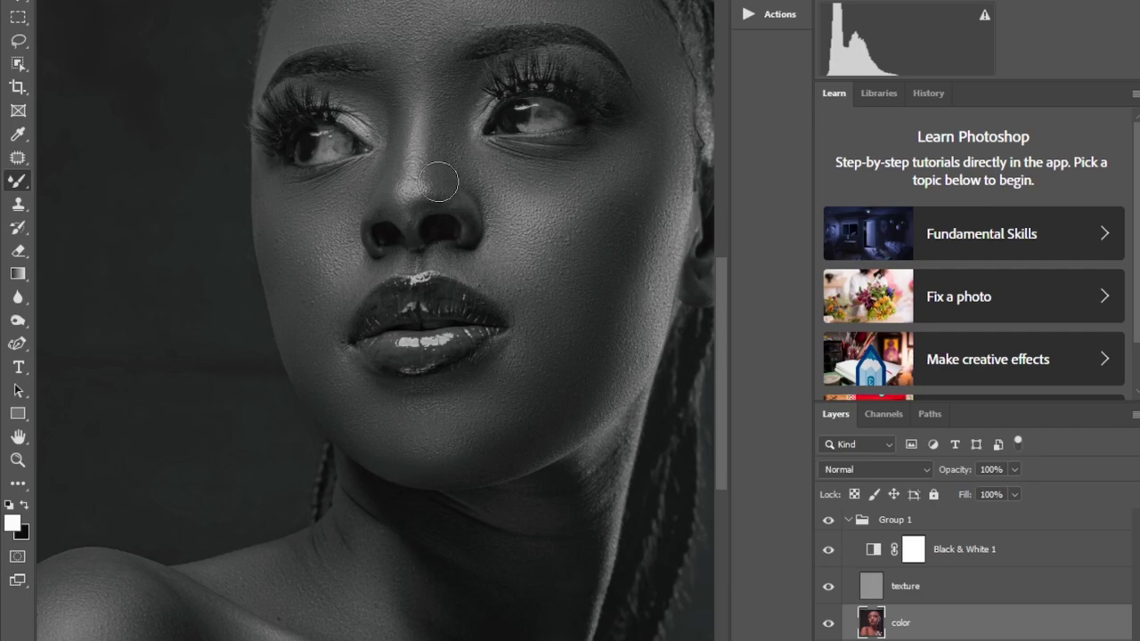
scroll(450, 107, up, 3)
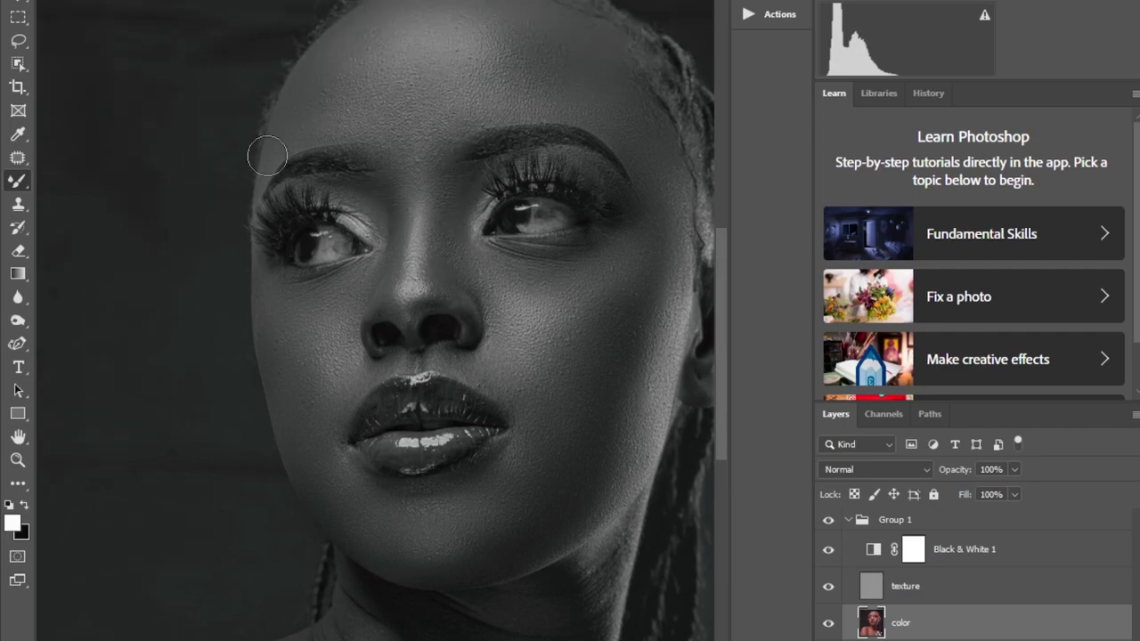
scroll(359, 73, up, 2)
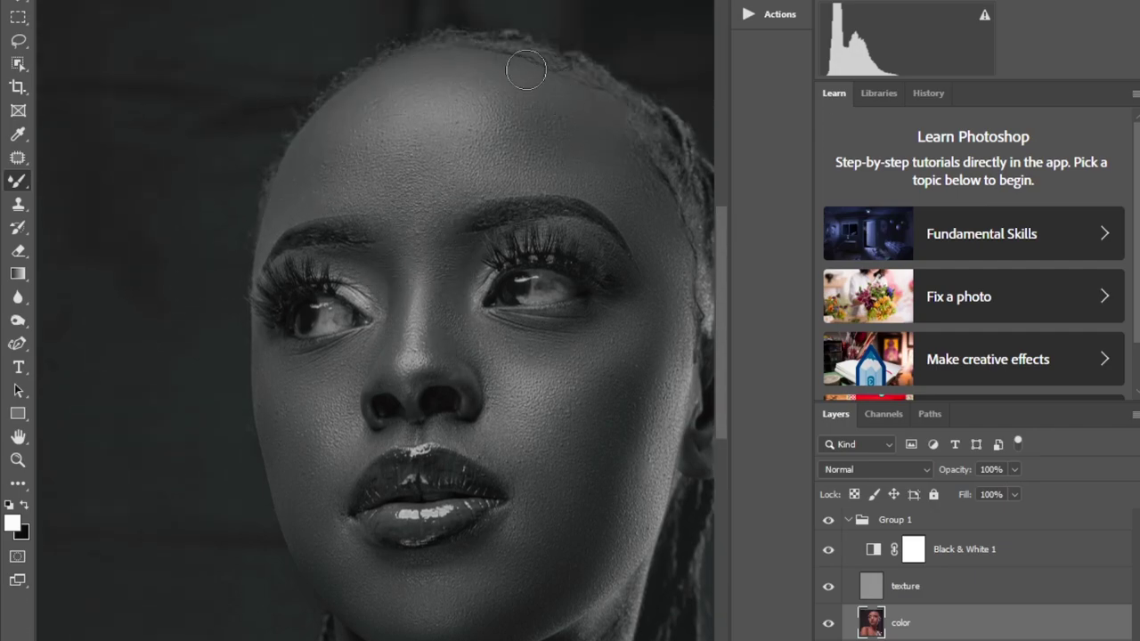
- Hide the Black & White adjustment and examine the smoothed face and body skin in color
scroll(547, 216, down, 3)
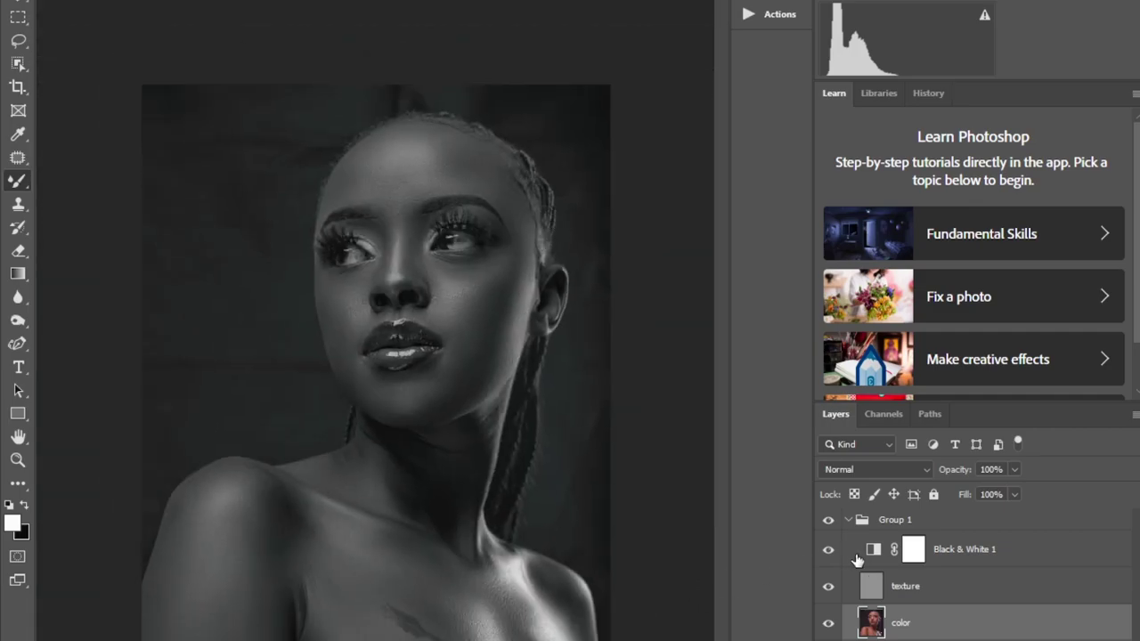
click(826, 553)
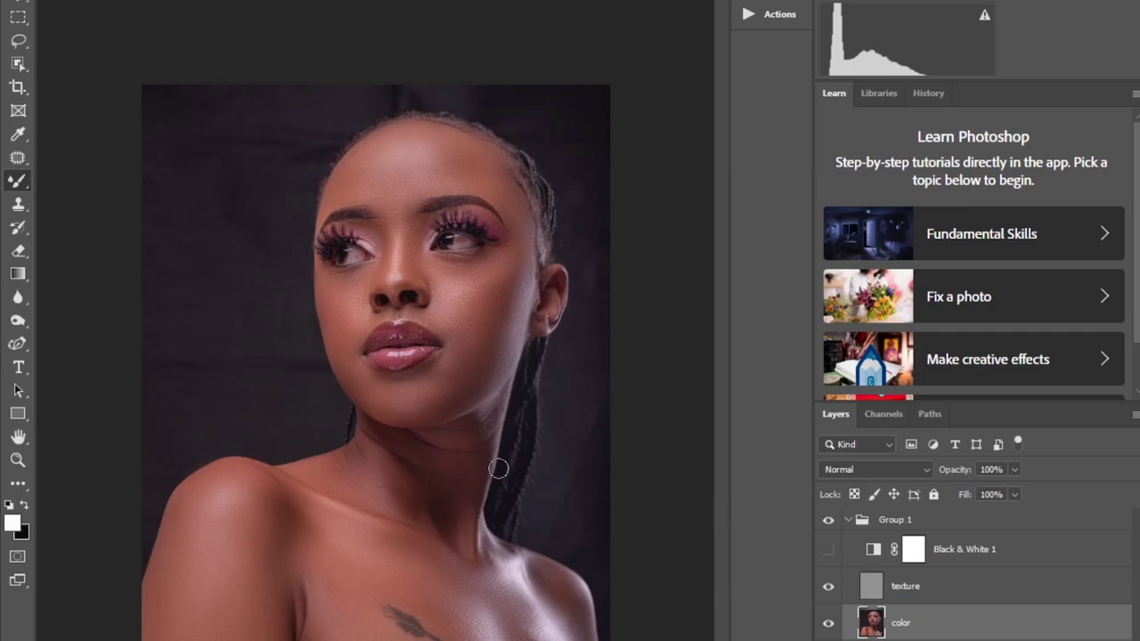
scroll(501, 459, up, 1)
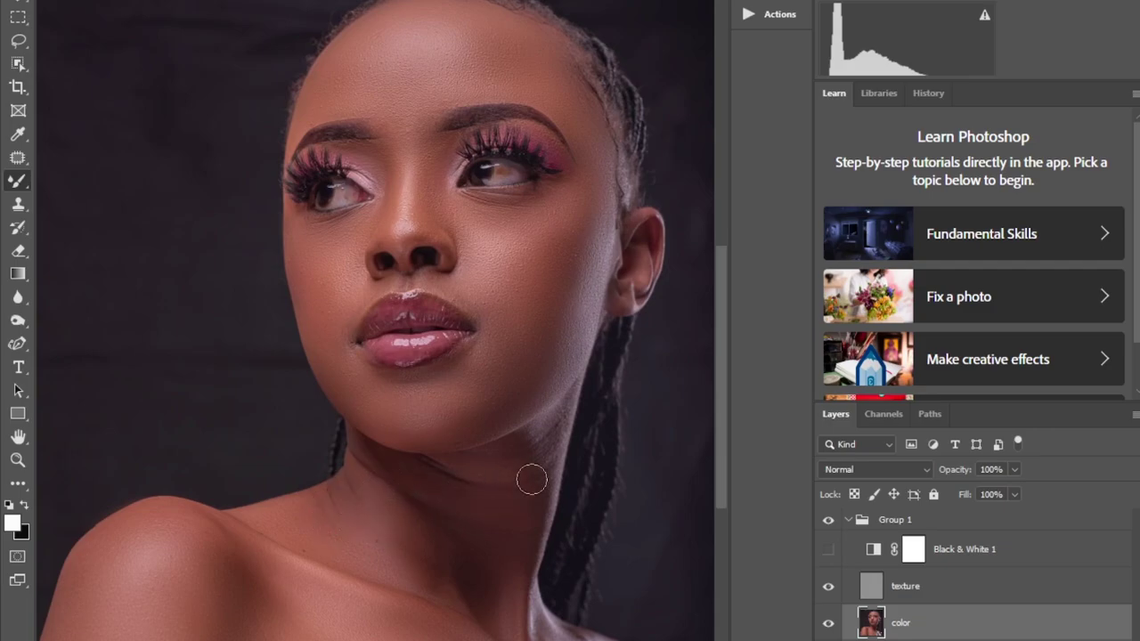
scroll(595, 260, up, 2)
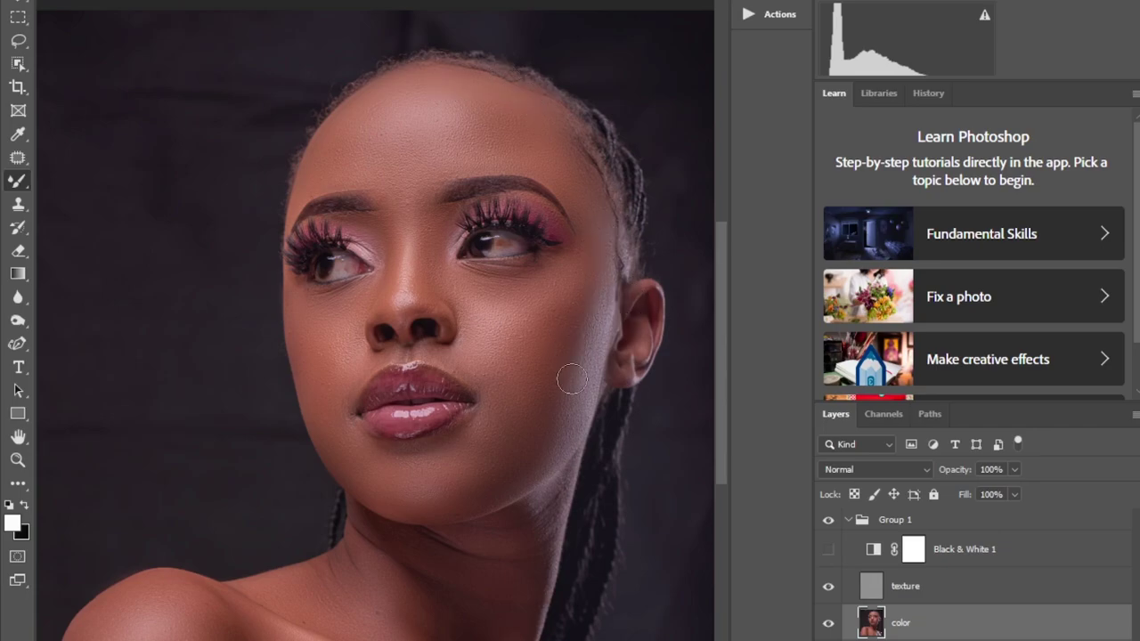
scroll(598, 273, up, 3)
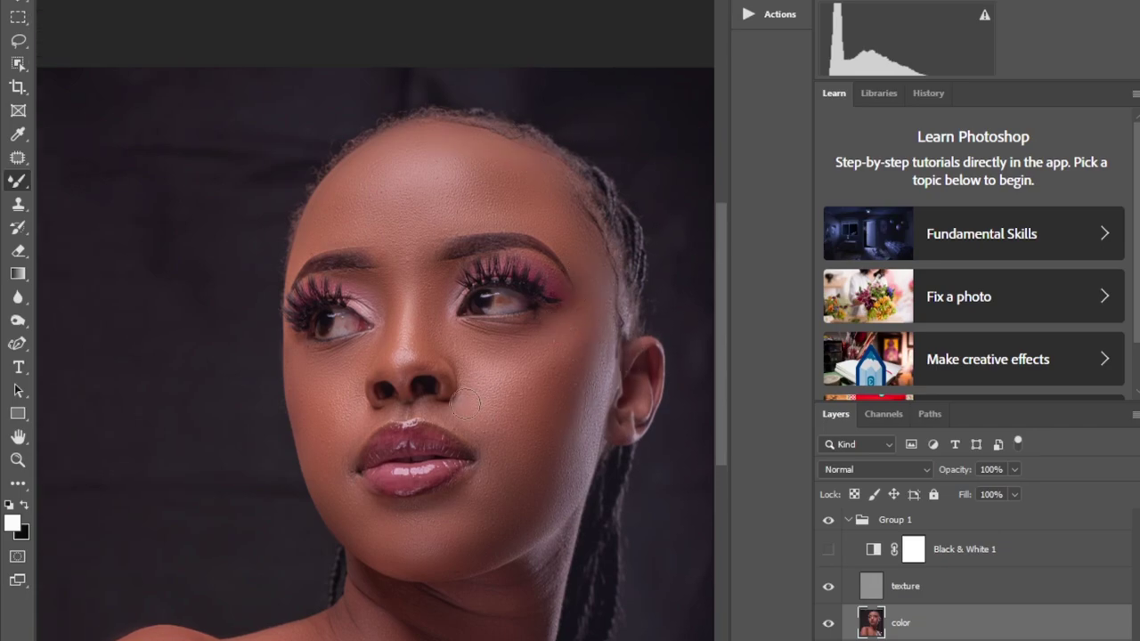
key(ctrl+minus)
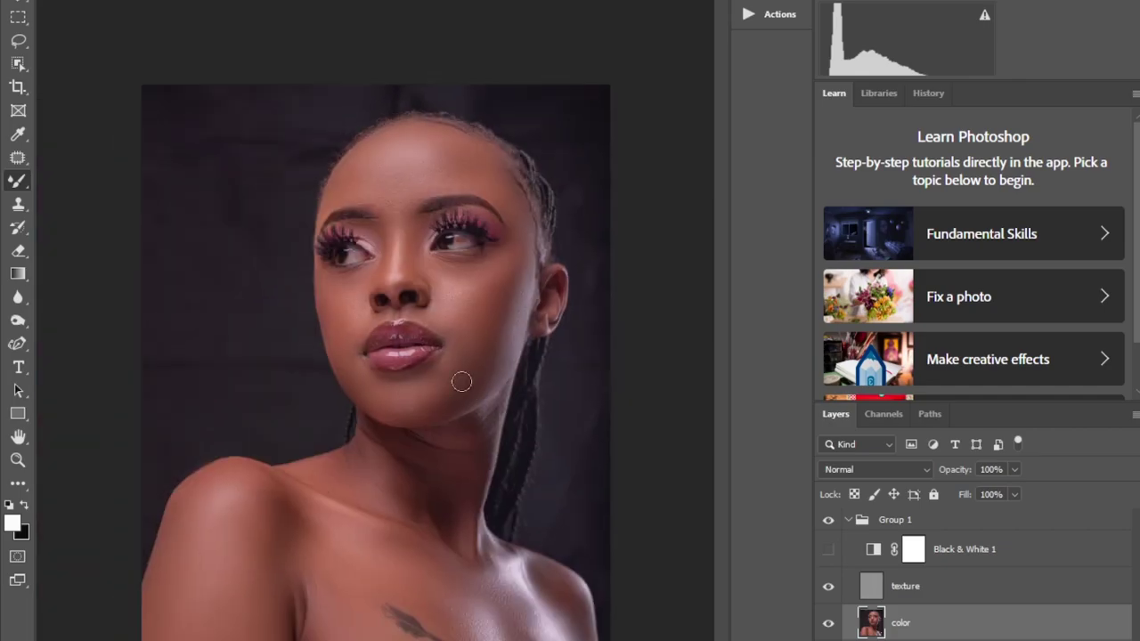
- Touch up the neck and collarbone tones in color with the Mixer Brush, adjusting the brush size
key(ctrl+plus)
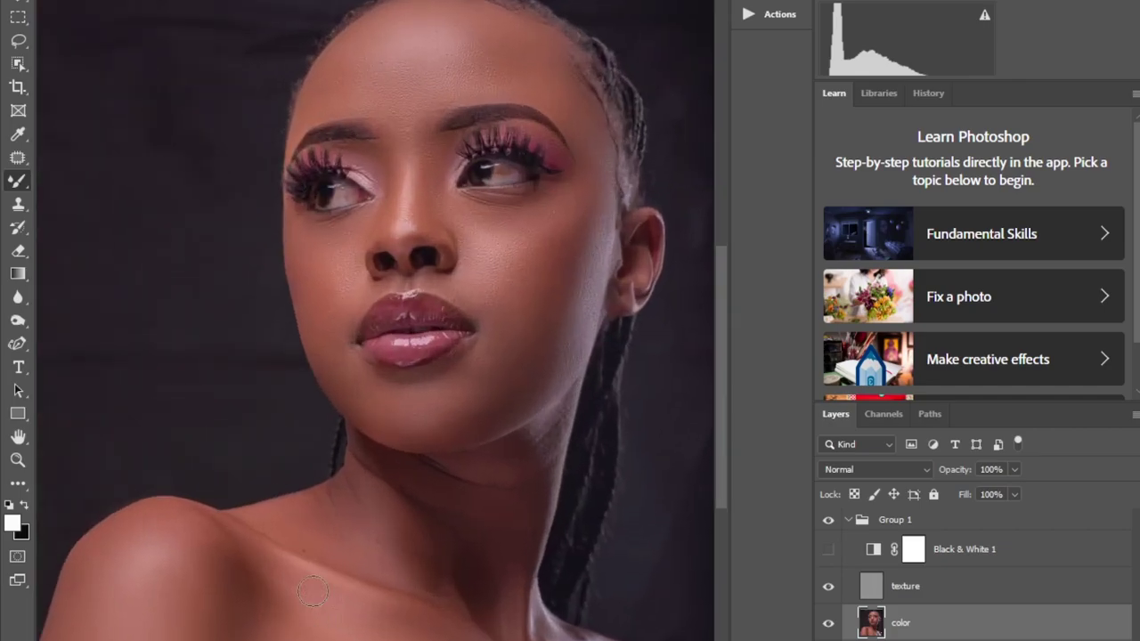
key(bracketright)
key(bracketleft)
key(ctrl+minus)
key(ctrl+minus)
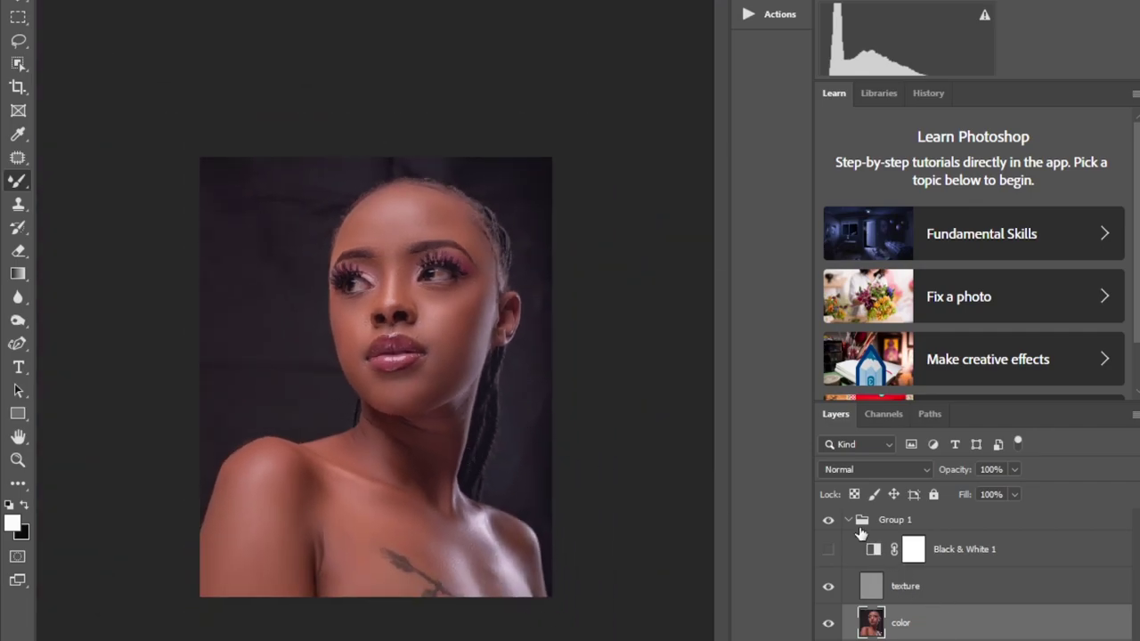
- Collapse Group 1 and toggle its visibility repeatedly to compare the portrait before and after retouching, leaving the group visible
click(848, 521)
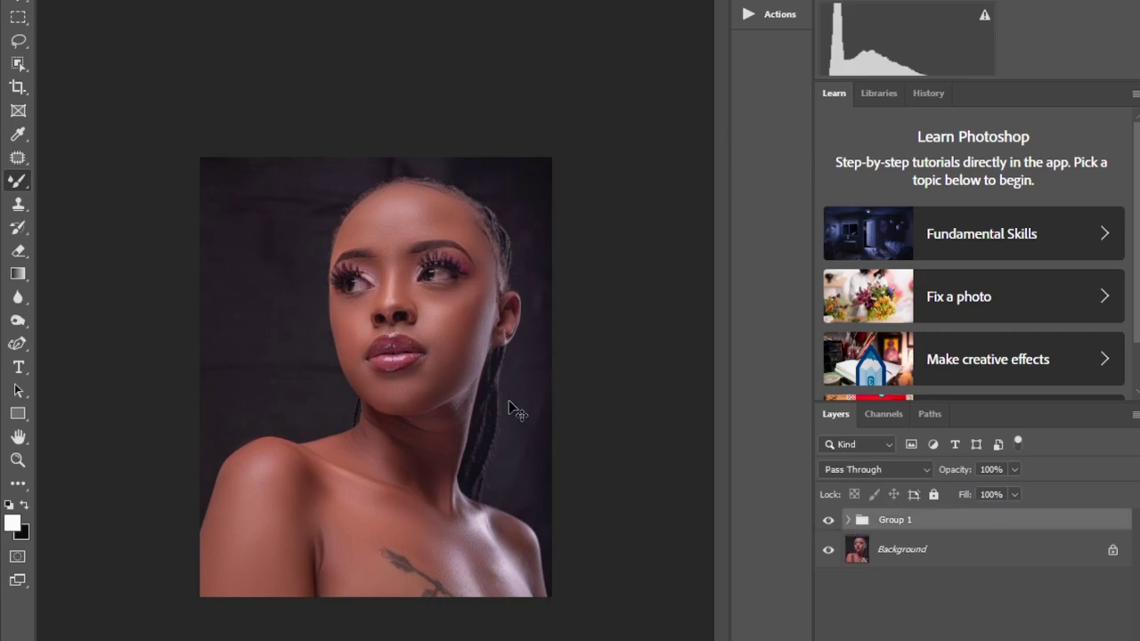
key(ctrl+plus)
key(ctrl+plus)
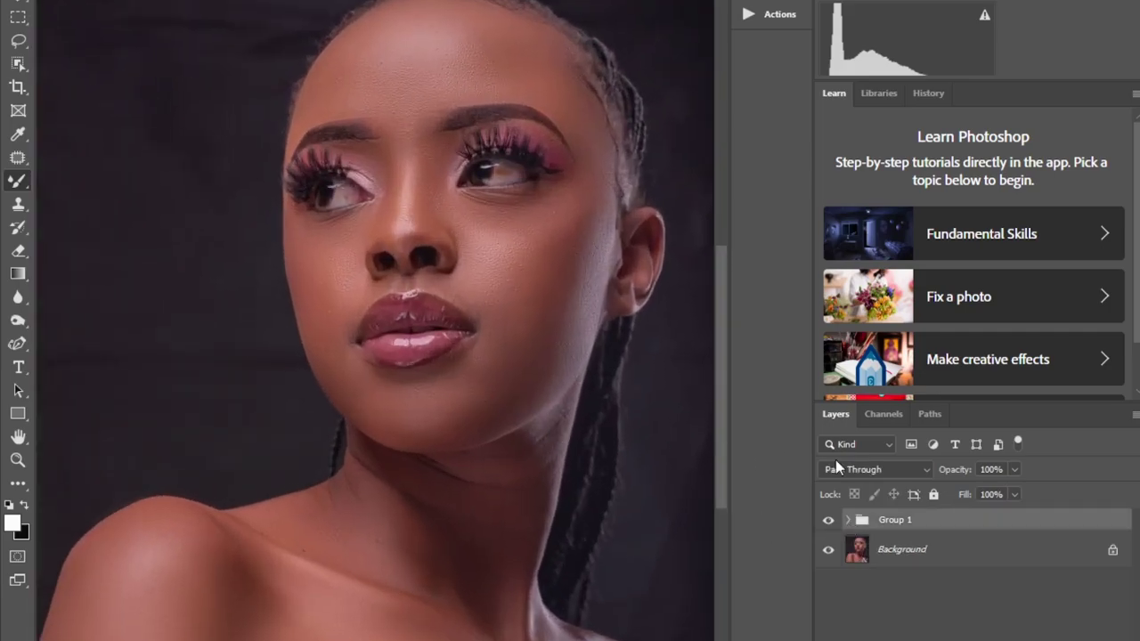
click(828, 519)
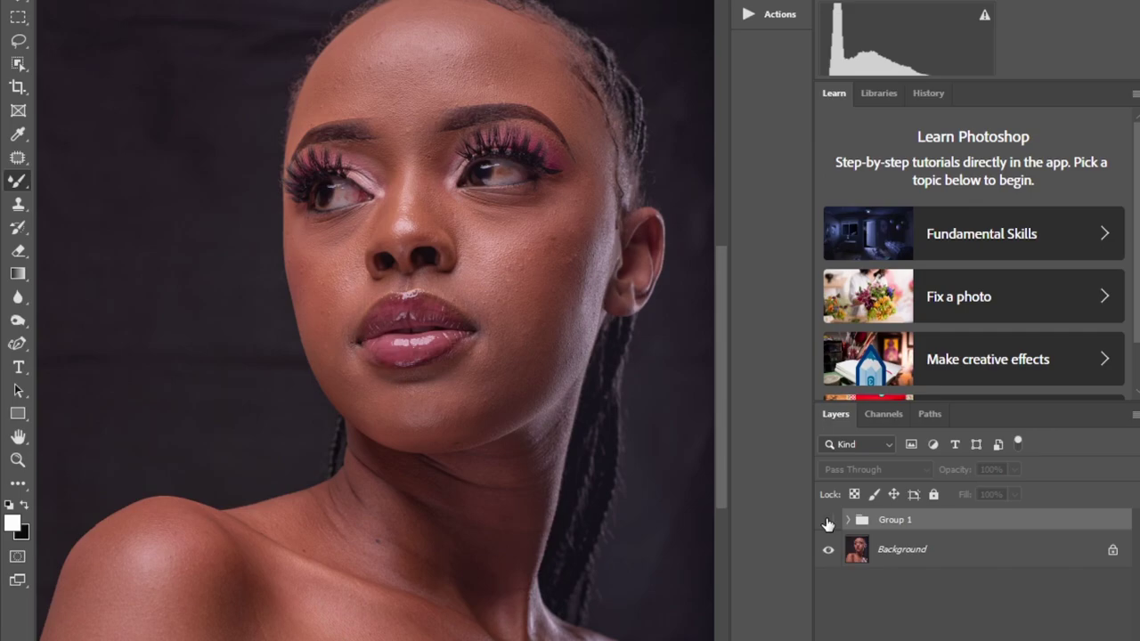
click(828, 521)
click(828, 521)
click(828, 521)
click(828, 522)
click(828, 522)
click(829, 522)
click(828, 522)
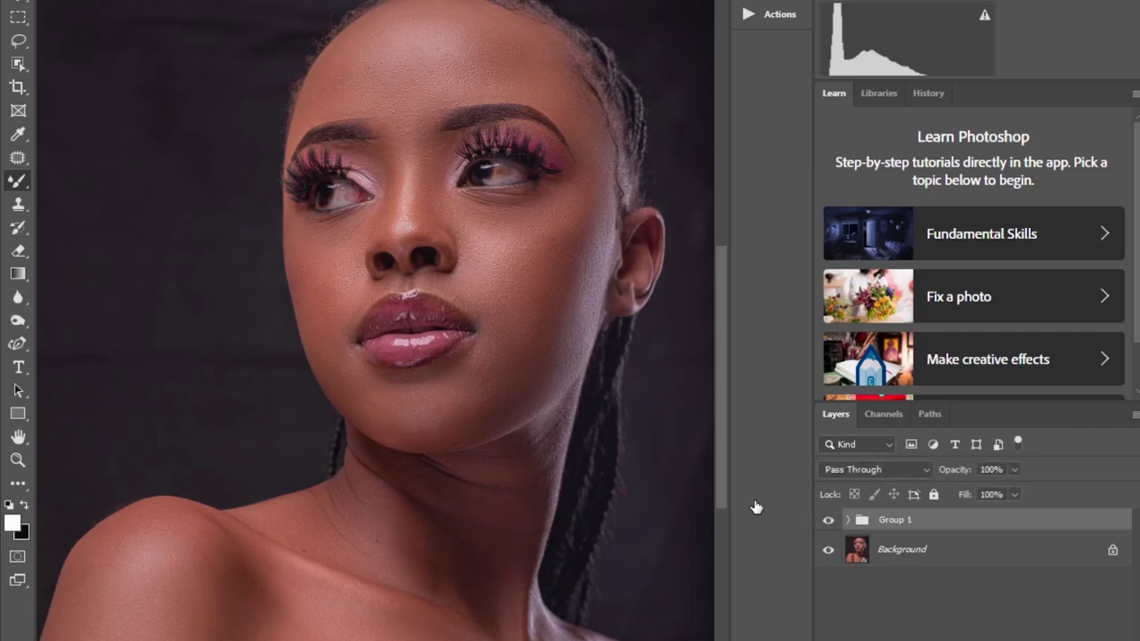
- Expand Group 1, show the Black & White adjustment, and select the texture layer with the Clone Stamp tool active
click(847, 520)
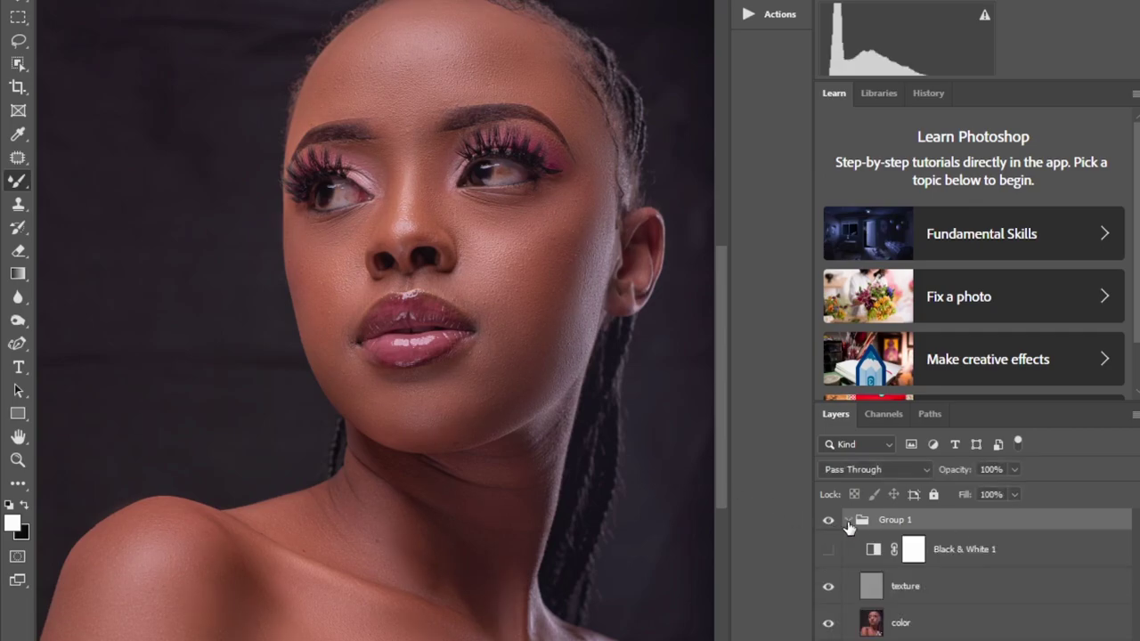
click(828, 548)
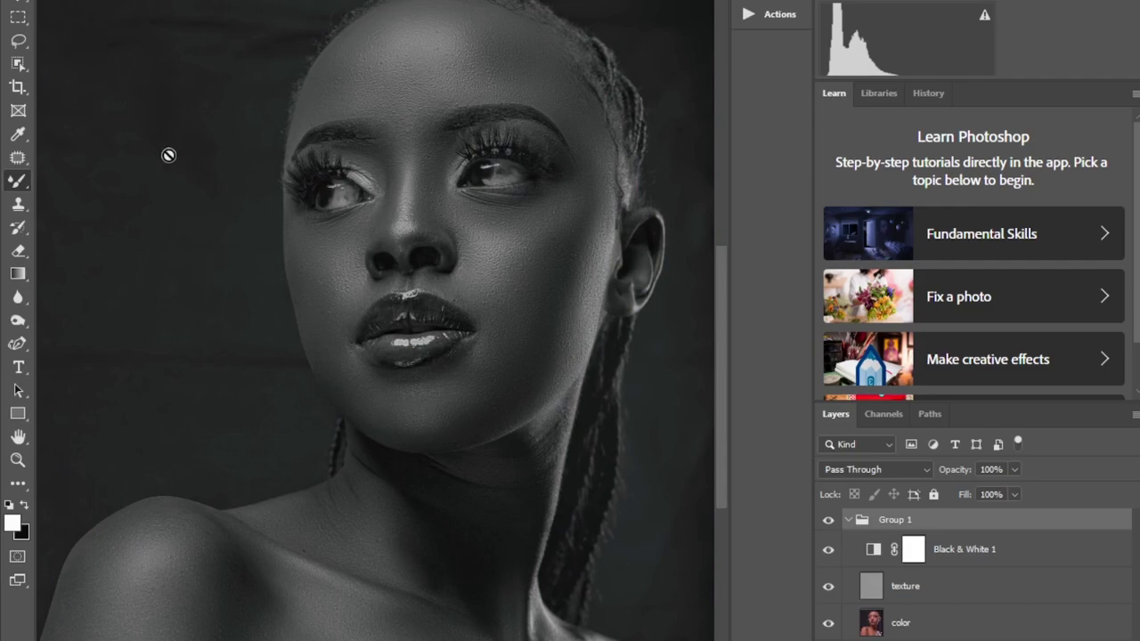
click(15, 180)
scroll(436, 205, up, 3)
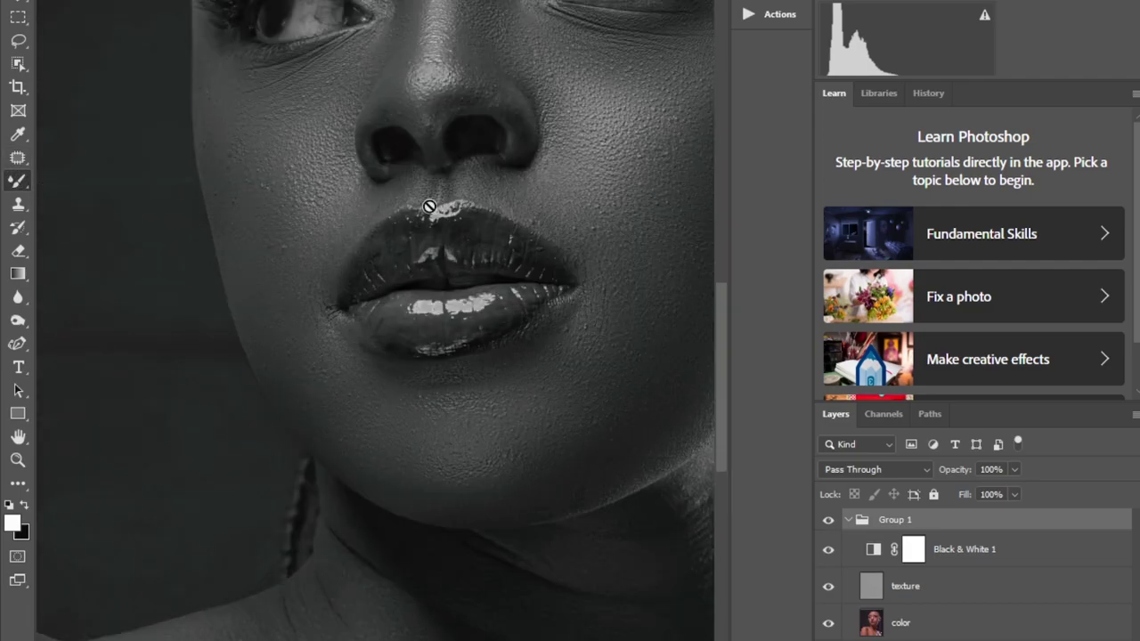
scroll(429, 207, up, 1)
right_click(18, 203)
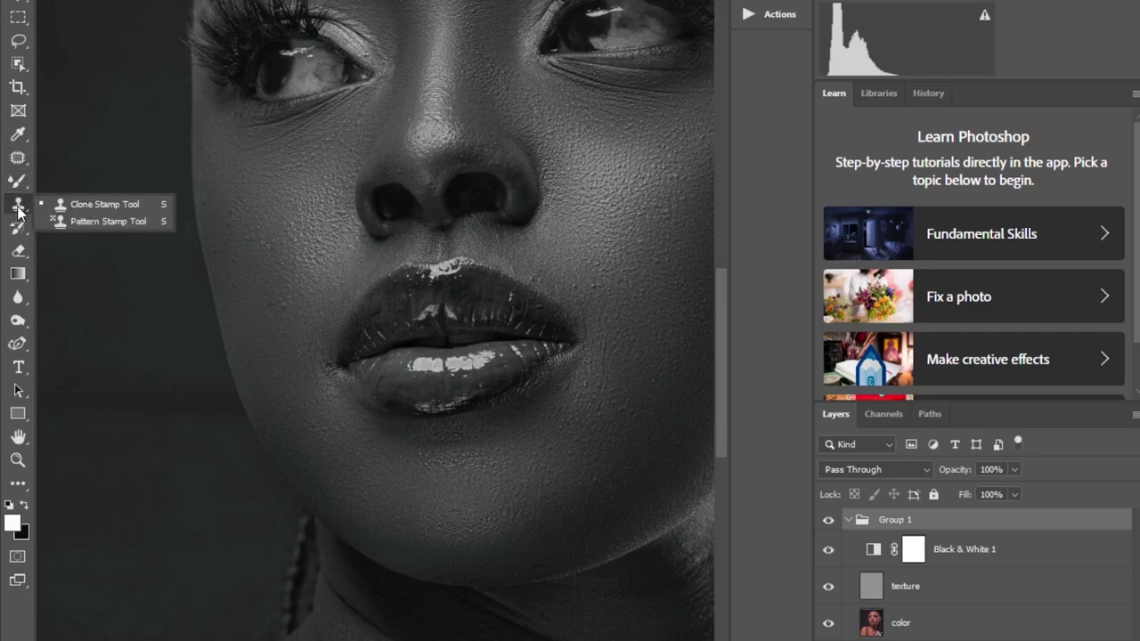
click(81, 200)
click(933, 595)
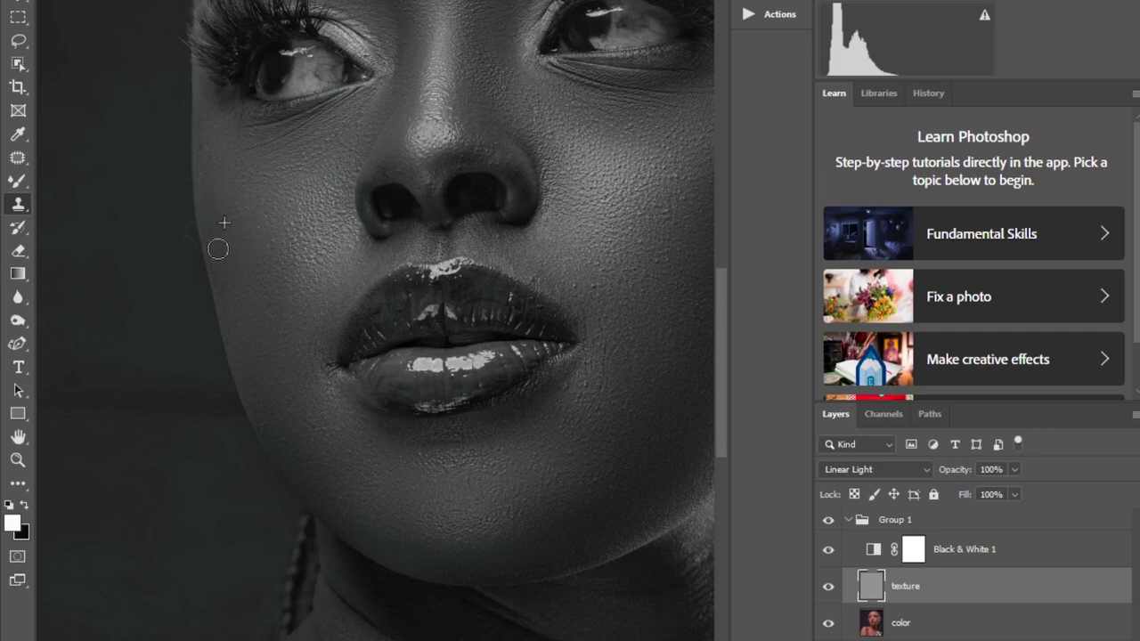
- Clone clean skin texture over the bumps on the narrower cheek beside the mouth corner
click(263, 334)
click(297, 358)
click(322, 342)
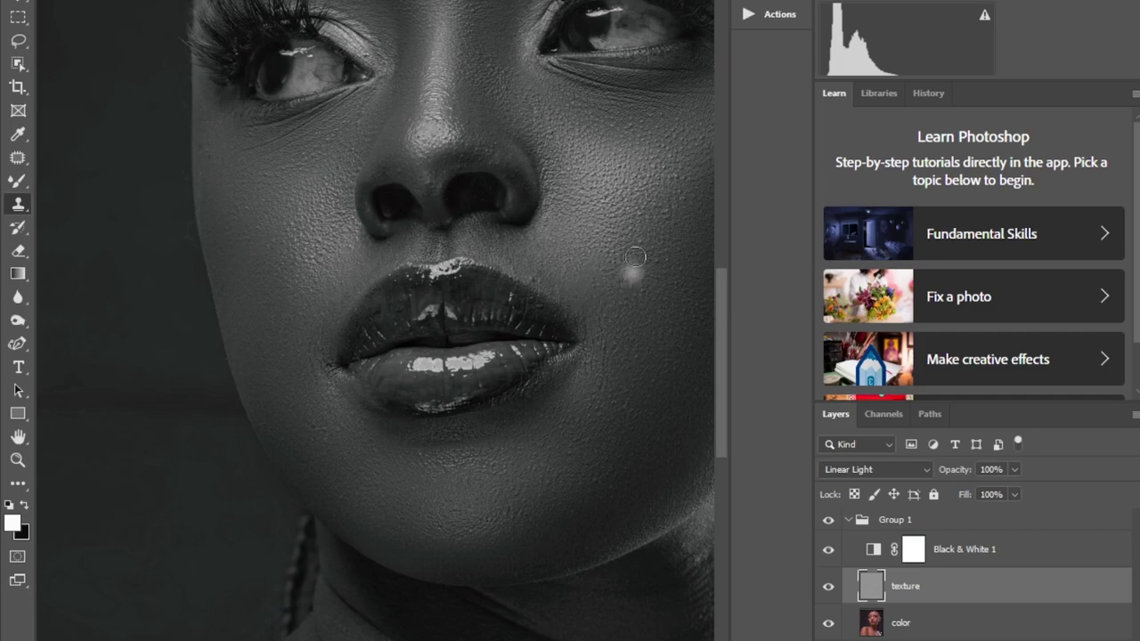
- Clone clean skin texture over the bumps on the broader cheek, between the nose, the eye and the face's outer edge
scroll(601, 168, up, 1)
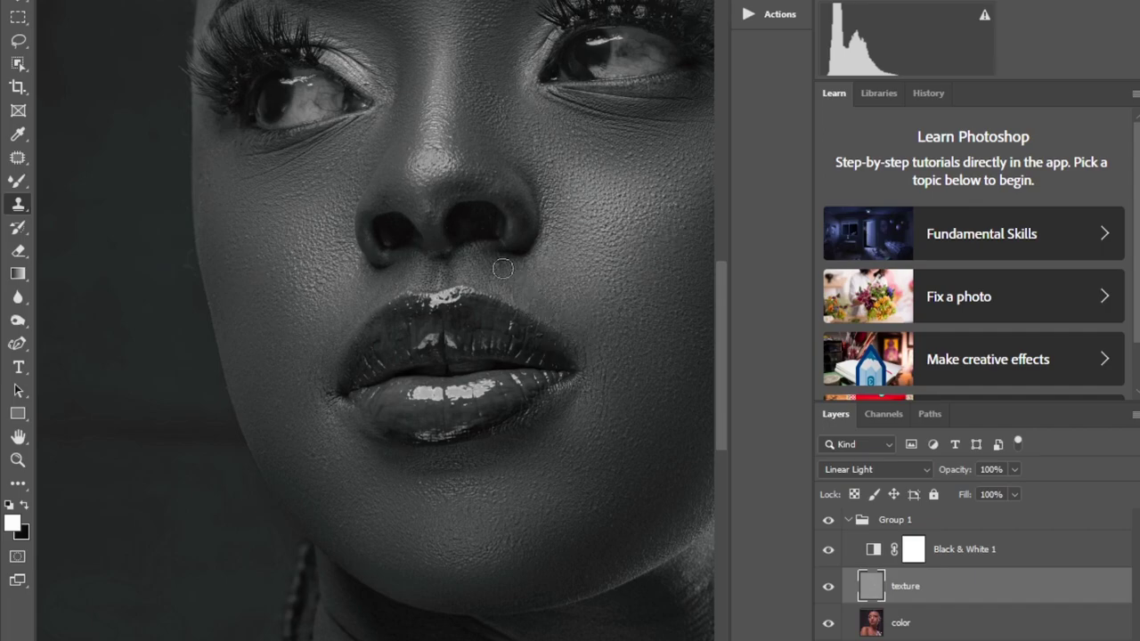
scroll(525, 549, right, 3)
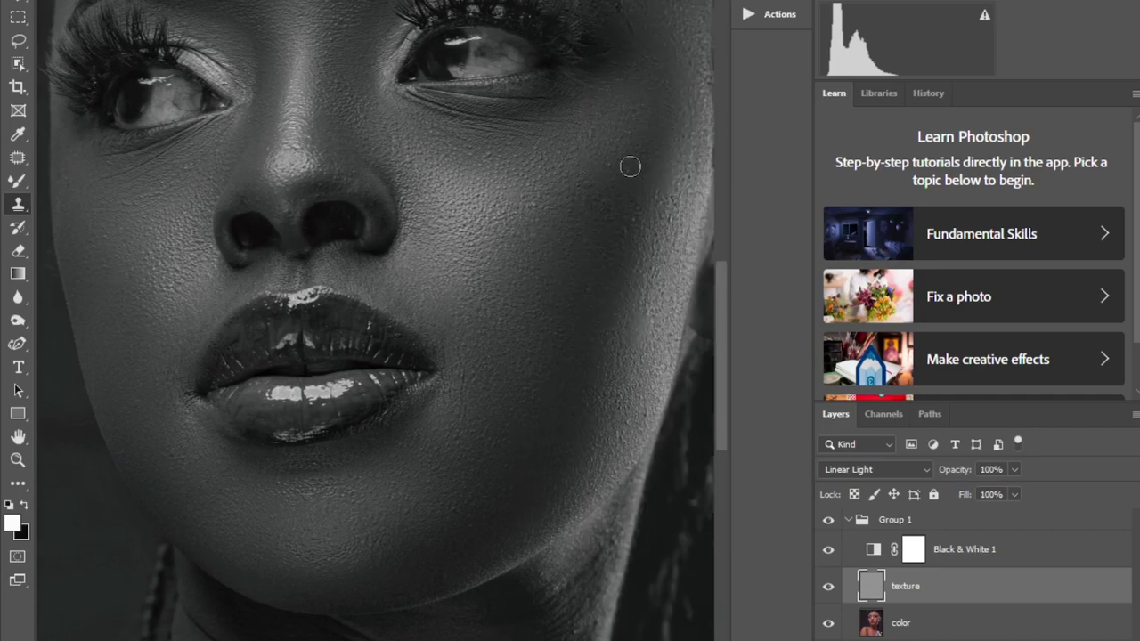
scroll(503, 176, up, 1)
alt+click(487, 174)
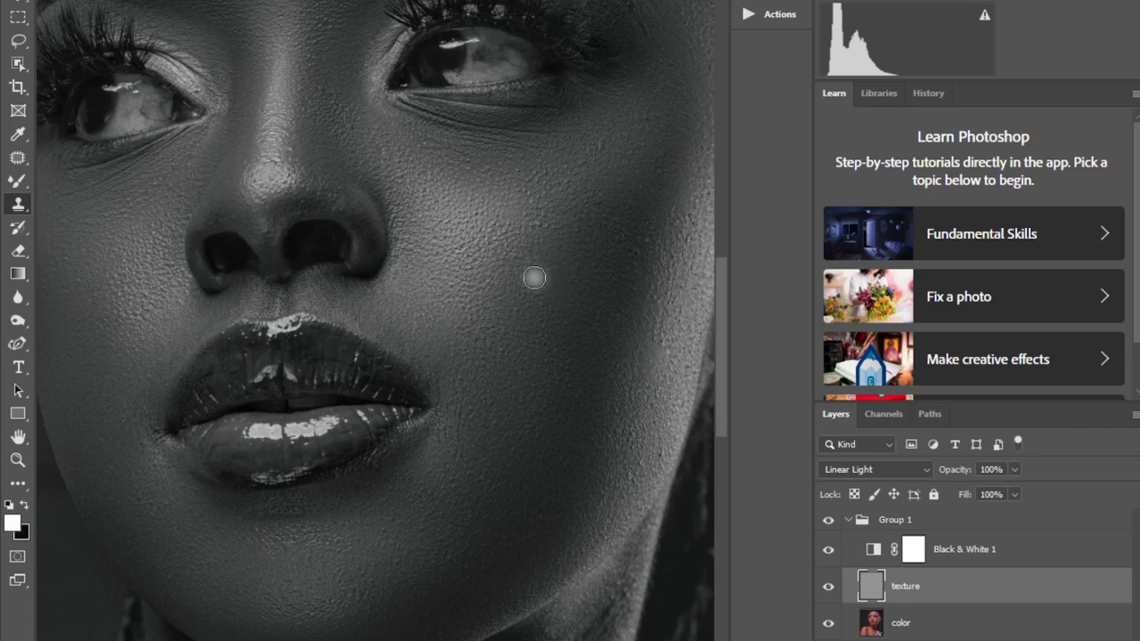
scroll(517, 246, up, 1)
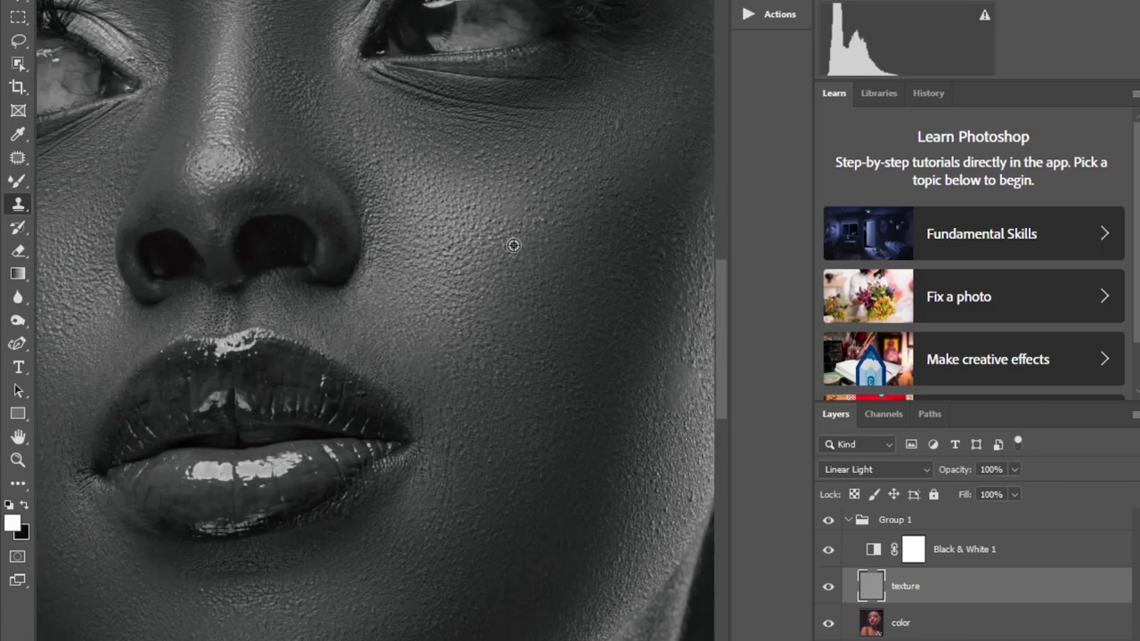
scroll(525, 248, up, 1)
alt+click(535, 248)
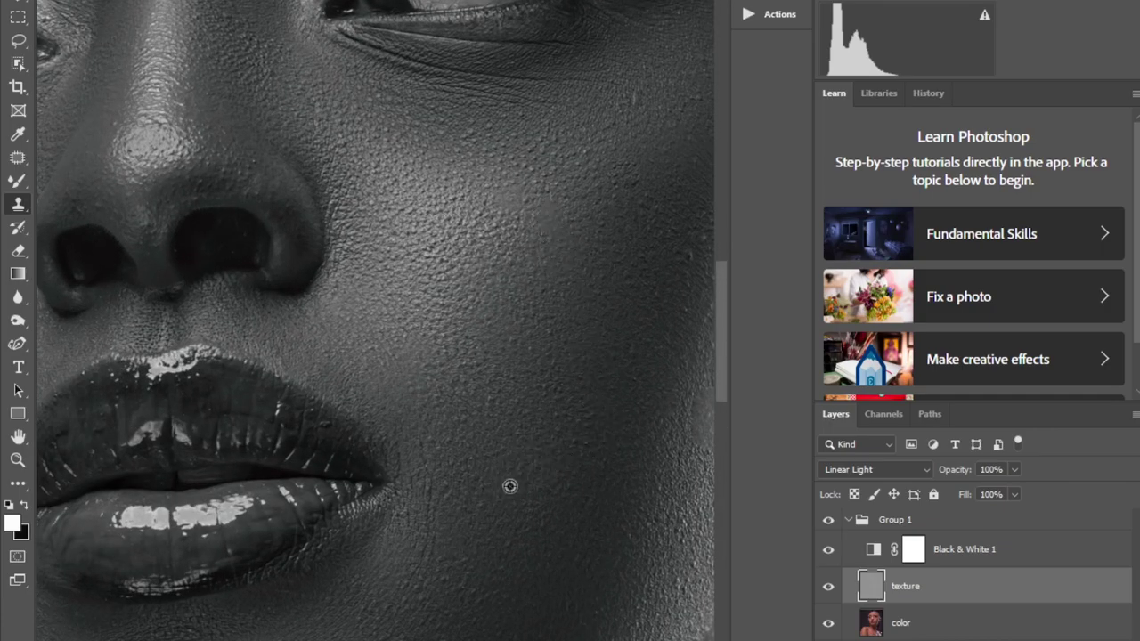
- Clone smooth skin texture over the bumps on the forehead and between the eyebrows
scroll(660, 254, up, 10)
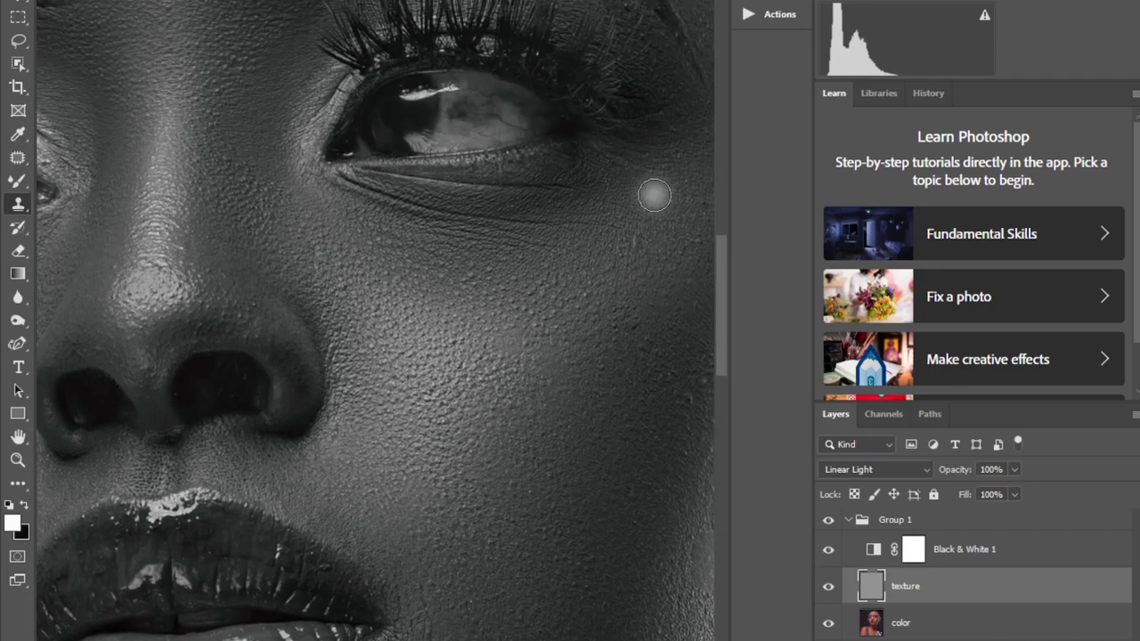
scroll(654, 195, up, 2)
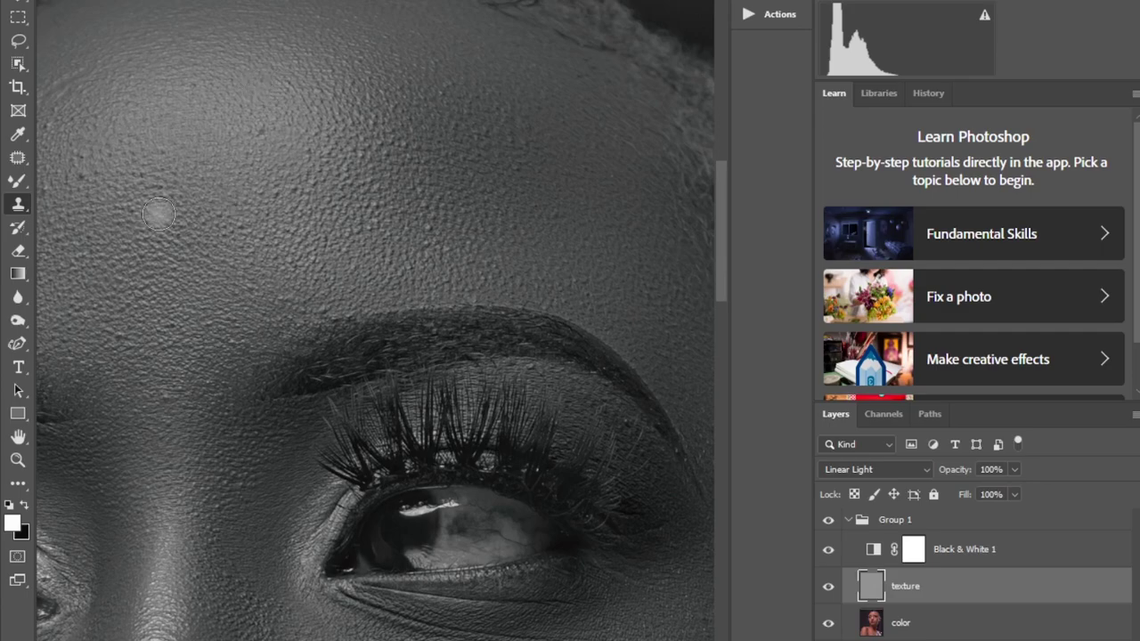
alt+click(203, 311)
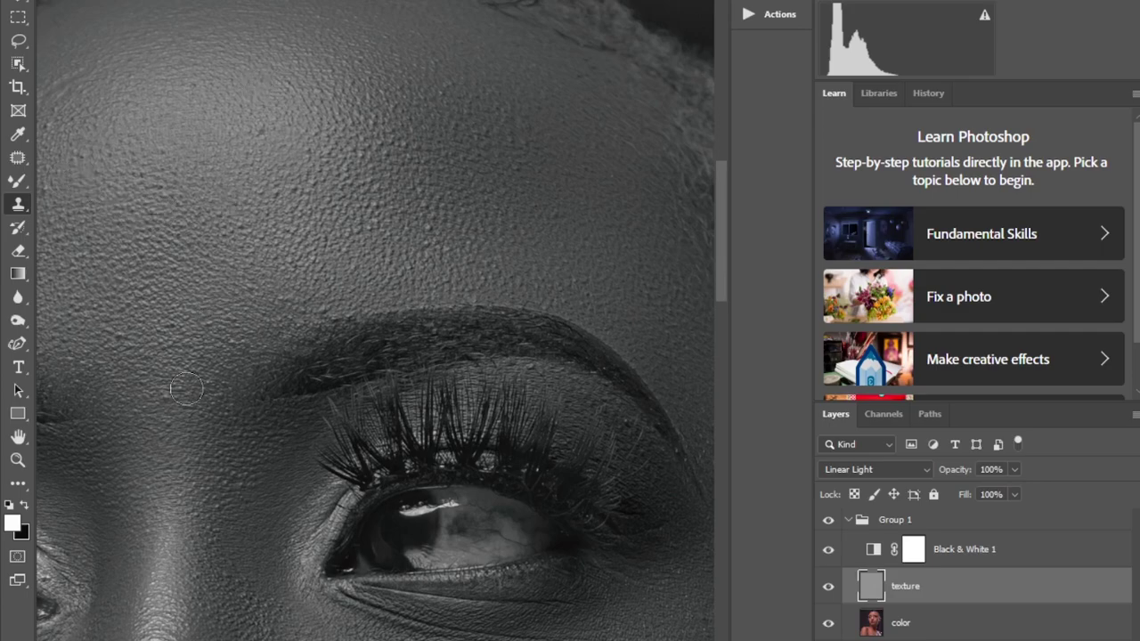
click(170, 397)
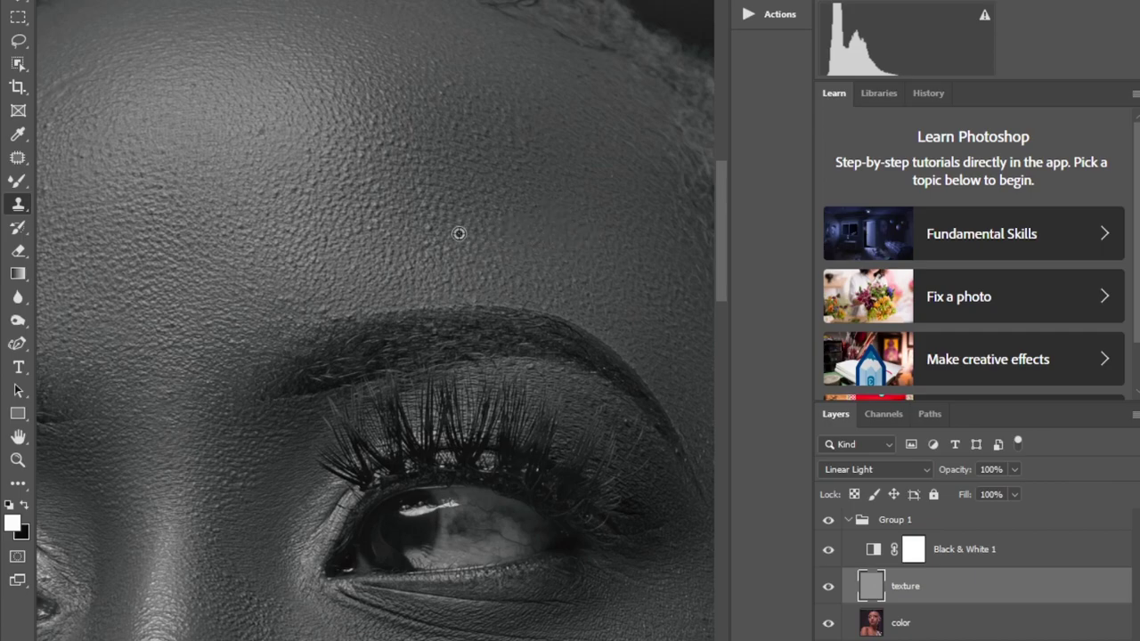
alt+click(255, 129)
- Hide the Black & White 1 adjustment and clone clean texture over the dark spot on the neck
scroll(397, 370, down, 5)
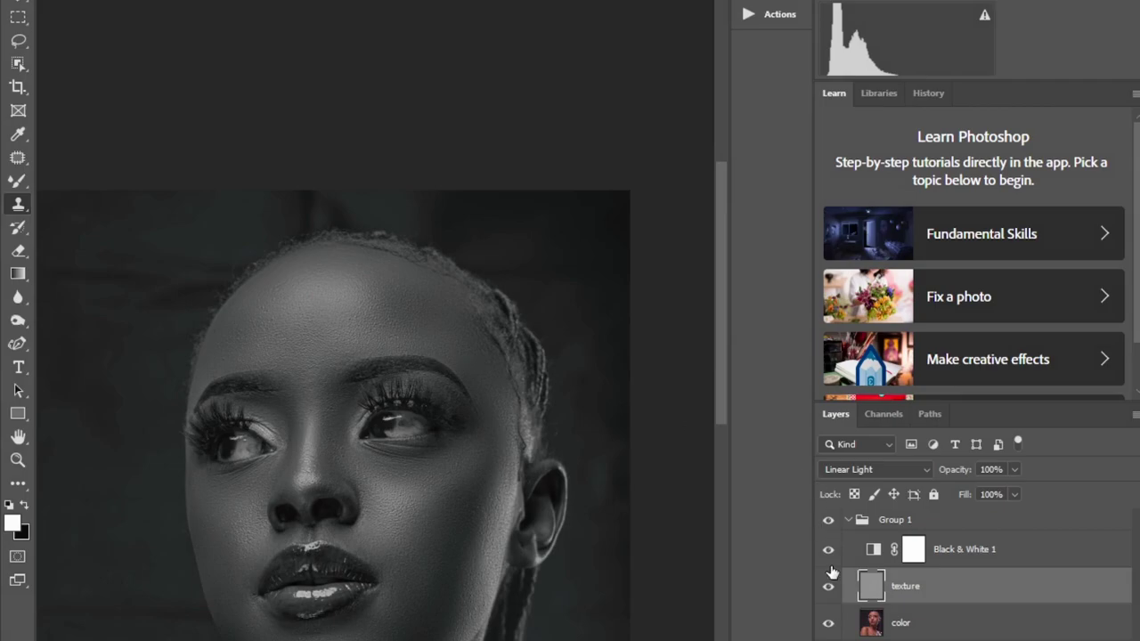
click(828, 551)
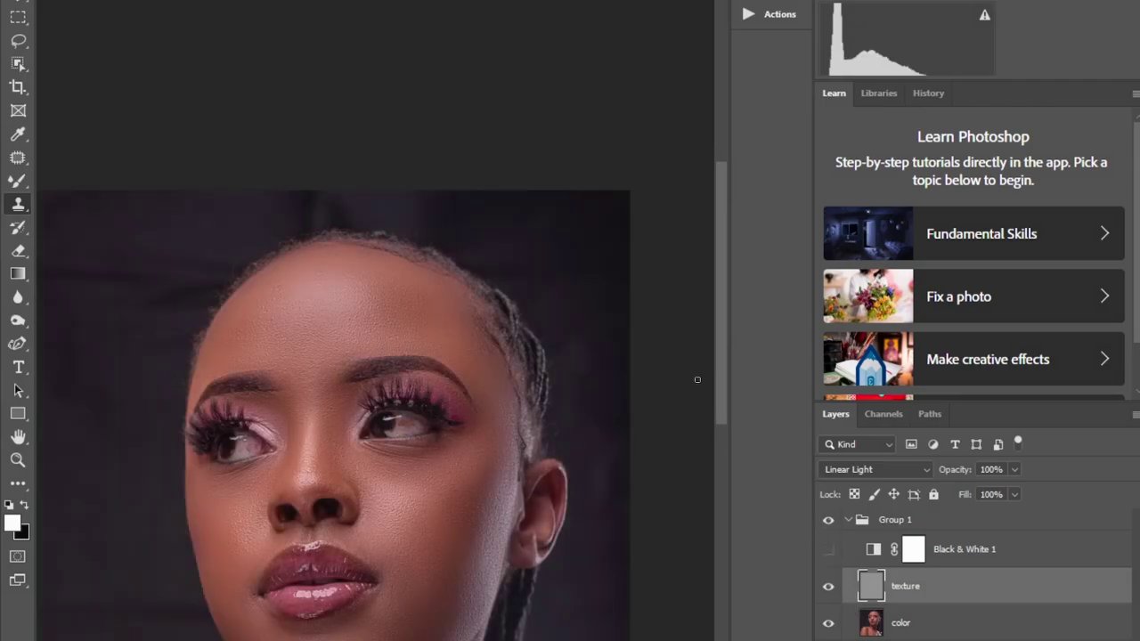
drag(726, 413, 720, 565)
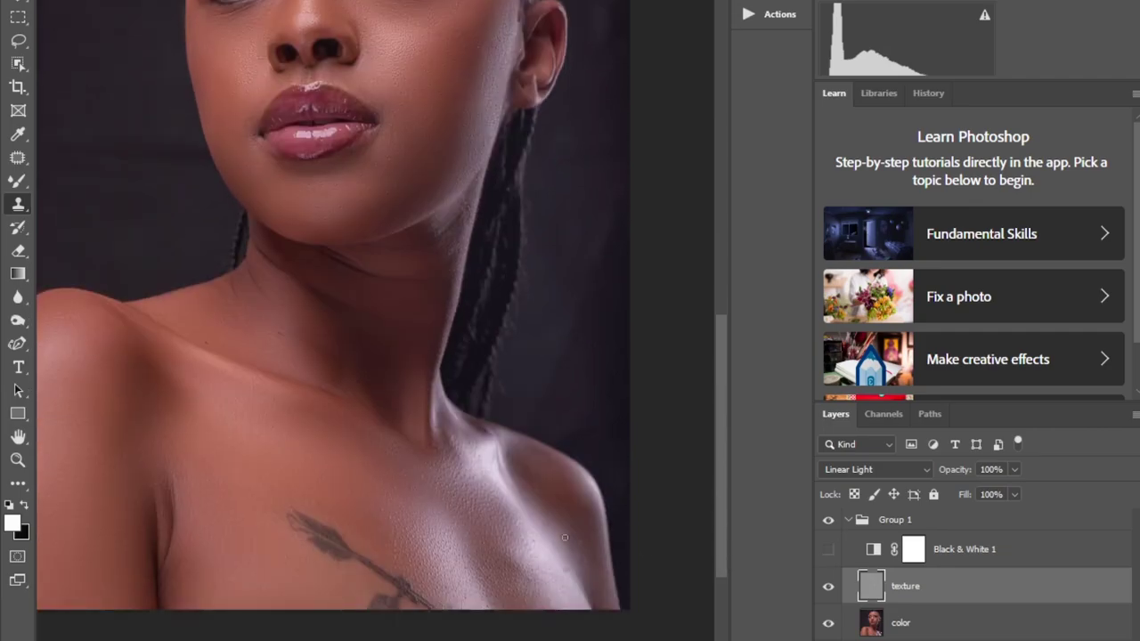
scroll(564, 534, up, 3)
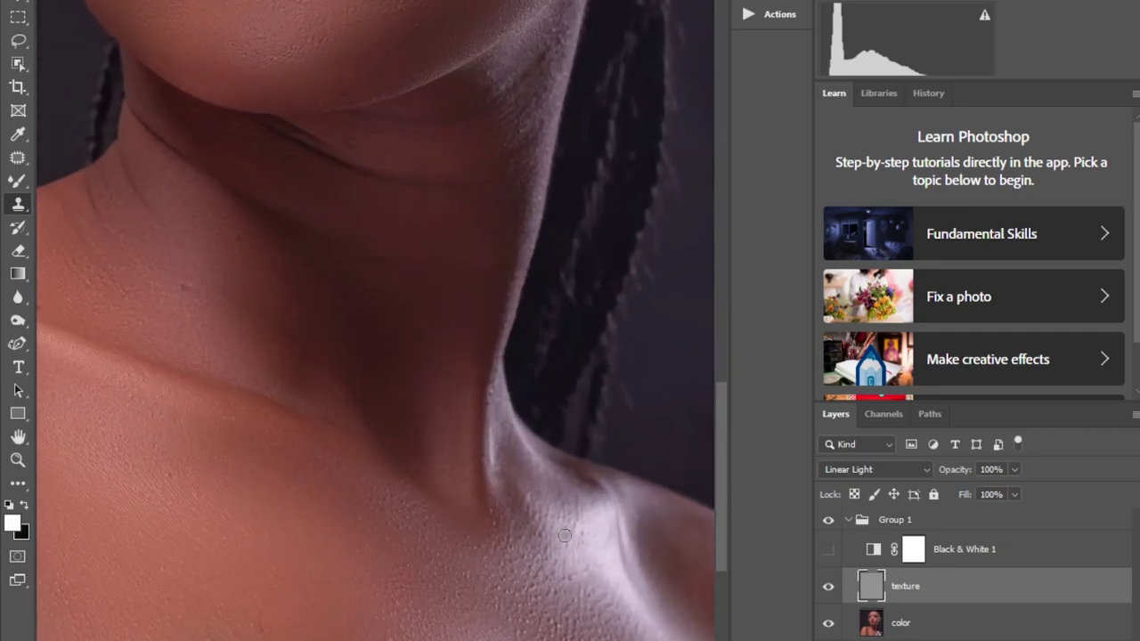
alt+click(182, 321)
drag(182, 281, 182, 288)
- Undo the last clone stroke and clone clean skin over the small dark mole just above the collarbone
scroll(375, 321, left, 4)
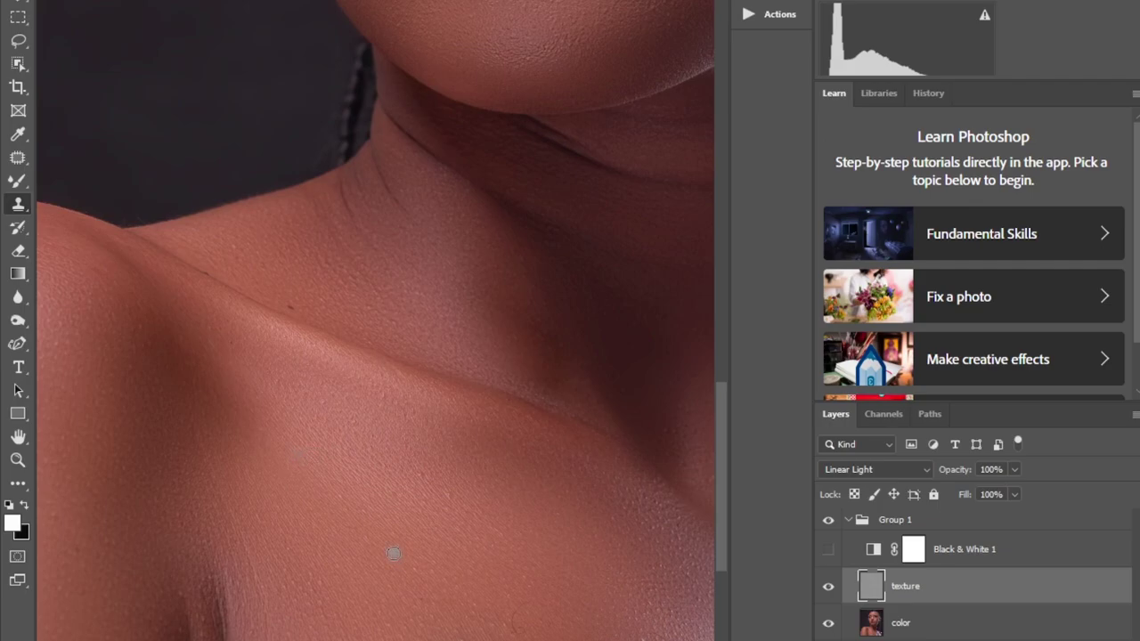
key(ctrl+z)
click(293, 306)
alt+click(311, 286)
click(298, 308)
- Clone clean skin texture over the small blemishes along the collarbone and across the upper chest
alt+click(476, 529)
click(457, 503)
alt+click(272, 402)
drag(216, 336, 230, 342)
alt+click(355, 448)
click(355, 416)
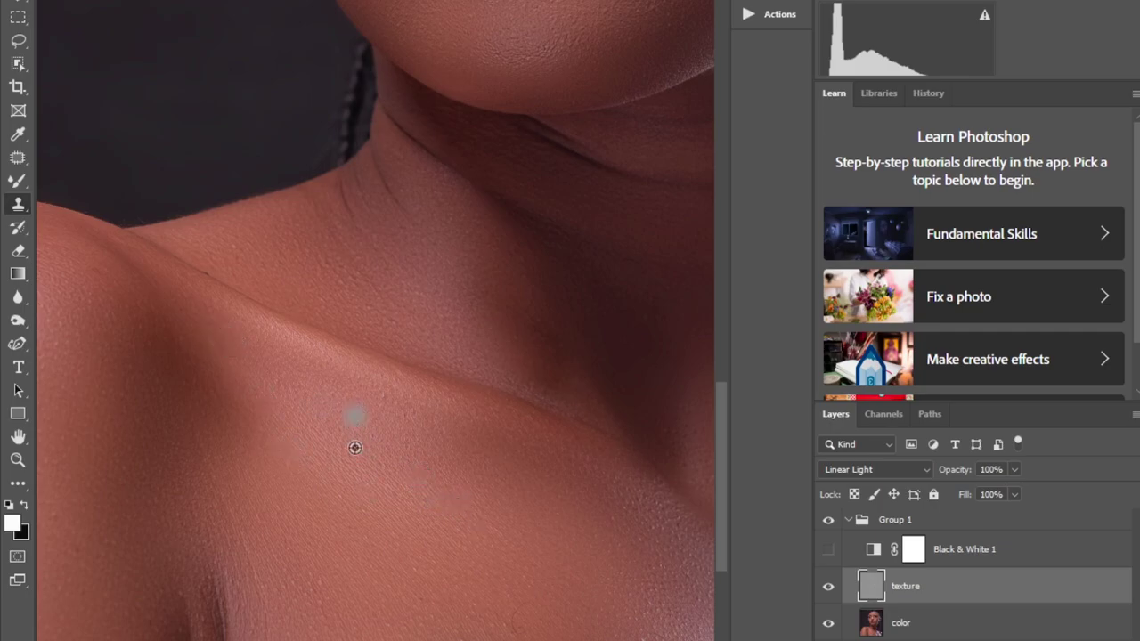
click(316, 402)
alt+click(287, 594)
click(304, 589)
- Review the whole portrait in color and clone clean texture over the bumps on the forehead above the narrower side's eyebrow
scroll(345, 583, down, 6)
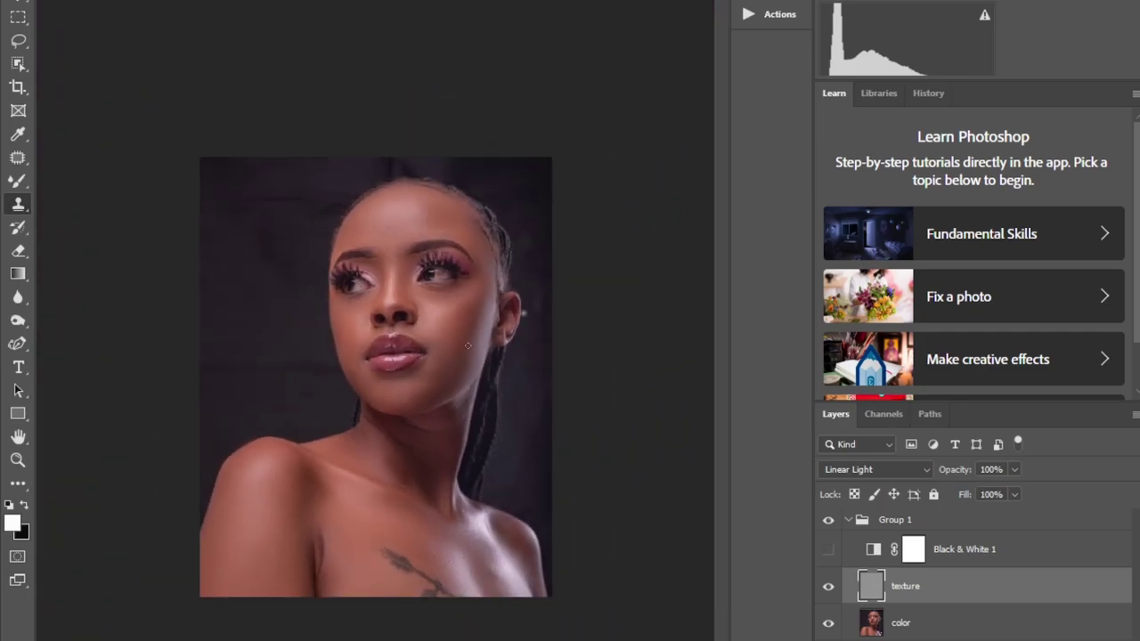
scroll(536, 333, up, 5)
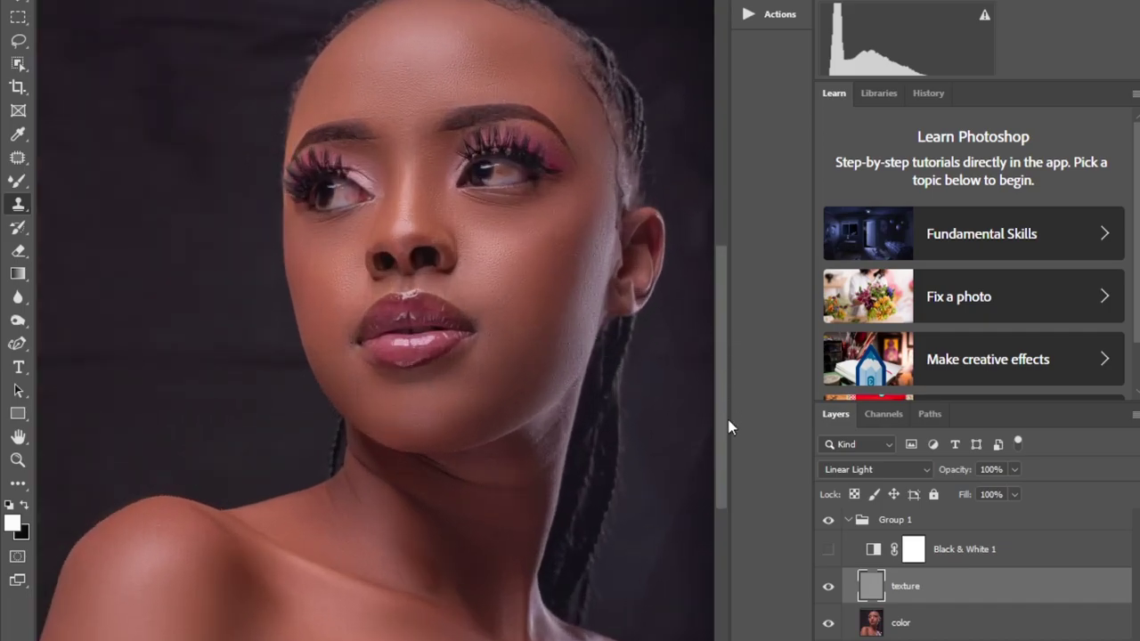
scroll(721, 418, up, 3)
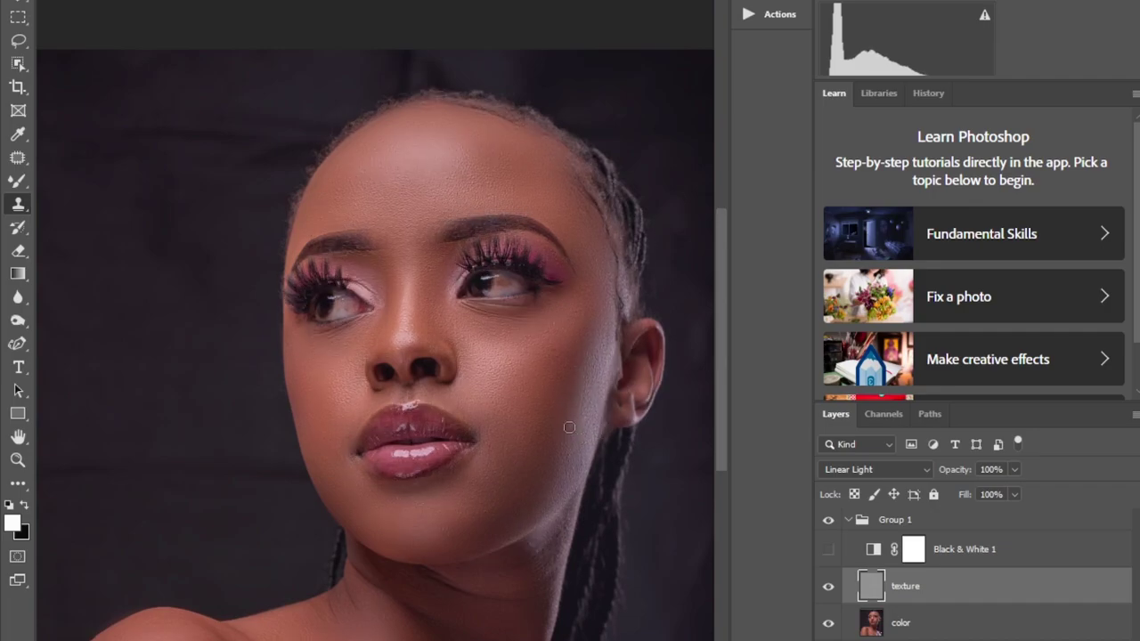
key(ctrl+plus)
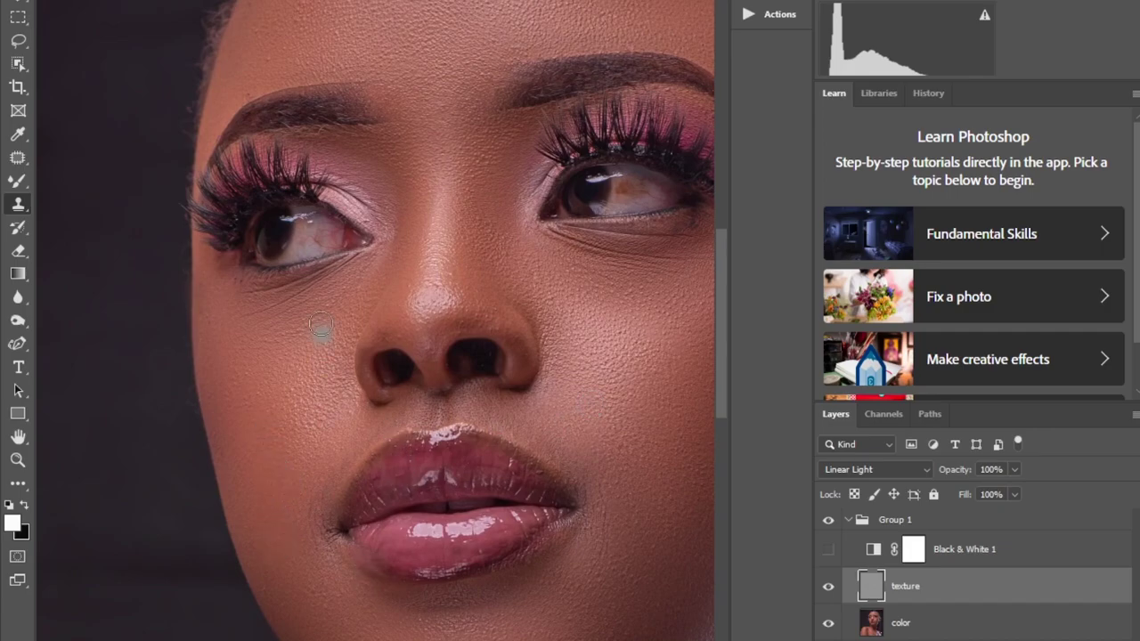
scroll(321, 267, up, 2)
scroll(320, 242, up, 1)
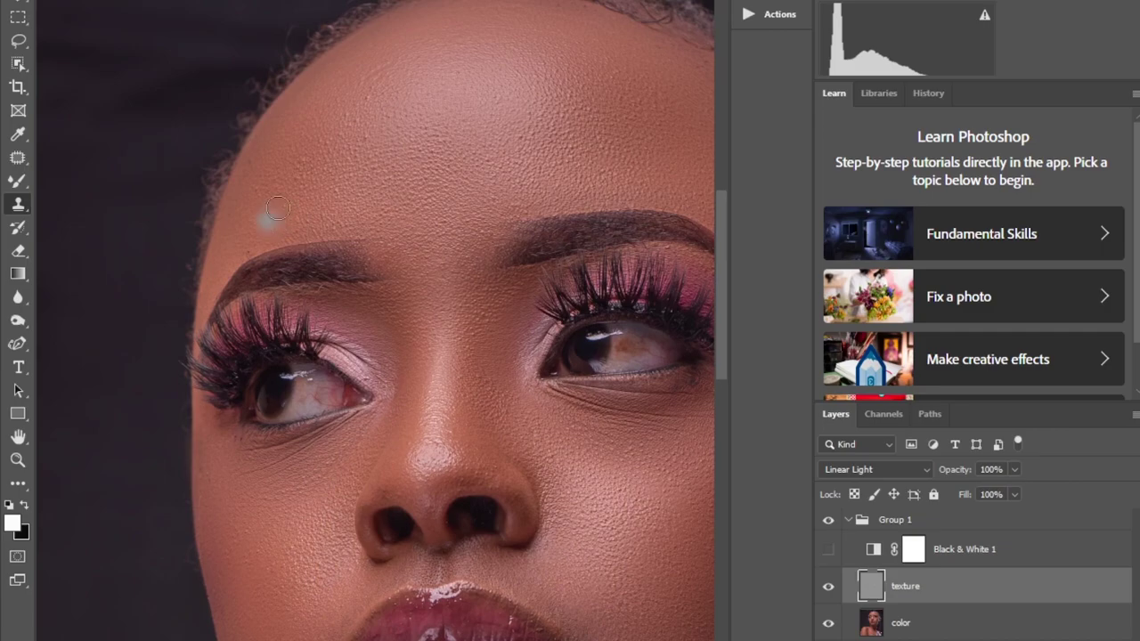
alt+click(292, 180)
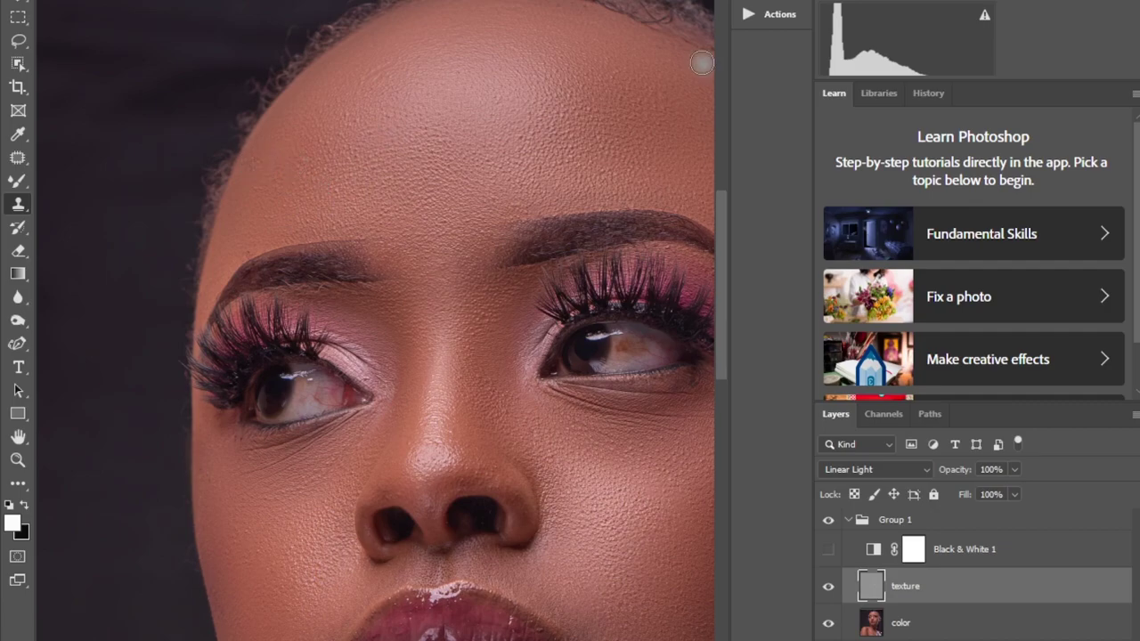
scroll(664, 89, up, 1)
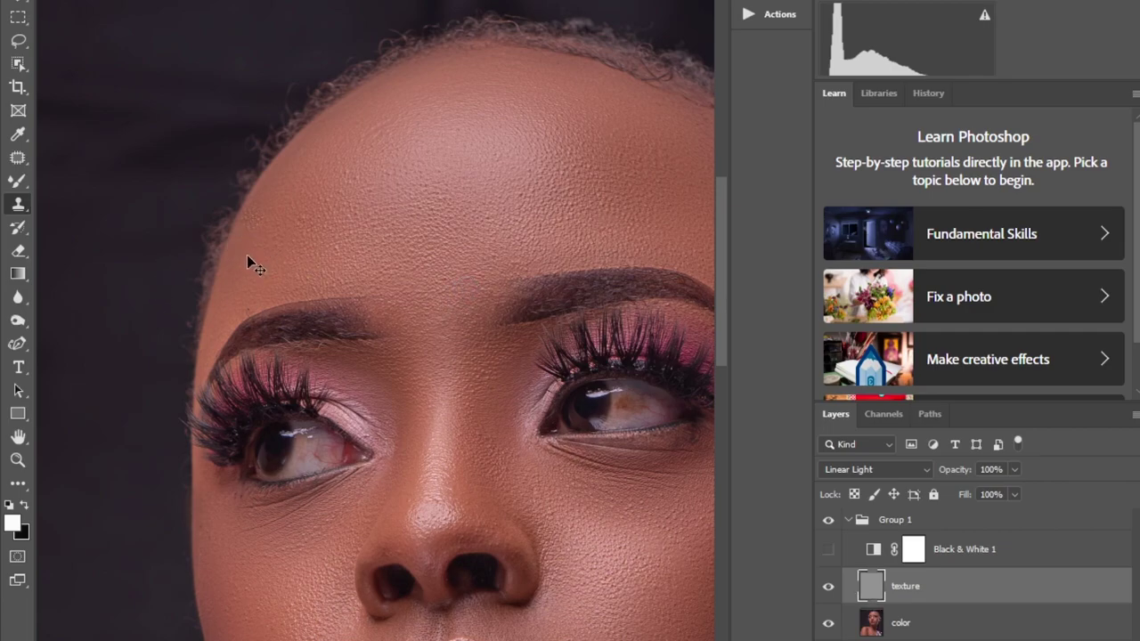
- Clone clean skin texture over the lines and bumps beside and below the mouth corner on the broader cheek
key(ctrl+0)
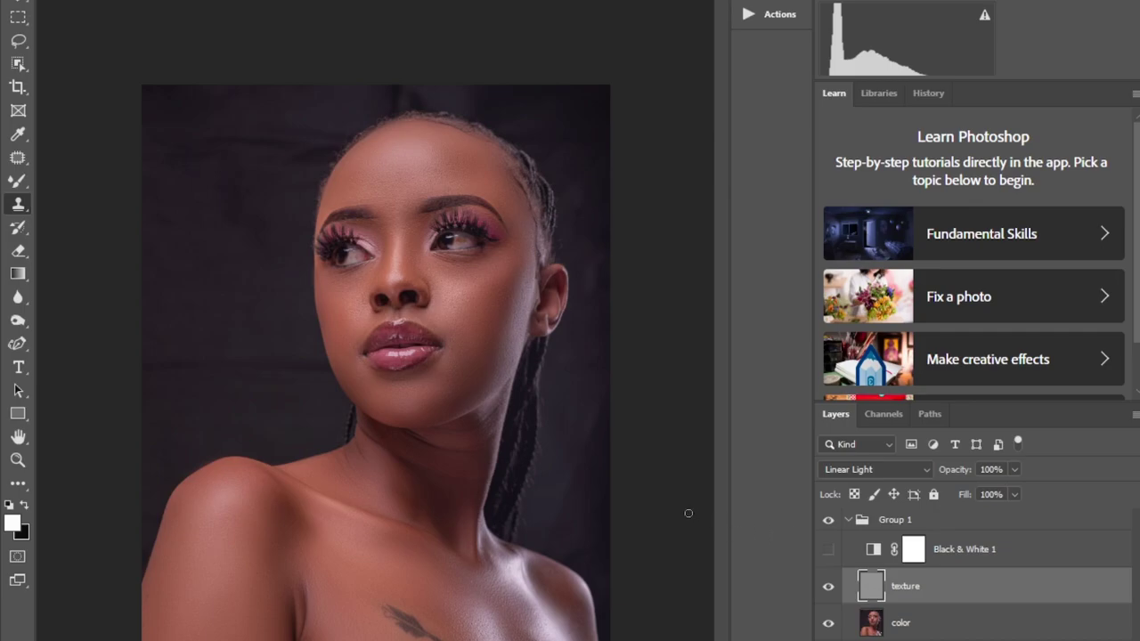
key(ctrl+plus)
key(ctrl+plus)
key(ctrl+plus)
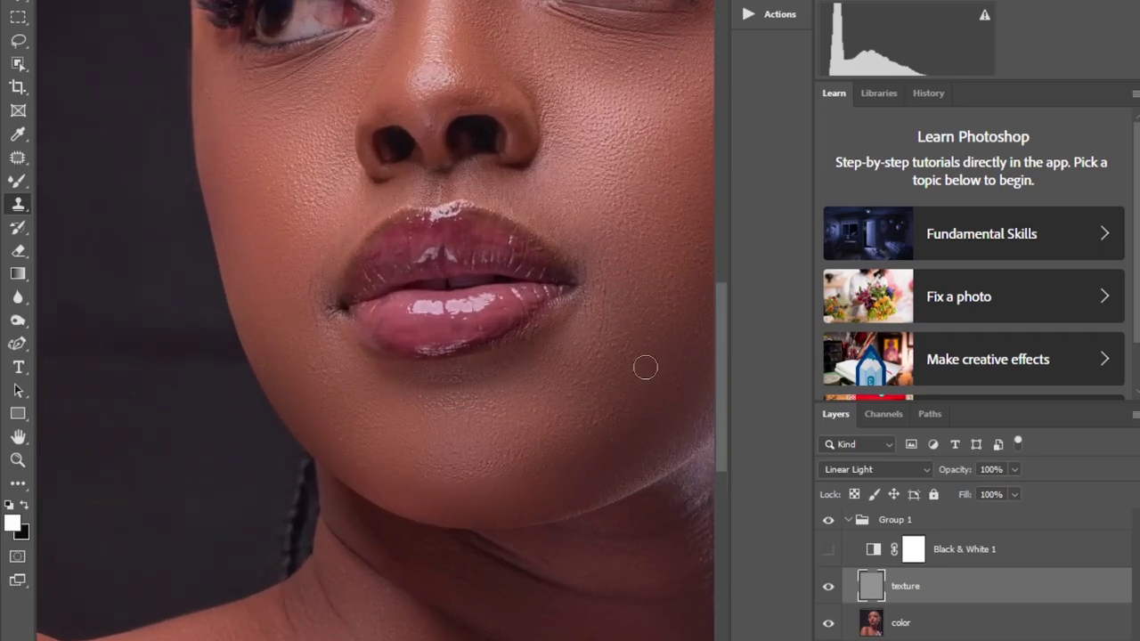
alt+click(633, 321)
drag(602, 333, 602, 256)
alt+click(608, 303)
click(619, 363)
alt+click(621, 348)
click(601, 364)
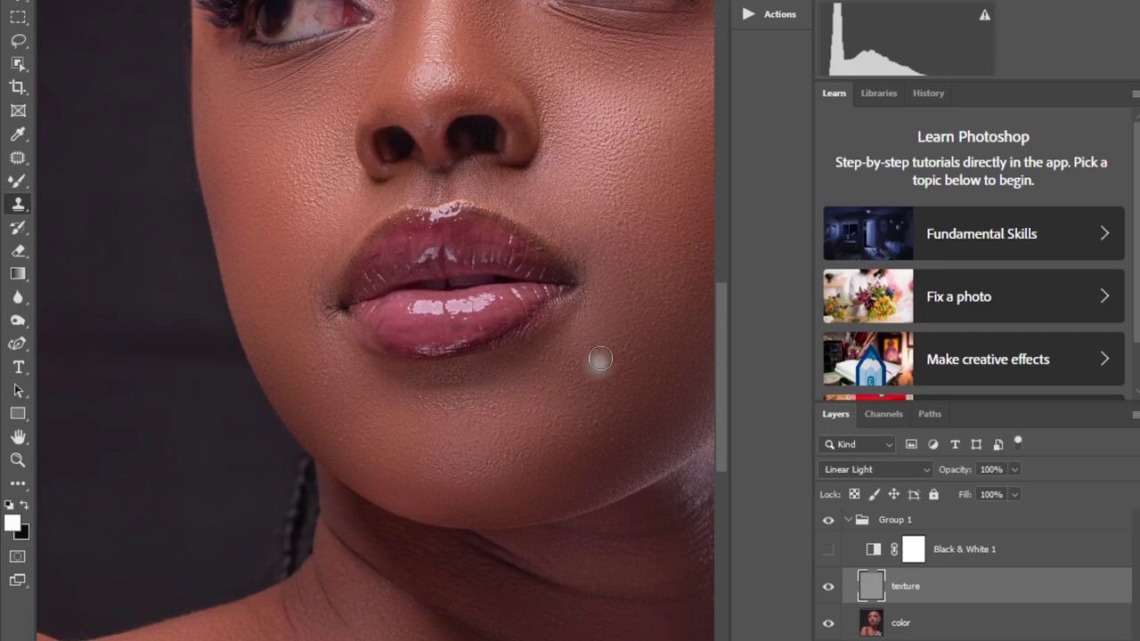
- Clone clean skin texture around the mouth corner on the narrower cheek and view the whole portrait
alt+click(319, 338)
mouse_move(308, 335)
mouse_down()
mouse_move(316, 301)
mouse_move(317, 311)
mouse_up()
alt+click(298, 290)
alt+click(287, 320)
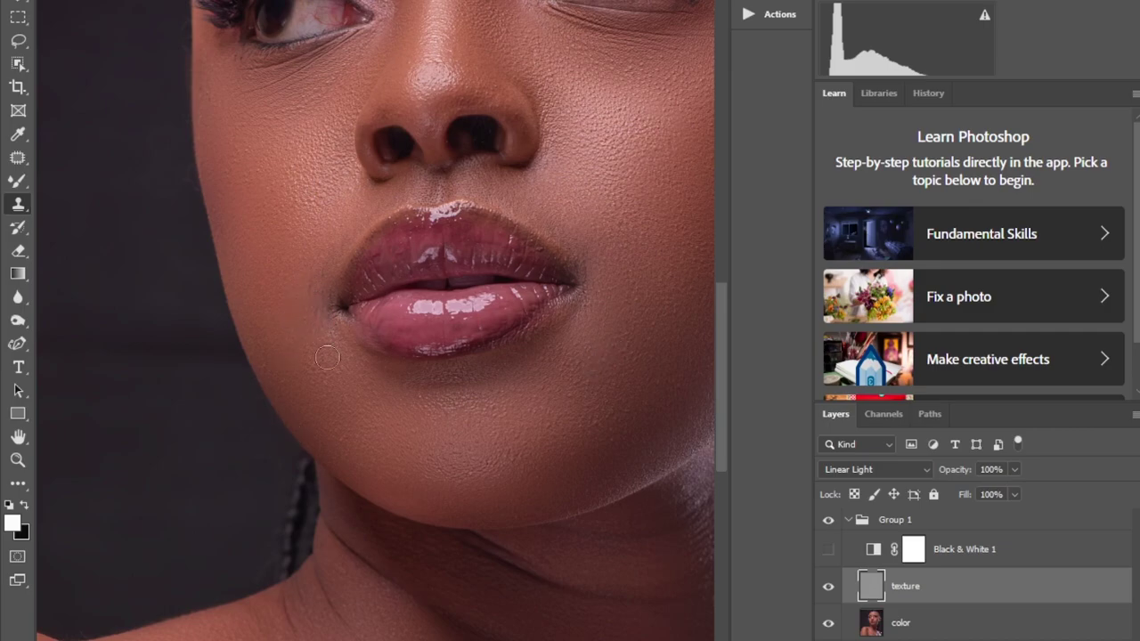
drag(329, 357, 333, 354)
click(327, 374)
alt+click(306, 326)
drag(310, 300, 324, 316)
alt+click(302, 360)
key(ctrl+minus)
key(ctrl+minus)
key(ctrl+minus)
key(ctrl+minus)
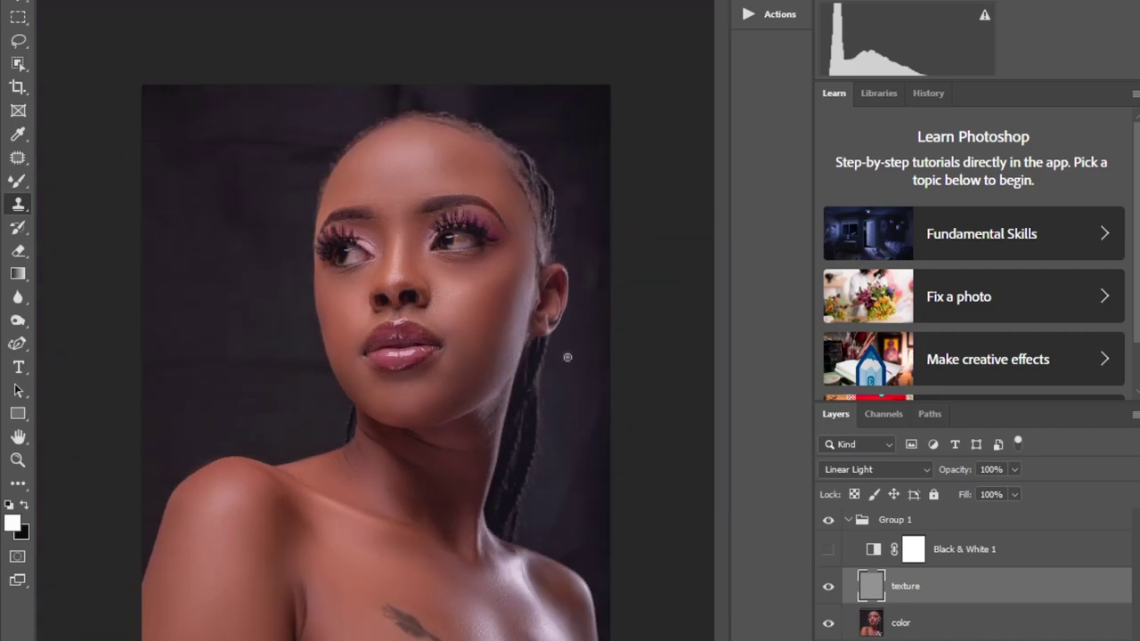